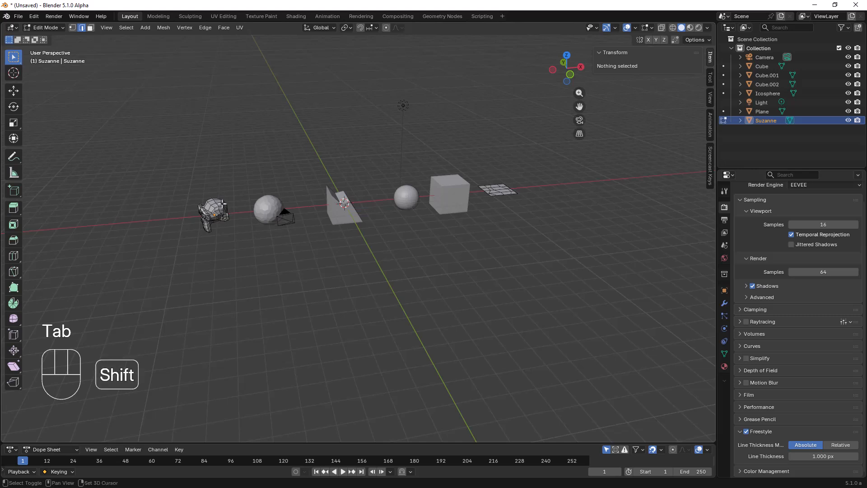
Step: Switch Suzanne's mesh to vertex select mode and look through the available selection commands
left_click(74, 27)
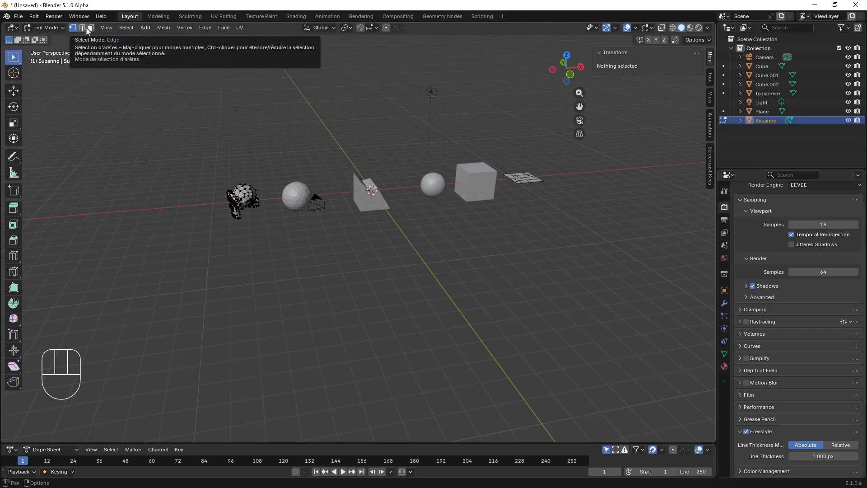
left_click(121, 28)
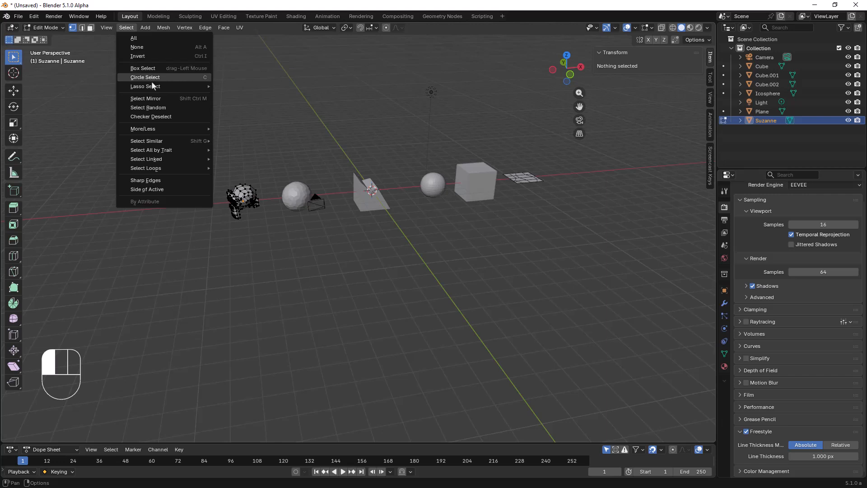
mouse_move(151, 89)
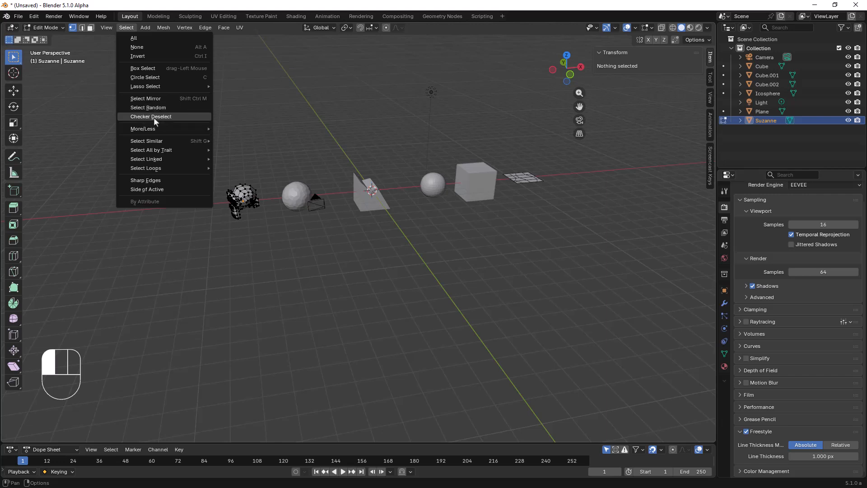
mouse_move(153, 130)
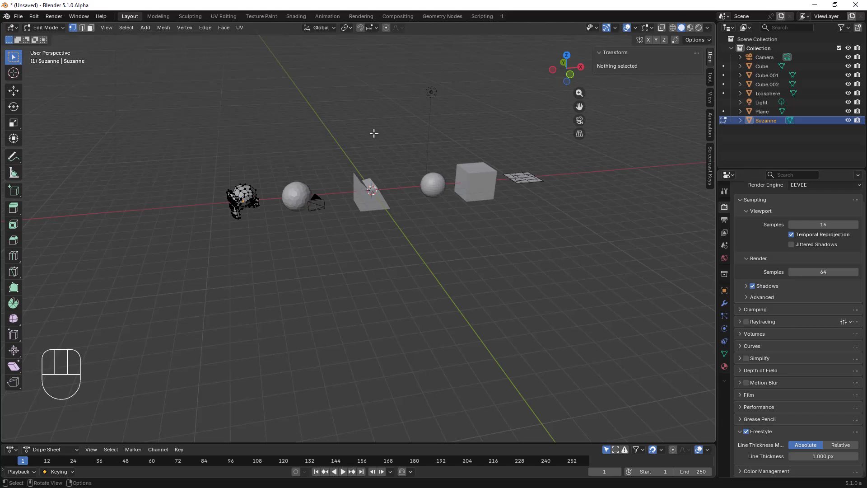
Step: Stop editing Suzanne and open the subdivided sphere (Cube.001) in Edit Mode
scroll(299, 207, "up", 4)
middle_click_drag(478, 171, 306, 233, "shift")
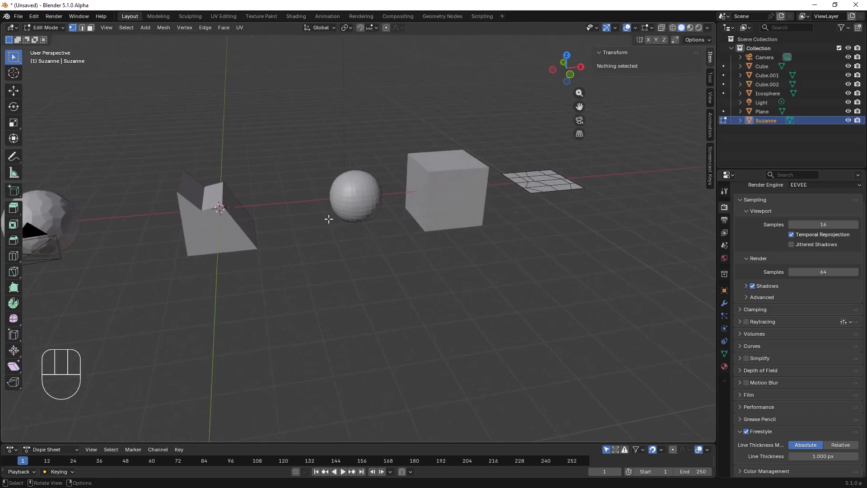
scroll(333, 205, "up", 3)
scroll(333, 206, "up", 2)
middle_click_drag(364, 146, 298, 247, "shift")
scroll(333, 240, "up", 3)
key("Tab")
left_click(312, 258)
key("Tab")
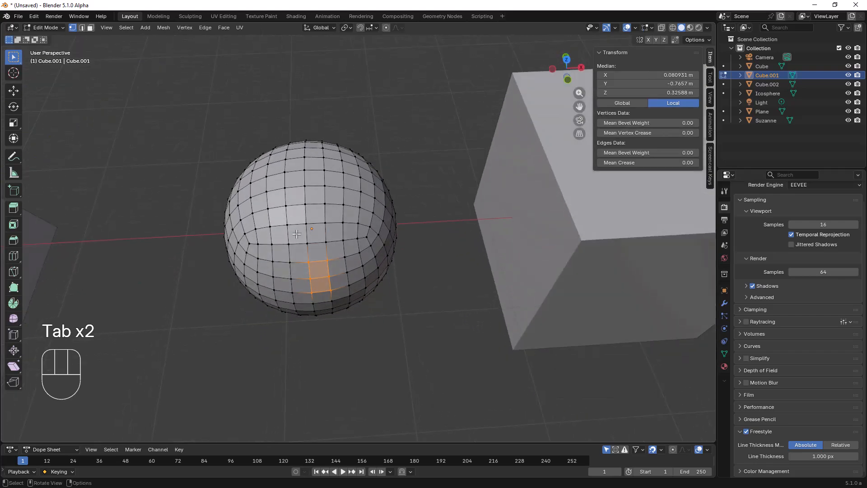
Step: Select a vertex on the sphere's upper area, grow the selection with More and shrink it with Less to a 3×3 vertex block
left_click(305, 170)
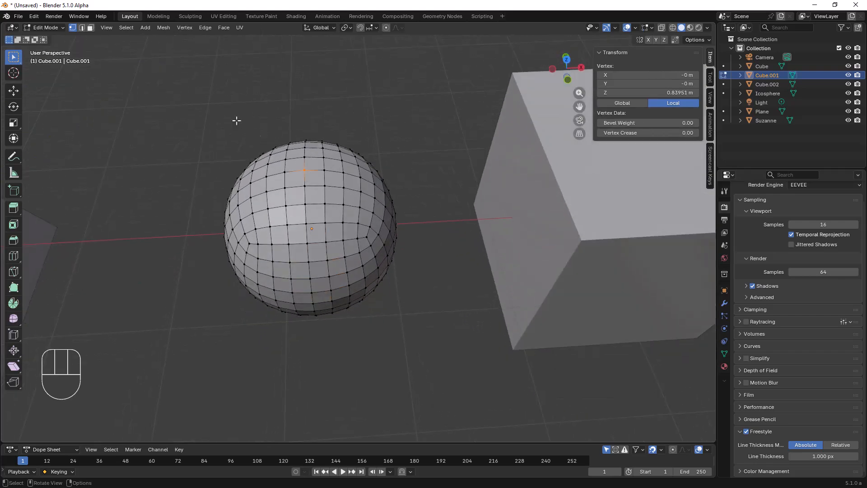
left_click(124, 28)
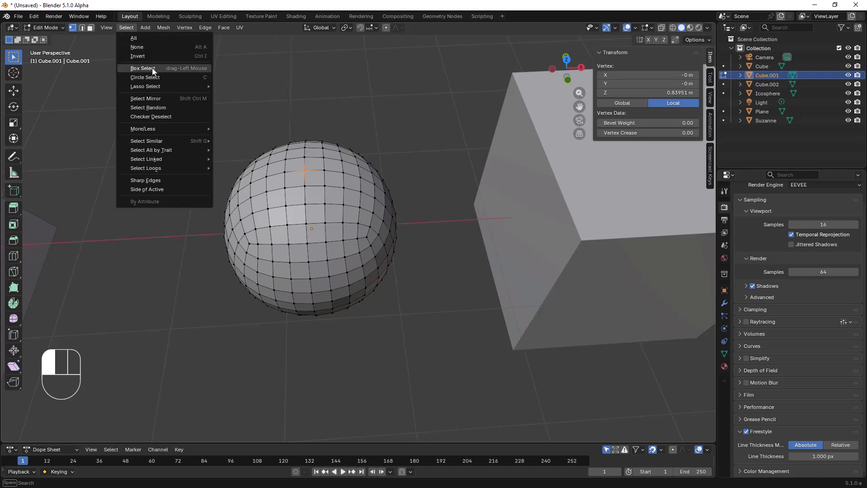
mouse_move(161, 129)
left_click(240, 129)
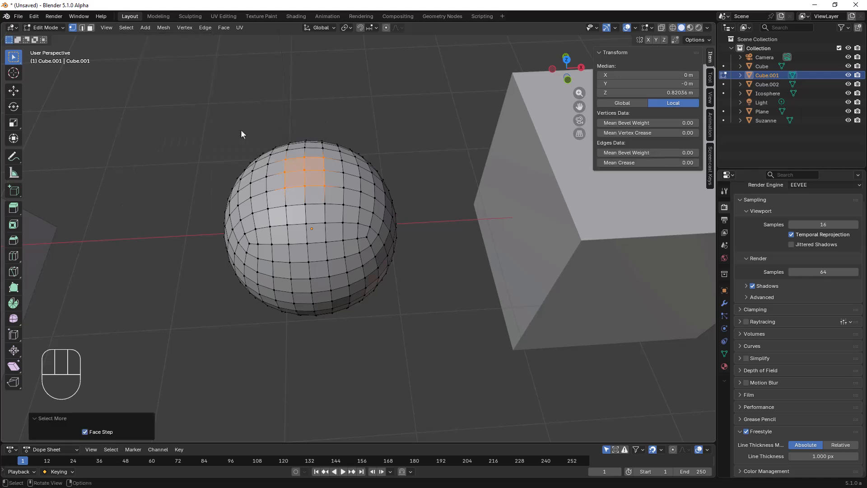
key("ctrl+KP_Add")
key("ctrl+KP_Add")
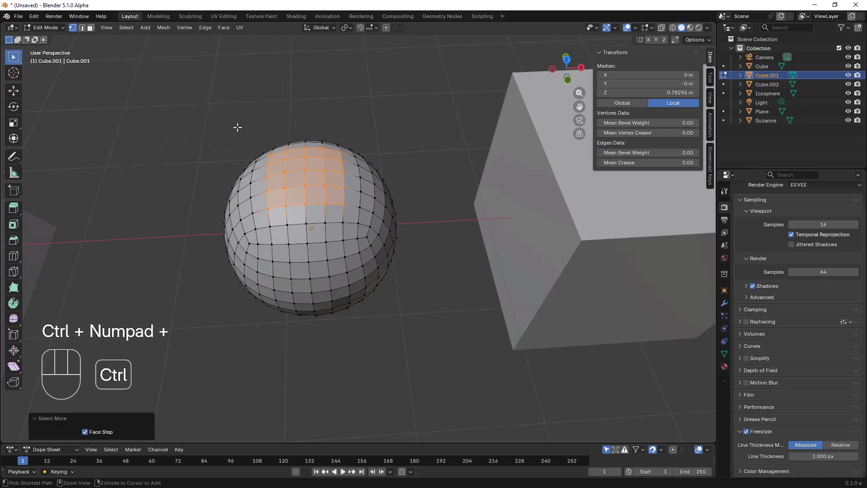
key("ctrl+KP_Add")
key("ctrl+KP_Subtract")
key("ctrl+KP_Subtract")
key("ctrl+KP_Subtract")
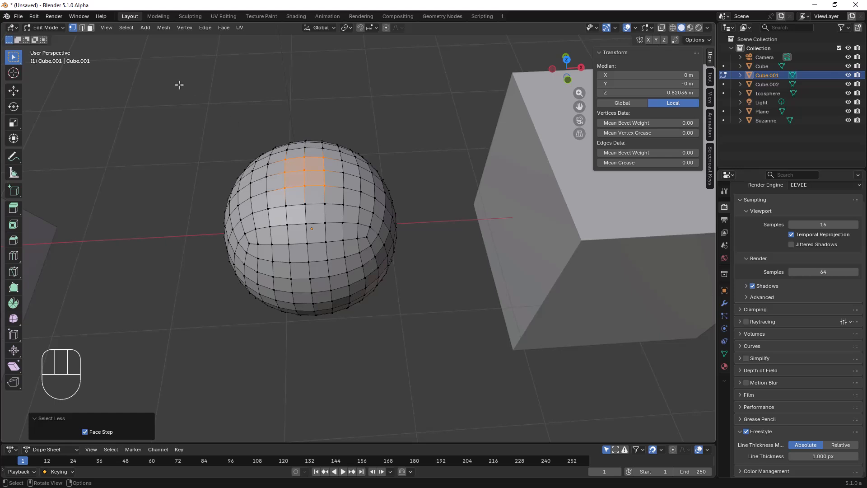
Step: Look up the Next Active selection command and open the large cube beside the sphere (Cube.002) in Edit Mode
left_click(127, 27)
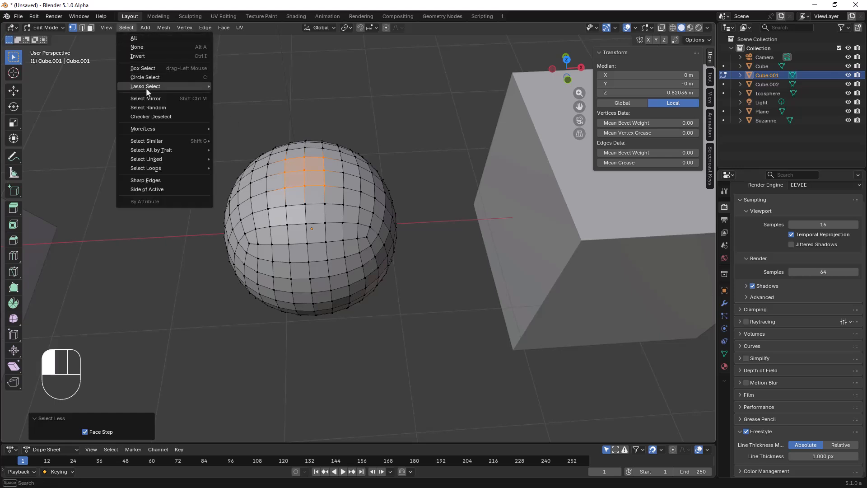
mouse_move(153, 126)
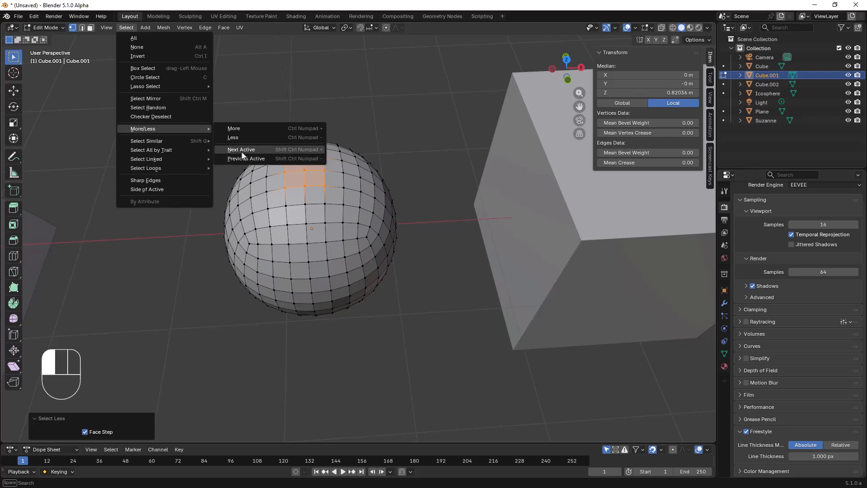
scroll(367, 267, "down", 4)
key("Tab")
middle_click_drag(495, 228, 338, 212, "shift")
left_click(352, 239)
key("Tab")
scroll(361, 230, "up", 3)
middle_click_drag(391, 255, 370, 222, "shift")
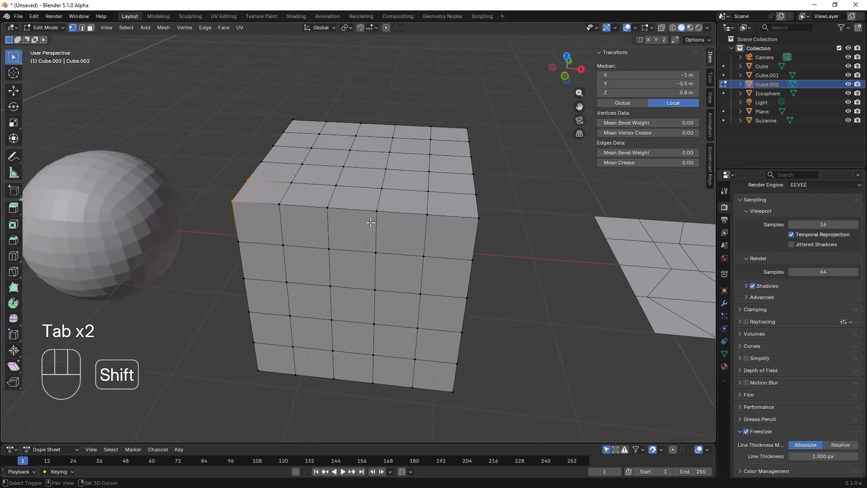
Step: In face select mode, select one middle face on the cube's front and one in line with it on the top
left_click(90, 28)
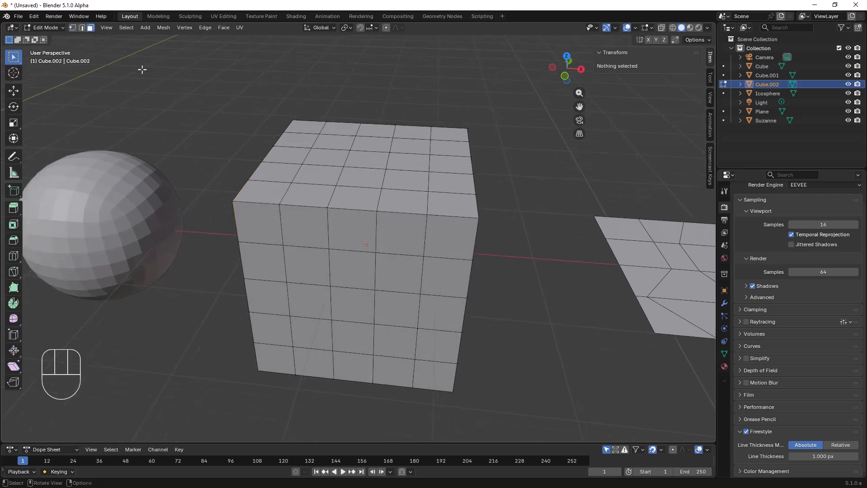
left_click(352, 268)
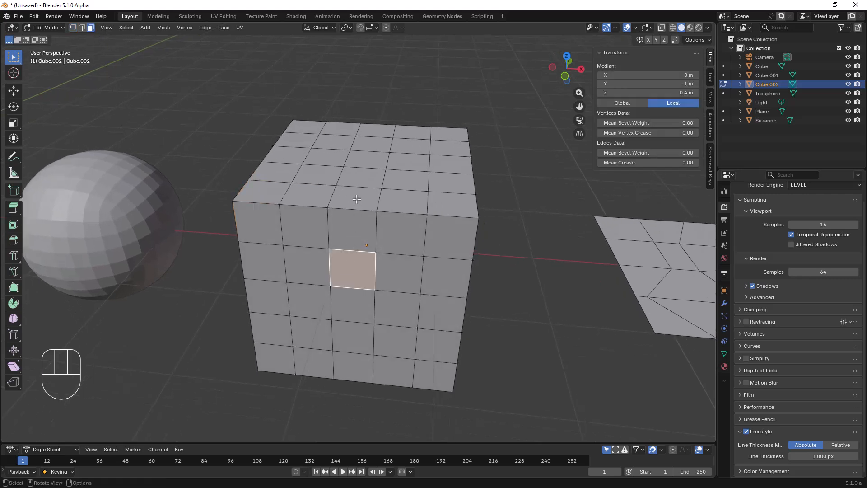
left_click(366, 178, "shift")
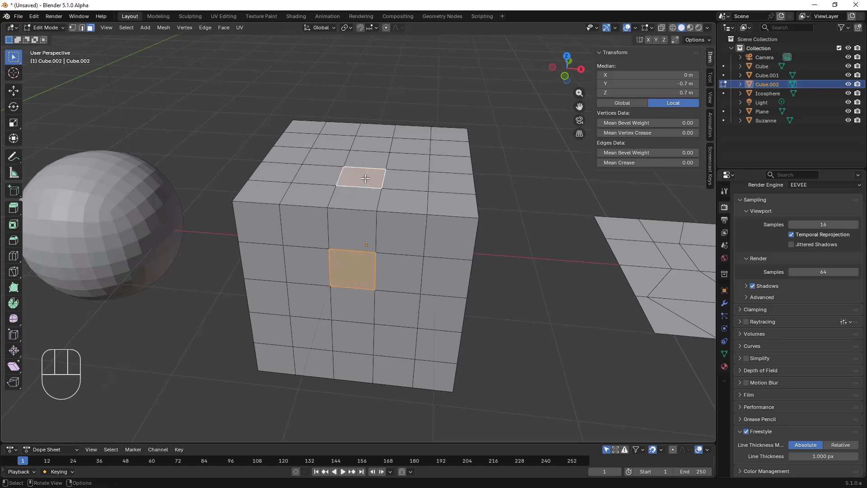
middle_click_drag(411, 200, 387, 201)
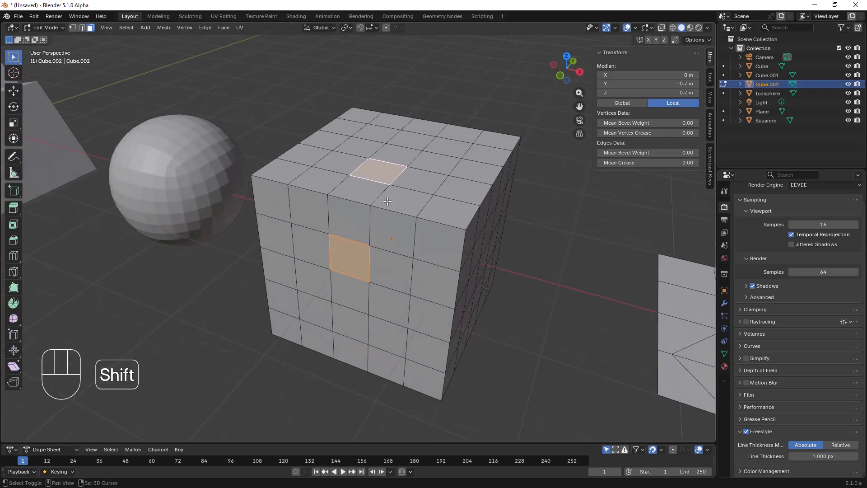
Step: Continue the spaced face pattern around the cube by applying Next Active repeatedly
key("ctrl+shift+KP_Add")
key("ctrl+shift+KP_Add")
key("ctrl+shift+KP_Add")
key("ctrl+shift+KP_Add")
key("ctrl+shift+KP_Add")
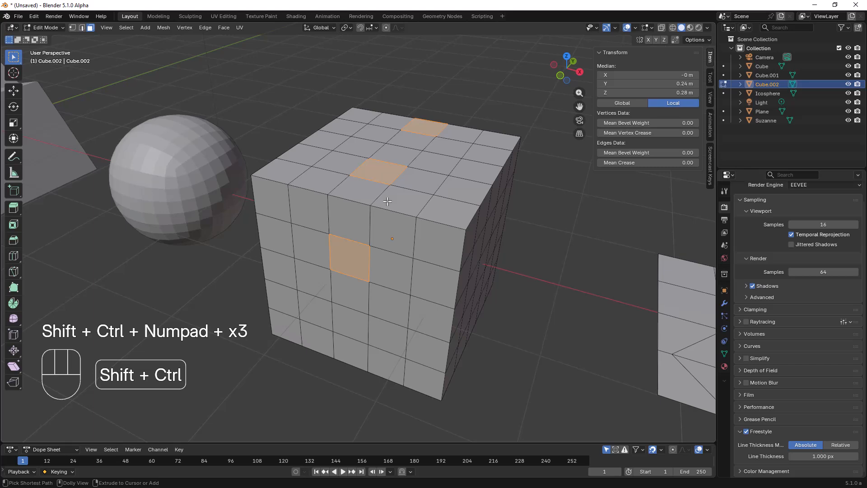
mouse_move(387, 201)
middle_mouse_down()
mouse_move(387, 185)
mouse_move(389, 206)
middle_mouse_up()
scroll(389, 207, "down", 1)
middle_click_drag(380, 265, 397, 244)
Step: Review the Select Similar criteria for vertices and open Suzanne in Edit Mode
left_click(121, 29)
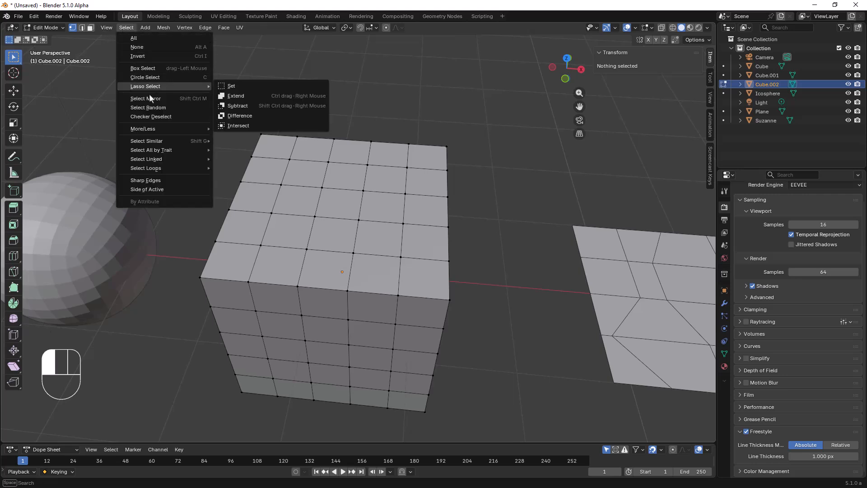
mouse_move(159, 129)
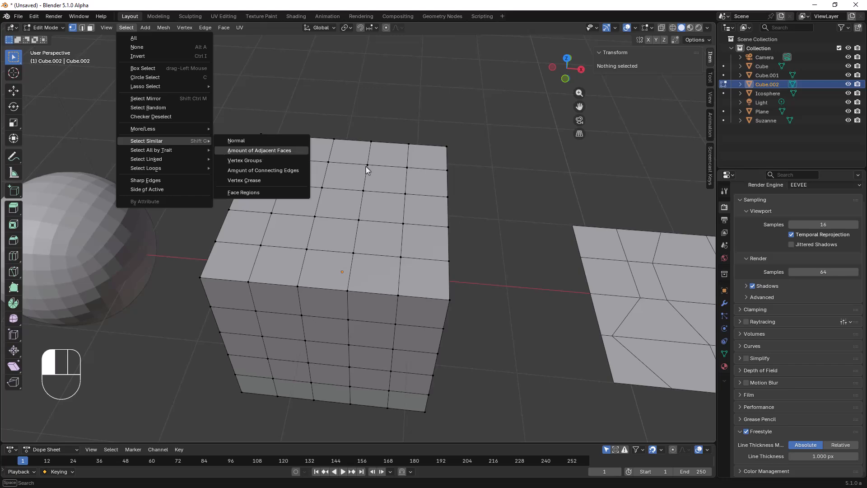
left_click(354, 170)
scroll(354, 172, "down", 4)
mouse_move(303, 234)
middle_mouse_down("shift")
mouse_move(315, 236)
mouse_move(309, 244)
mouse_move(269, 209)
mouse_move(302, 188)
mouse_move(294, 240)
middle_mouse_up("shift")
scroll(280, 203, "up", 4)
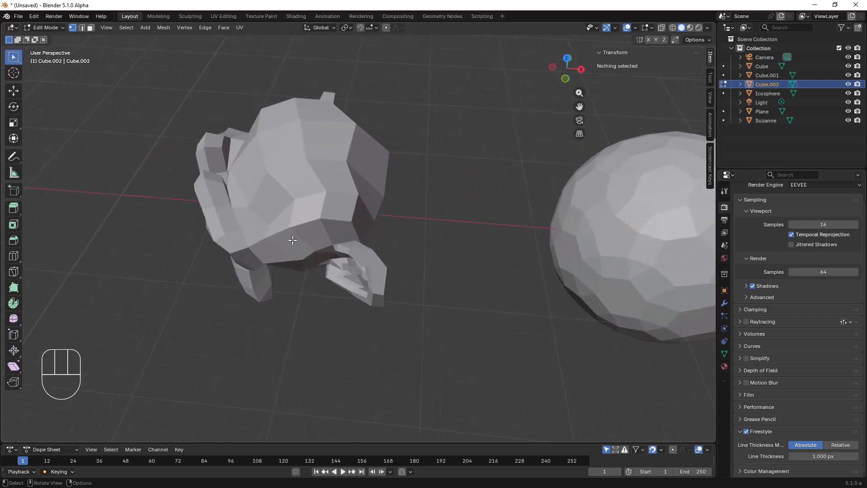
key("Tab")
left_click(299, 211)
key("Tab")
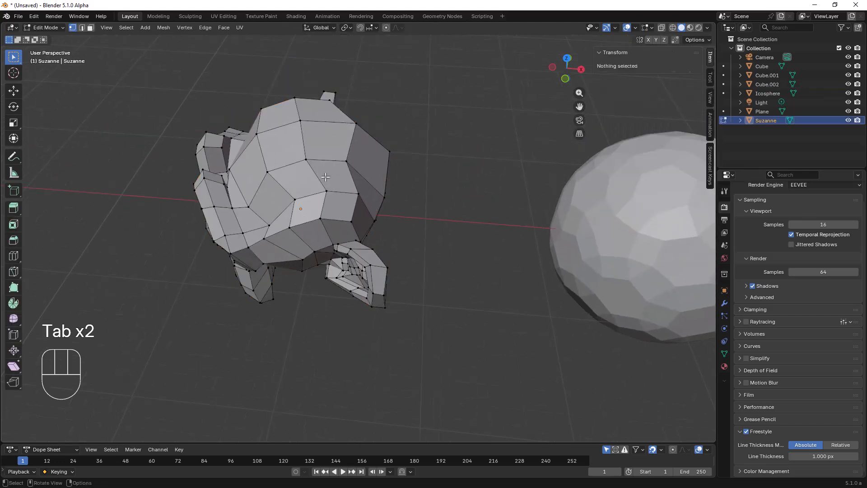
Step: Display the vertex normals on Suzanne's mesh with a size of 0.34
left_click(652, 28)
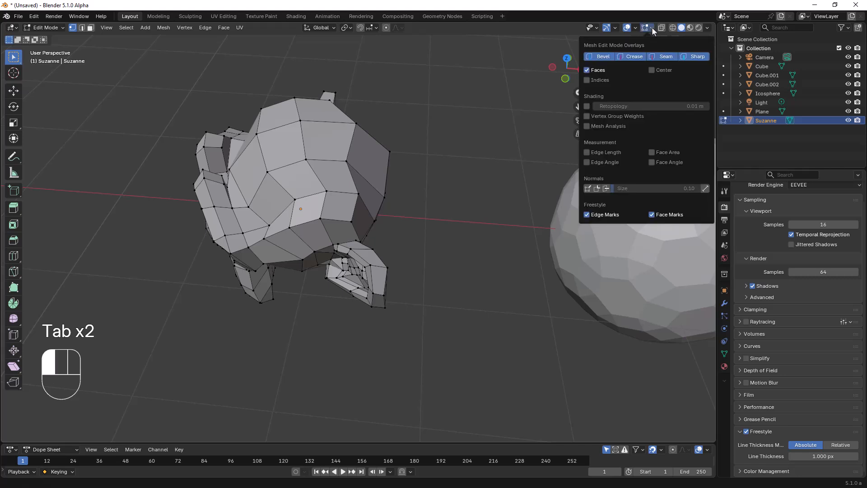
left_click(588, 188)
left_click_drag(621, 188, 641, 187)
mouse_move(405, 226)
middle_mouse_down()
mouse_move(419, 222)
mouse_move(420, 199)
mouse_move(399, 229)
middle_mouse_up()
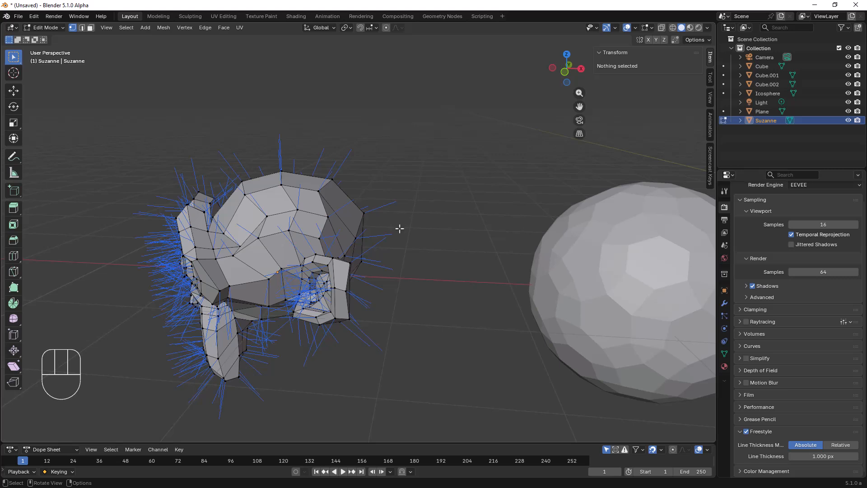
Step: Try to select vertices whose normal is similar to that of the upper vertex on the back of Suzanne's head
middle_click_drag(377, 232, 388, 203)
left_click(392, 198)
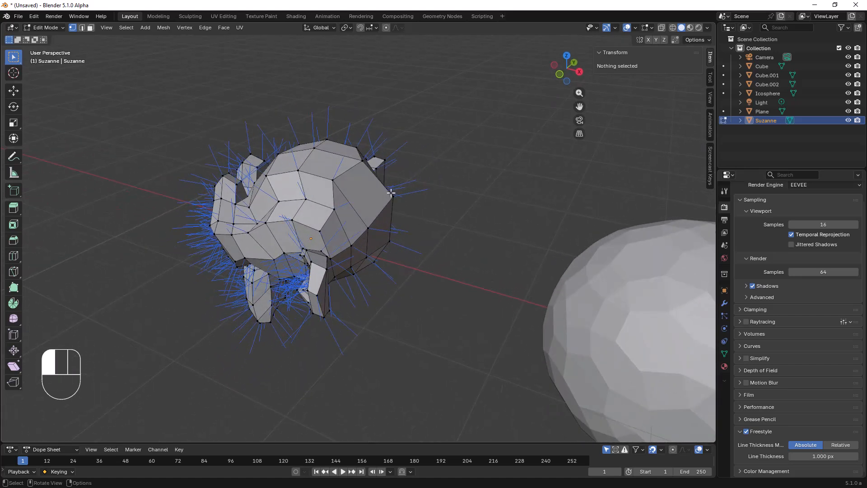
left_click(126, 28)
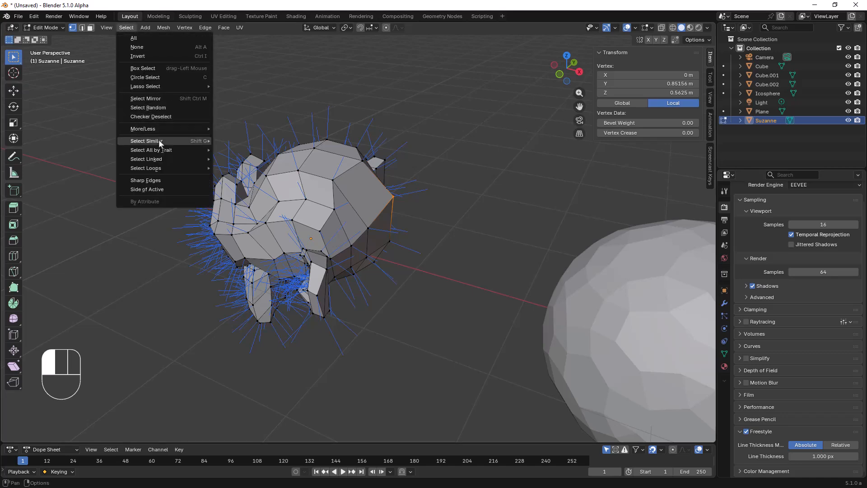
mouse_move(158, 141)
left_click(240, 140)
middle_click_drag(253, 142, 290, 170)
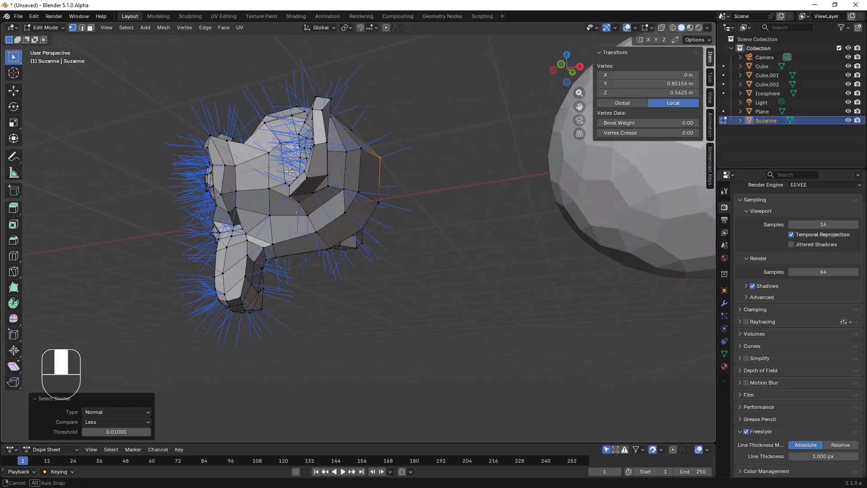
Step: Select the lower vertex on the back of Suzanne's head and use Select Similar by Normal to add matching vertices
left_click(378, 202)
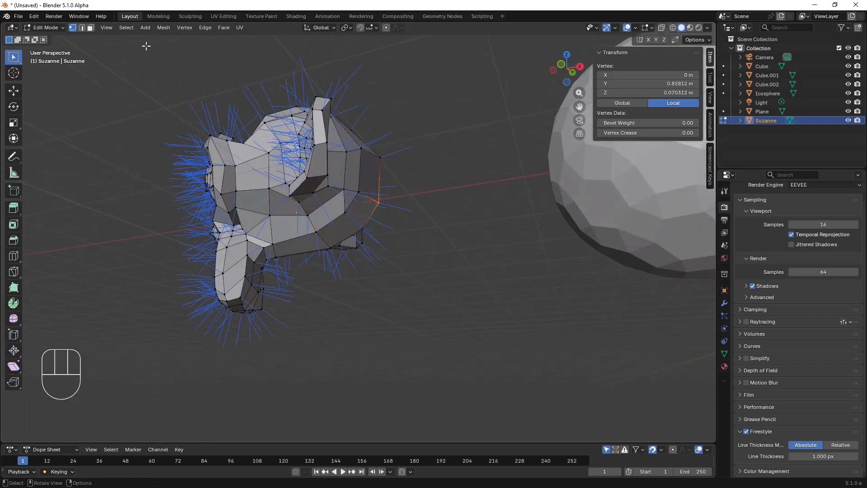
left_click(126, 28)
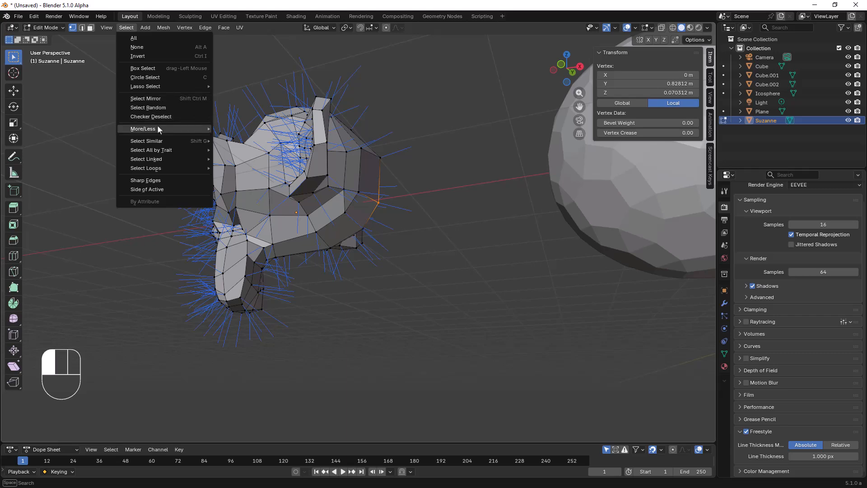
mouse_move(159, 140)
left_click(237, 140)
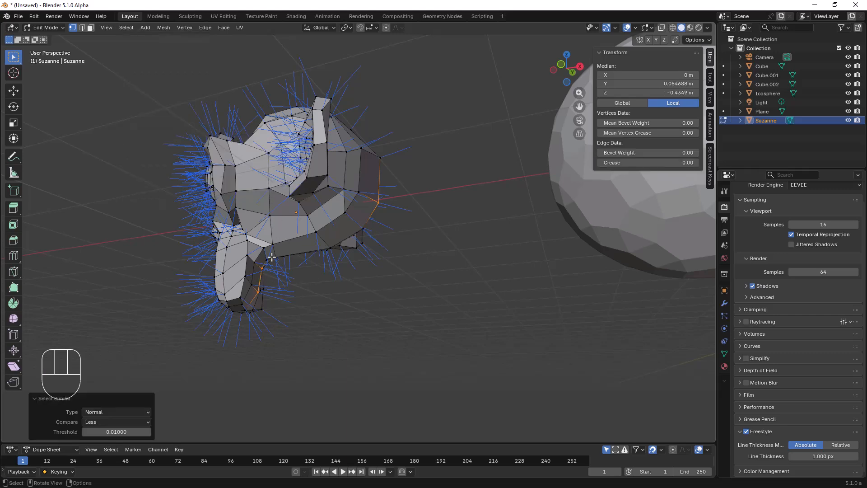
Step: Turn off the vertex normals display on Suzanne's mesh
mouse_move(337, 199)
middle_mouse_down()
mouse_move(348, 194)
mouse_move(326, 194)
middle_mouse_up()
key("Tab")
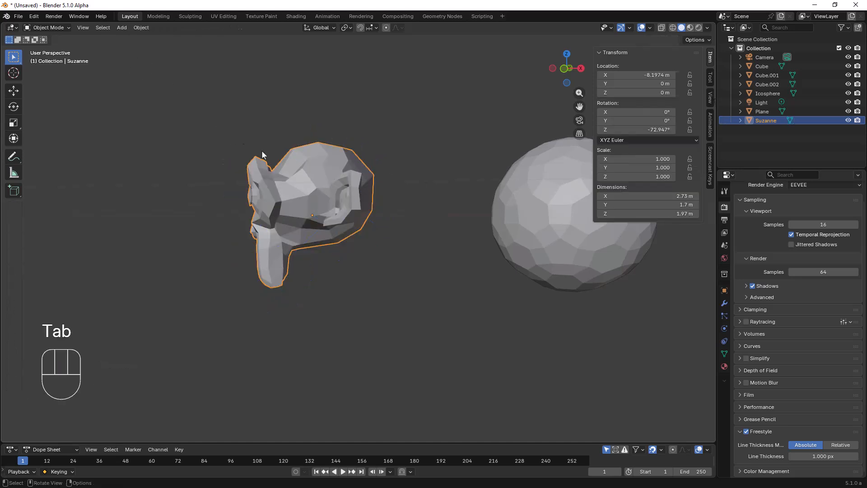
key("Tab")
left_click(126, 28)
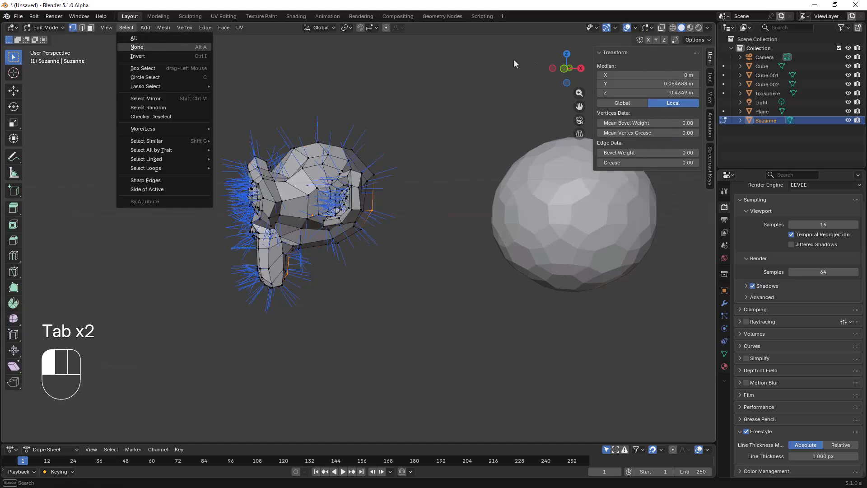
left_click(652, 28)
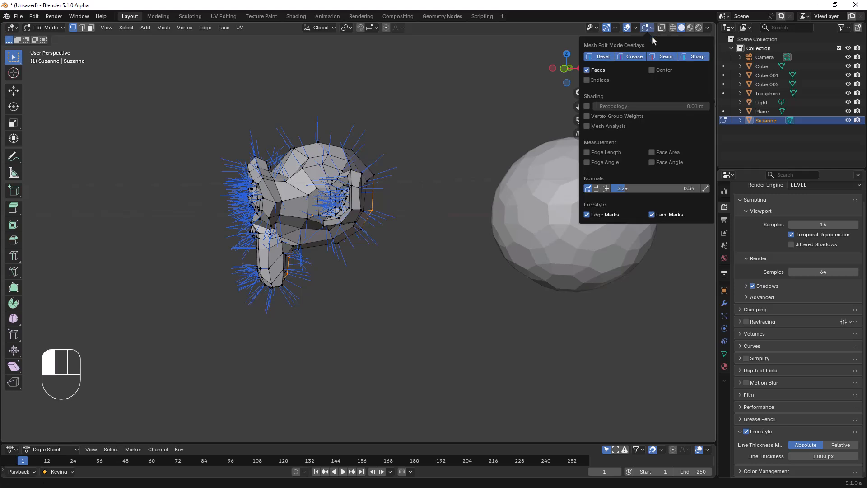
left_click(588, 188)
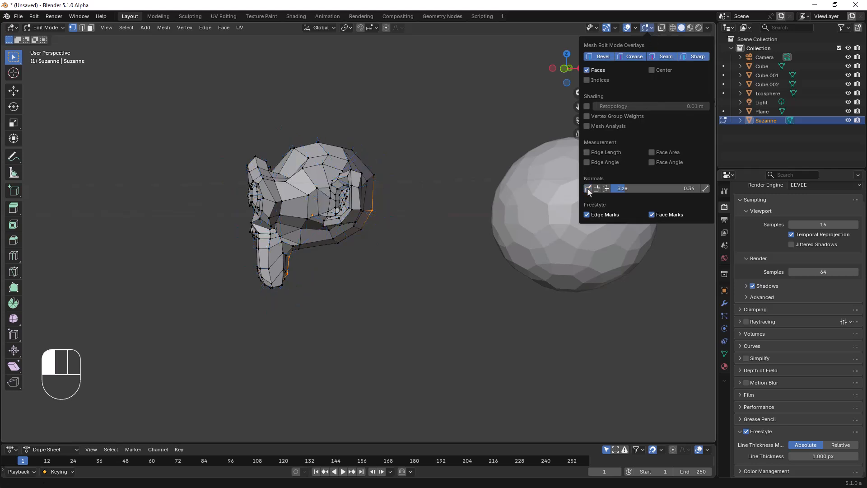
Step: Clear the selection, select all linked geometry of Suzanne's left eye, and set its mean edge crease to 1.00
left_click(128, 28)
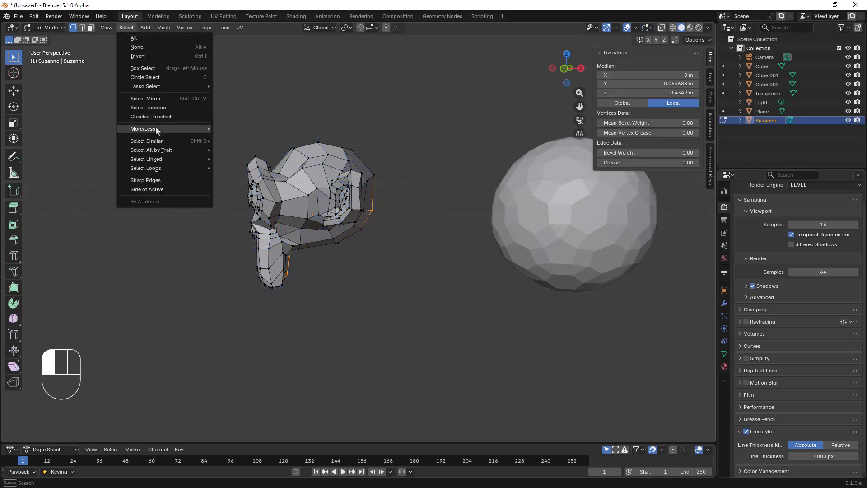
mouse_move(163, 134)
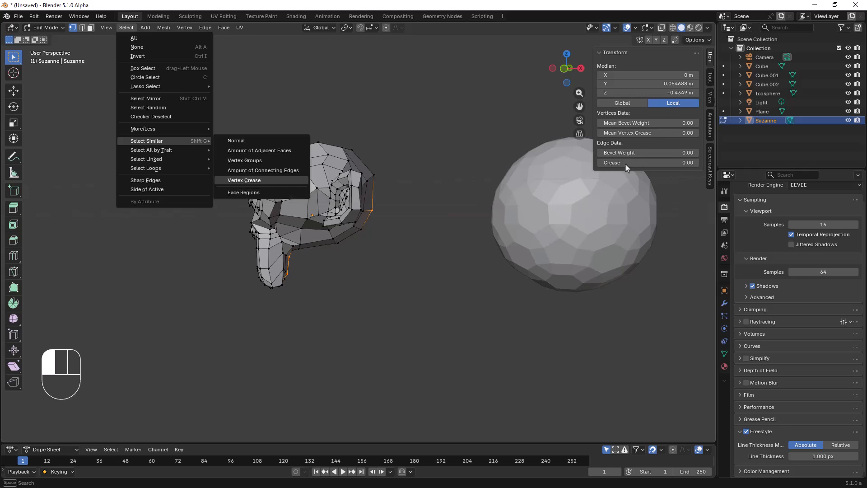
middle_click_drag(389, 246, 308, 222)
key("a")
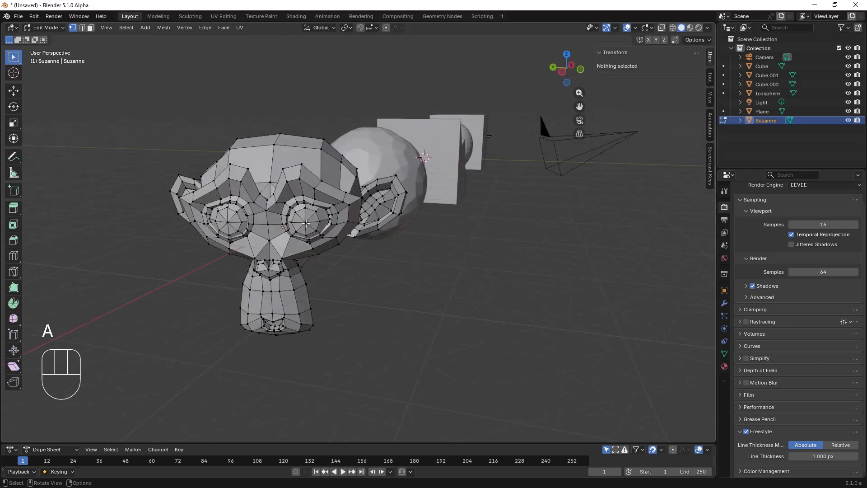
key("l")
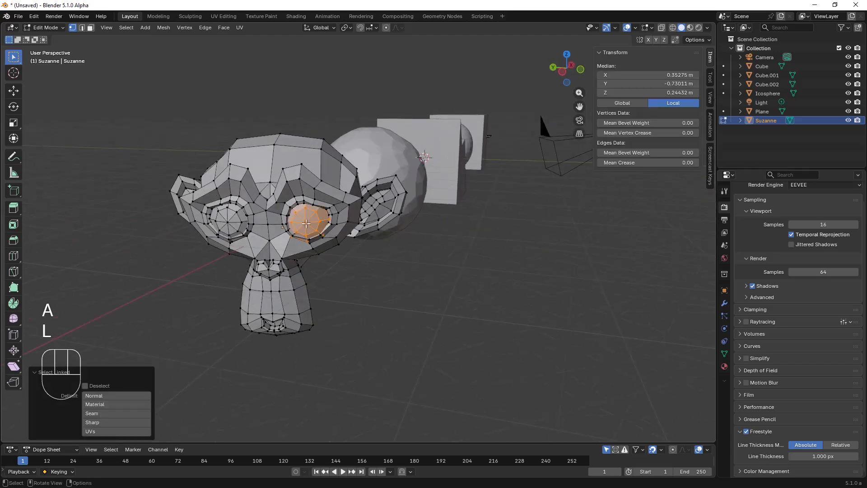
left_click_drag(617, 163, 695, 163)
Step: Return to Object Mode and add a level 2 Subdivision Surface to Suzanne
key("Tab")
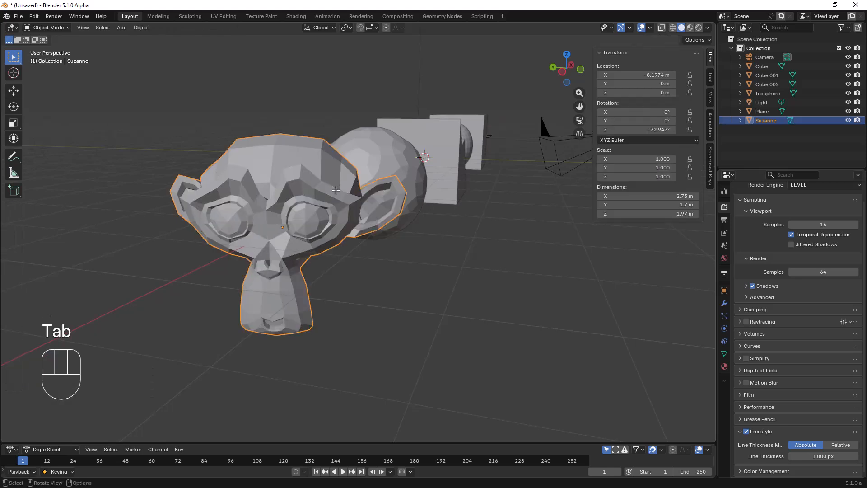
key("ctrl+2")
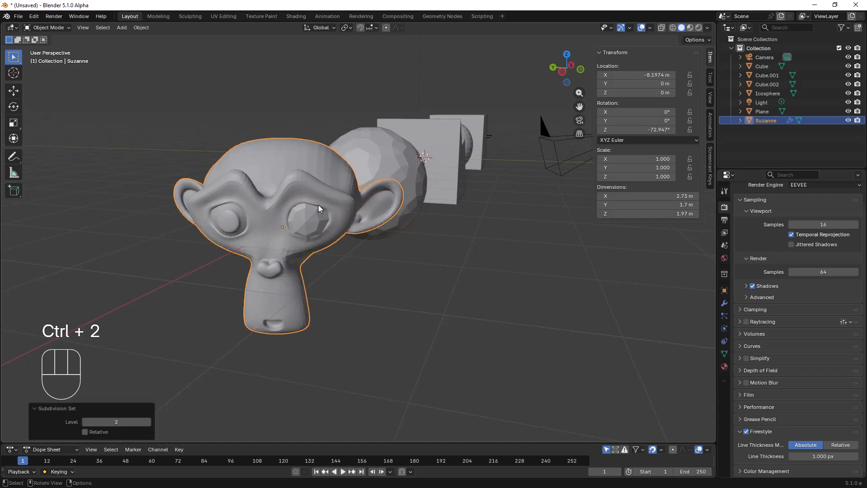
scroll(318, 204, "up", 6)
middle_click_drag(239, 199, 322, 185, "shift")
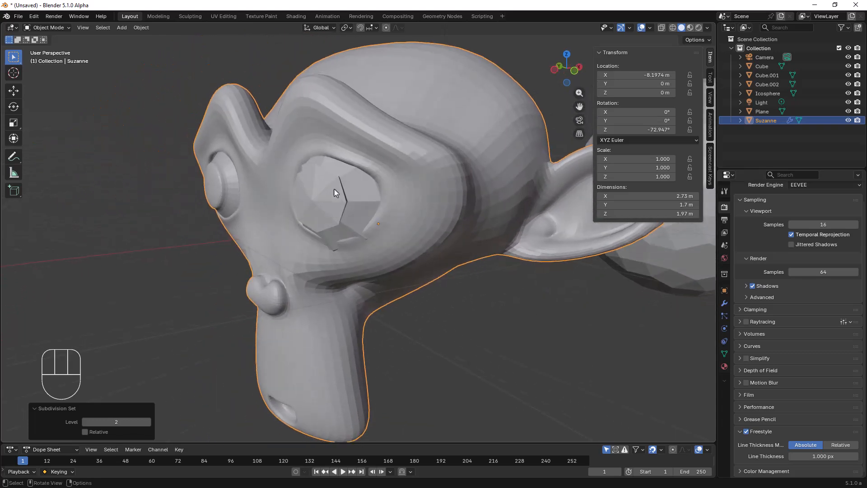
Step: Turn the Subdivision modifier's Use Creases option off and back on to compare the creased eye
left_click(724, 303)
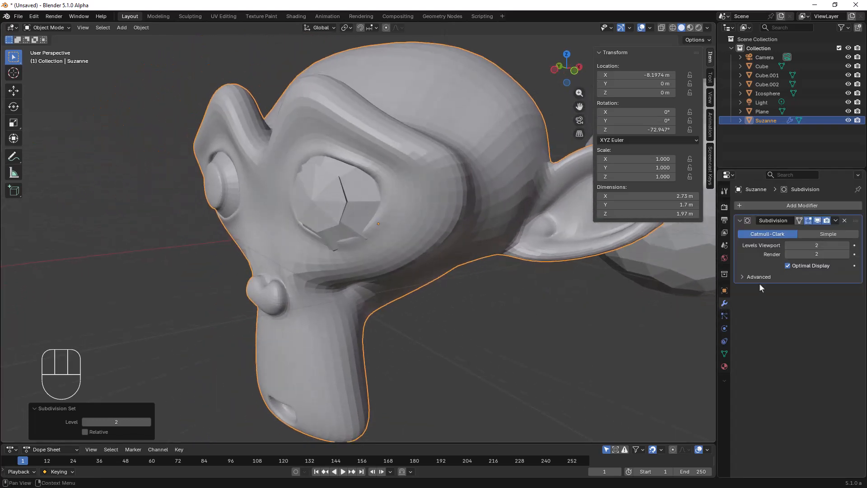
left_click(742, 276)
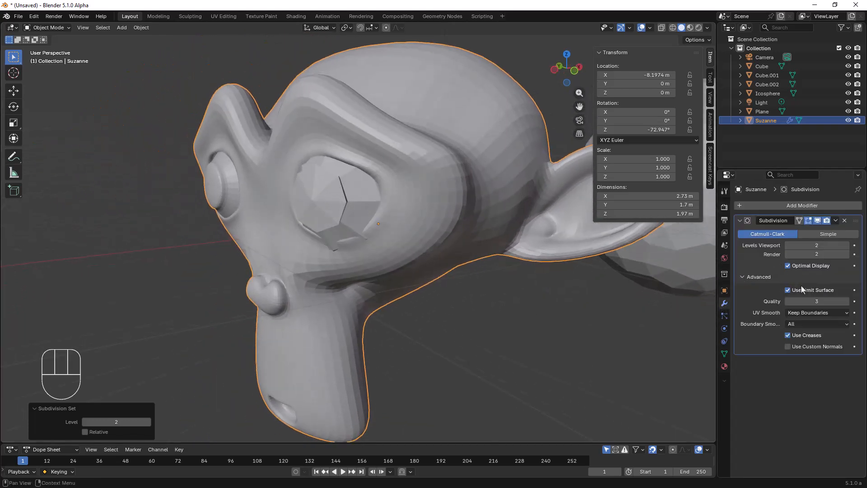
left_click(788, 336)
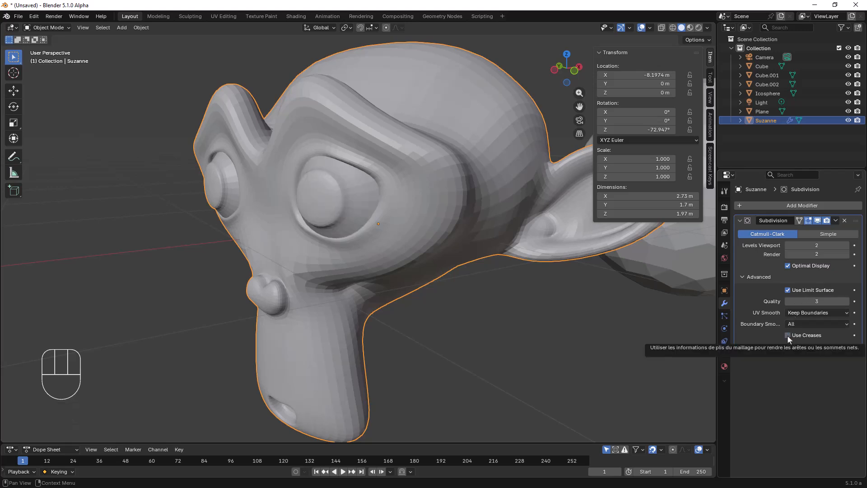
left_click(787, 335)
Step: Enter Edit Mode on Suzanne and review the Select Similar options for the selected eye
mouse_move(388, 213)
middle_mouse_down()
mouse_move(443, 212)
mouse_move(433, 166)
mouse_move(412, 188)
mouse_move(330, 185)
mouse_move(389, 229)
middle_mouse_up()
scroll(324, 206, "down", 3)
key("Tab")
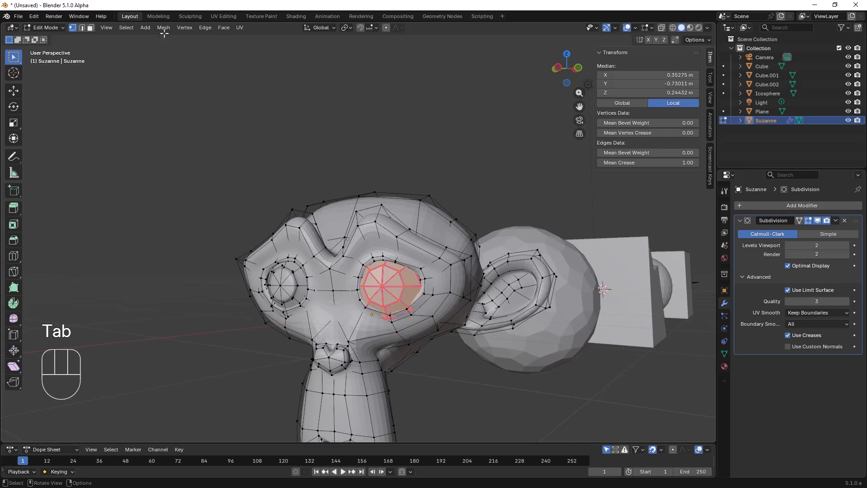
left_click(128, 28)
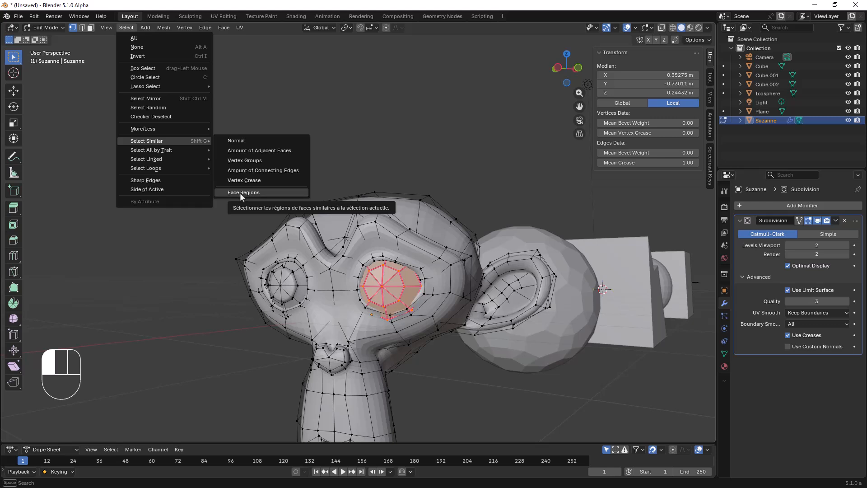
Step: Leave Suzanne's Edit Mode, select the Icosphere, and enter Edit Mode on it
scroll(359, 141, "down", 1)
scroll(358, 140, "down", 3)
middle_click_drag(352, 149, 244, 111, "shift")
middle_click_drag(370, 167, 323, 180)
middle_click_drag(450, 187, 316, 198, "shift")
key("Tab")
scroll(249, 190, "up", 5)
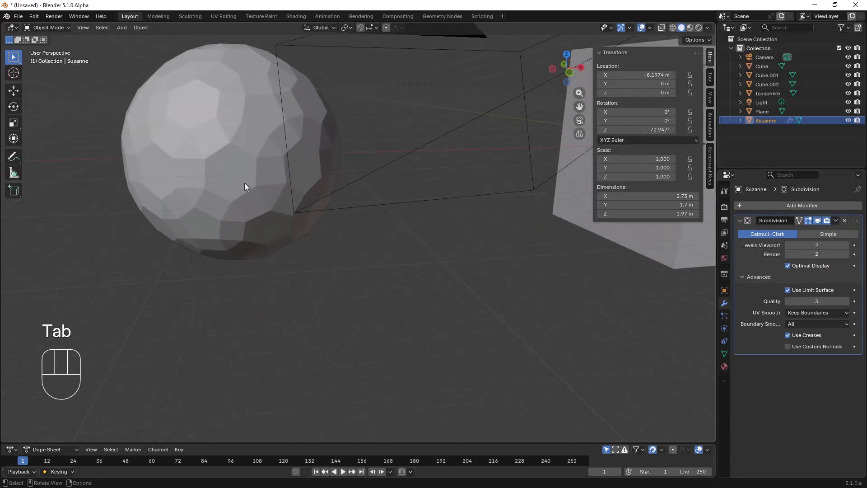
left_click(240, 151)
key("Tab")
middle_click_drag(255, 233, 343, 189, "shift")
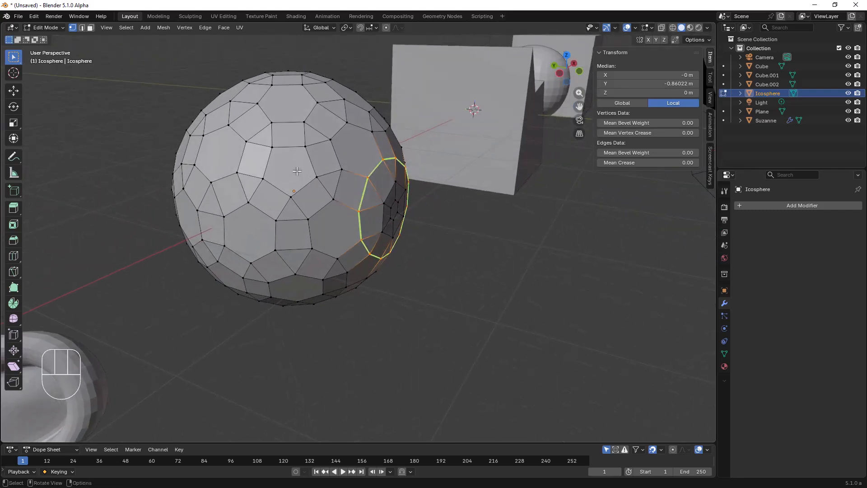
Step: In face selection mode, select a pentagonal face on the Icosphere and expand the selection once with Select More
left_click(294, 167)
key("3")
left_click(294, 167)
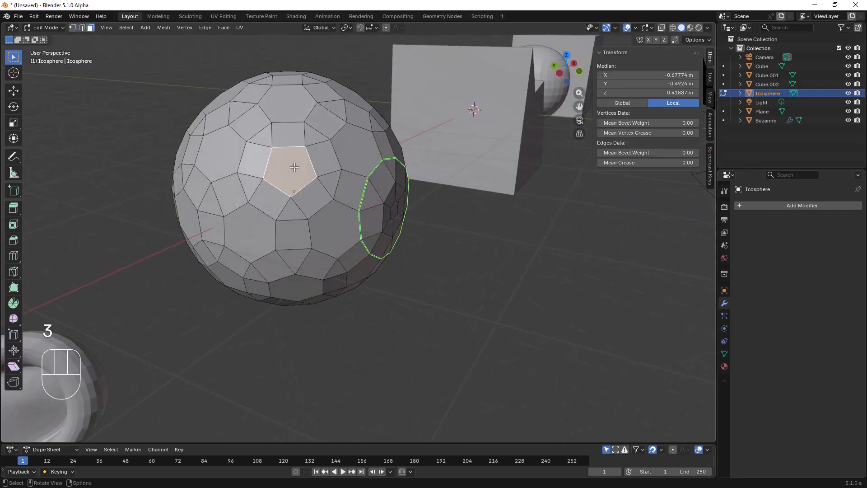
key("ctrl")
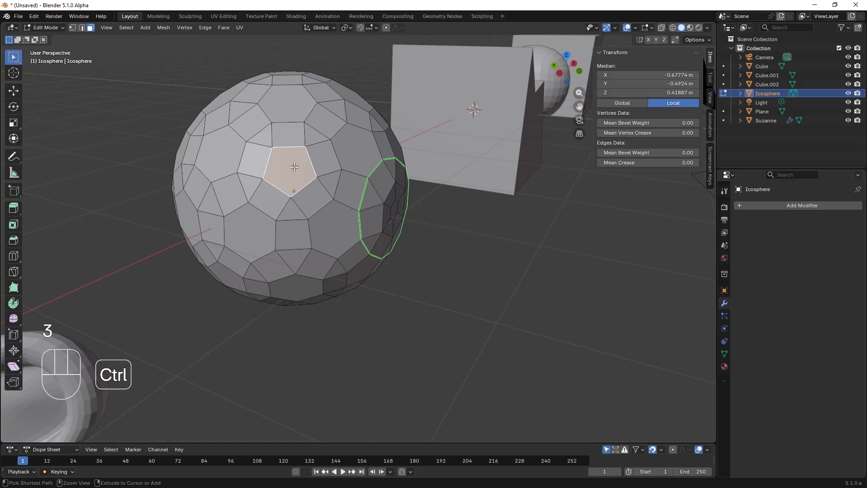
key("ctrl+KP_Add")
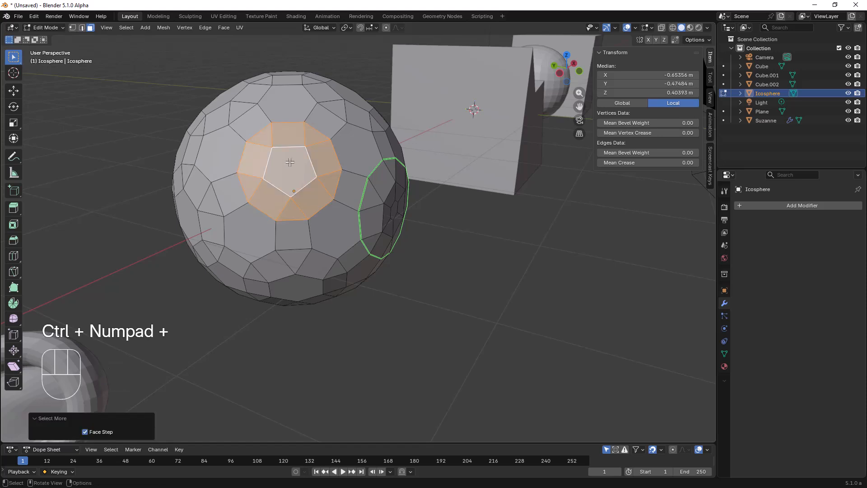
Step: Use Select Similar by Face Regions to select all Icosphere regions matching the selected pentagon and its surrounding faces
left_click(126, 27)
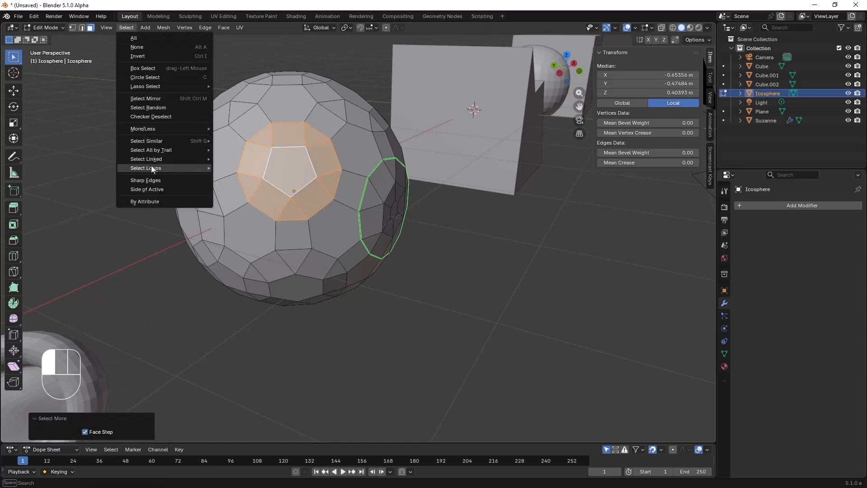
left_click(244, 223)
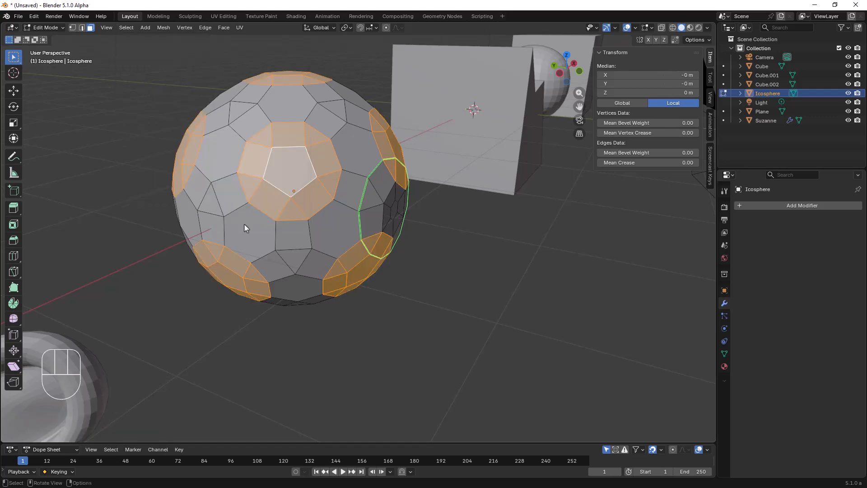
middle_click_drag(253, 222, 248, 163)
scroll(328, 210, "up", 3)
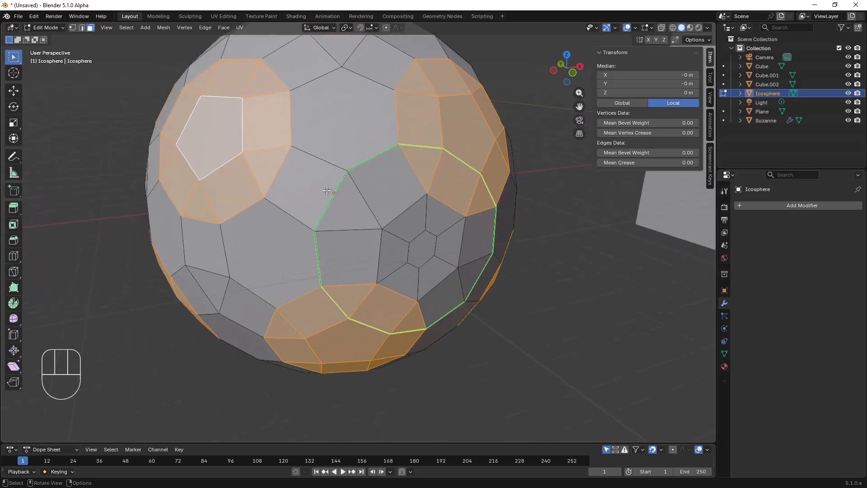
scroll(327, 195, "down", 1)
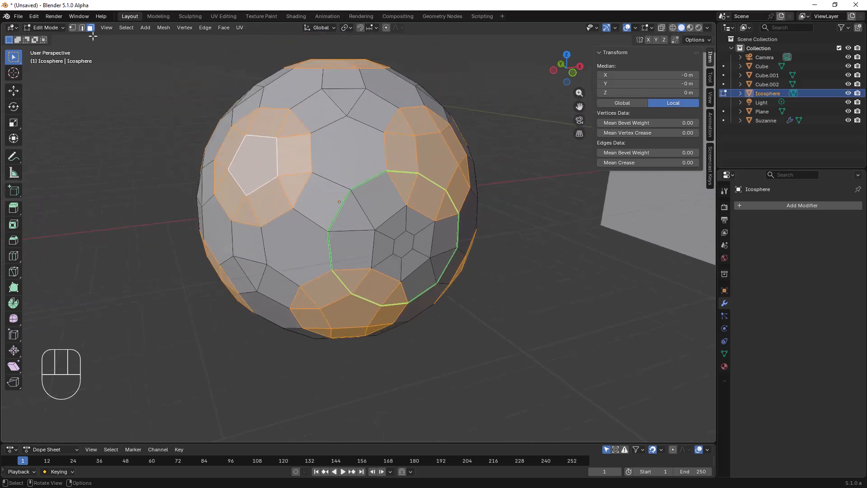
Step: Switch to vertex selection mode and deselect everything on the Icosphere
left_click(73, 27)
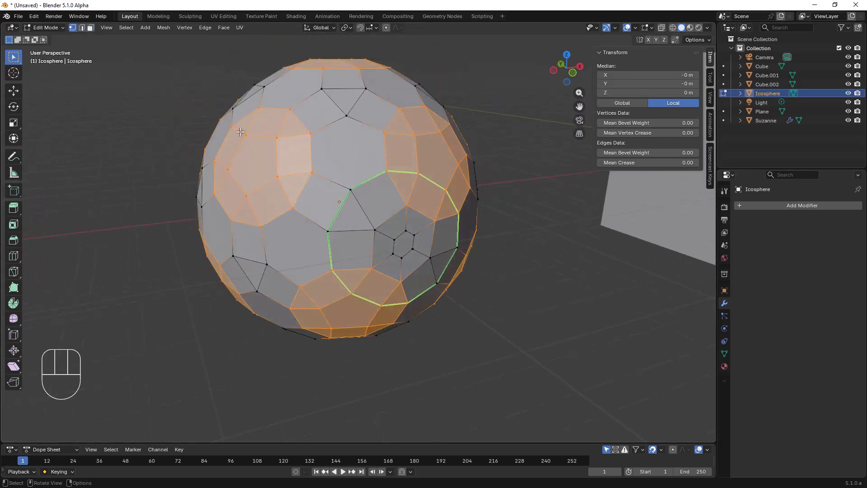
key("alt+a")
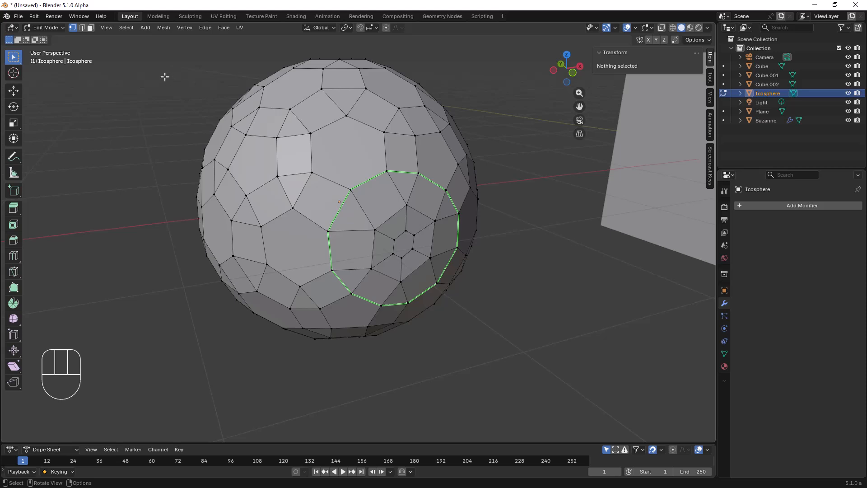
left_click(132, 29)
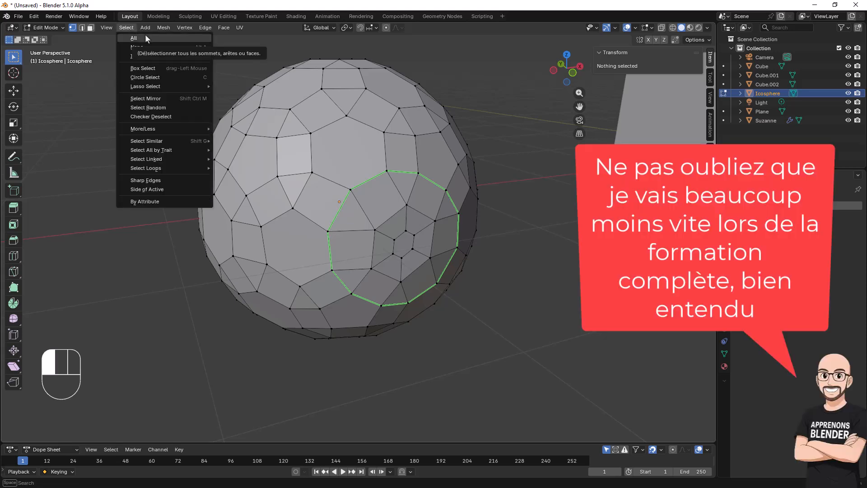
mouse_move(149, 140)
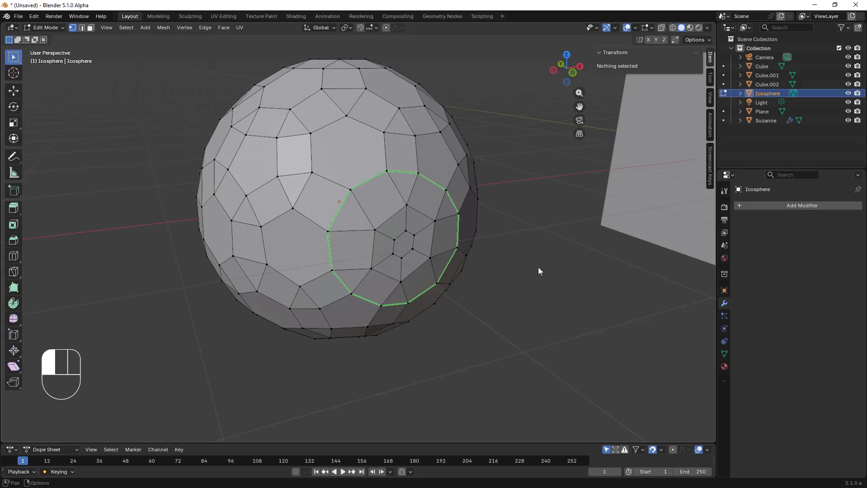
Step: Select the Icosphere's entire linked mesh and clear that selection again
key("l")
key("l")
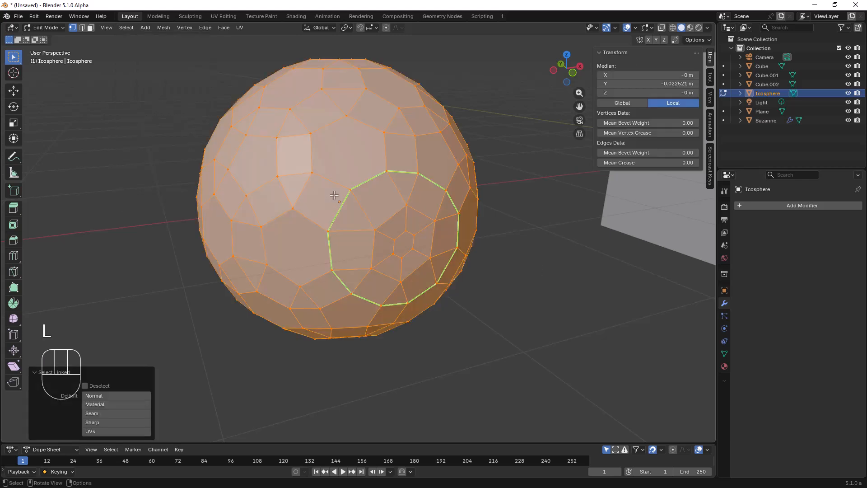
key("a")
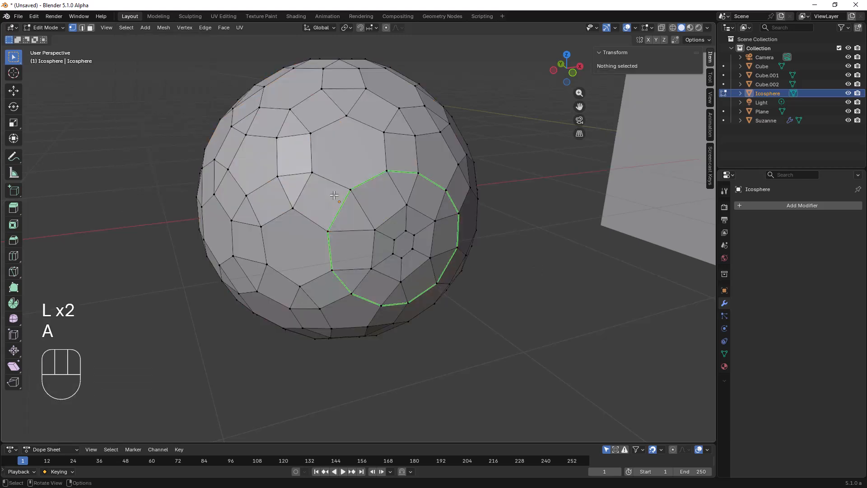
Step: Select the lower outer vertices of the two quads flanking the Icosphere's front hexagon and join them with Select Linked Shortest Path
left_click(127, 27)
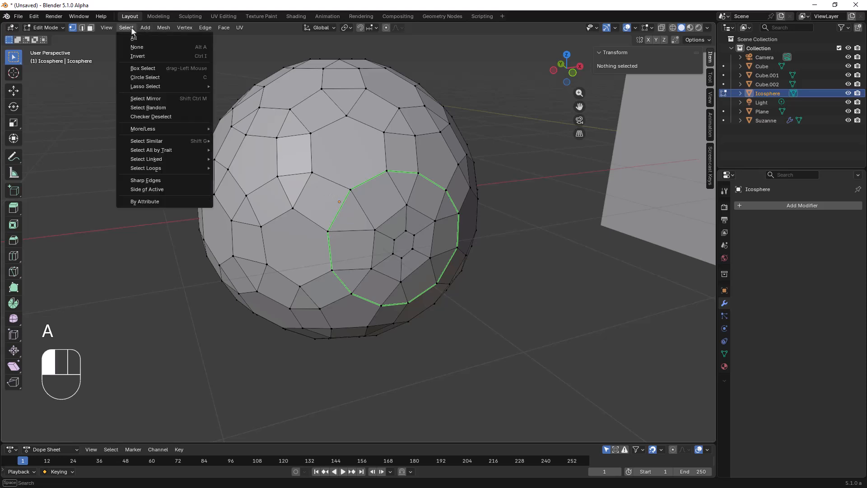
mouse_move(195, 158)
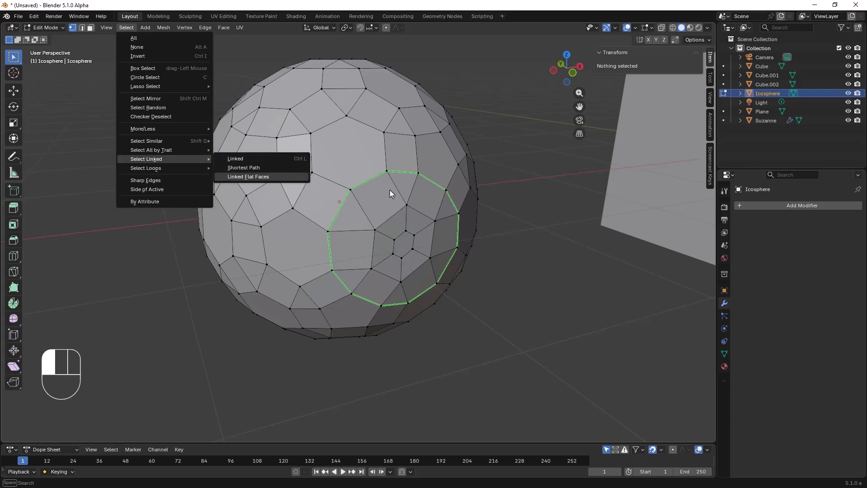
scroll(386, 194, "down", 6)
middle_click_drag(377, 206, 389, 218, "shift")
scroll(306, 223, "up", 4)
middle_click_drag(306, 225, 331, 233, "shift")
scroll(330, 233, "up", 3)
left_click_drag(312, 192, 335, 208)
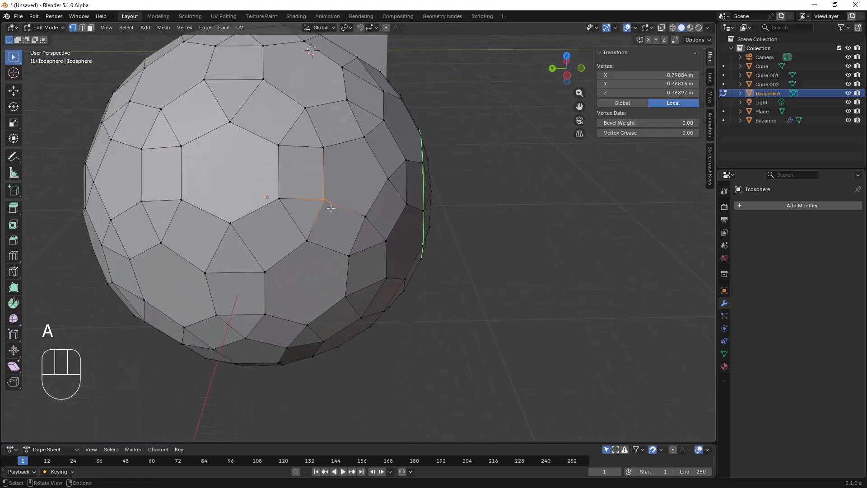
left_click_drag(132, 197, 155, 217, "shift")
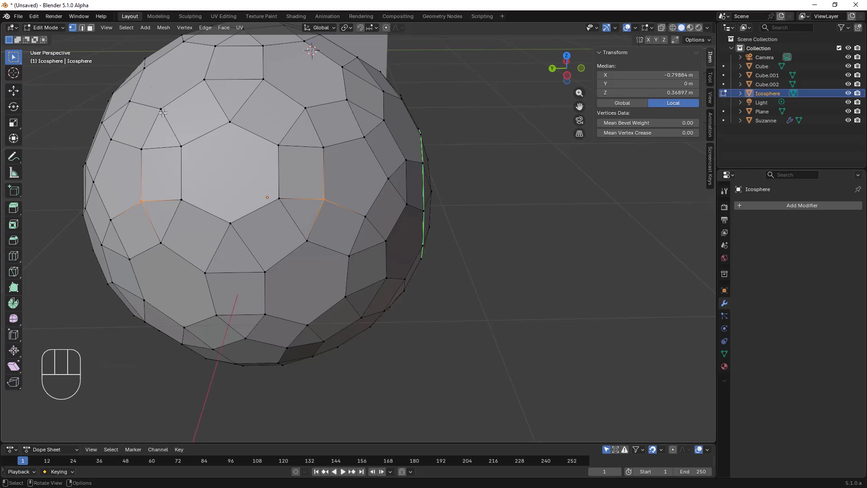
left_click(126, 28)
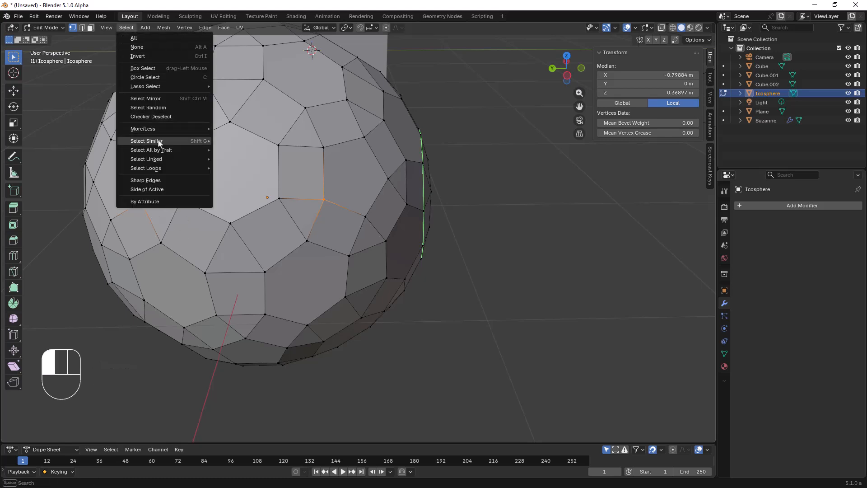
left_click(246, 164)
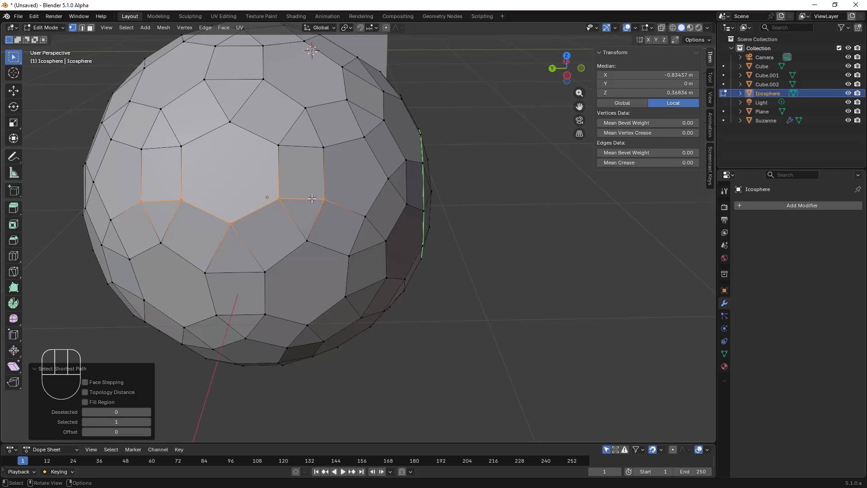
Step: Switch the Icosphere to face selection mode and review the Select Linked options without applying any
scroll(313, 206, "down", 1)
scroll(314, 201, "up", 2)
scroll(316, 195, "down", 1)
left_click(90, 28)
left_click(126, 28)
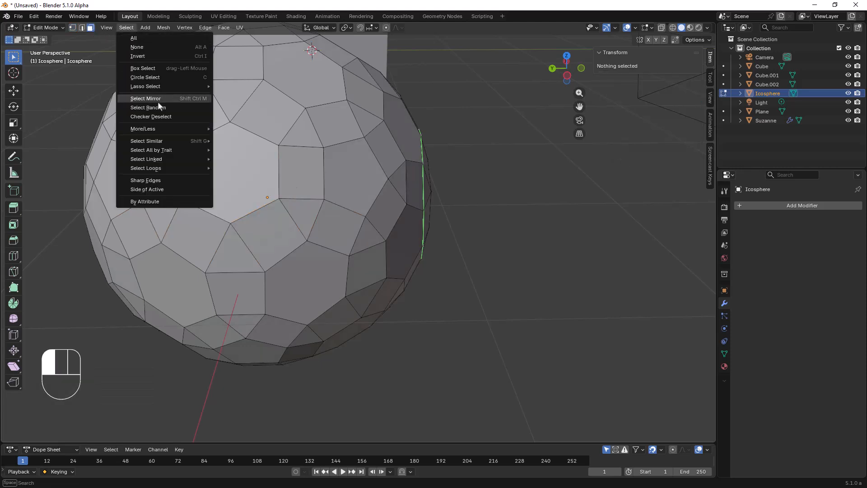
mouse_move(166, 151)
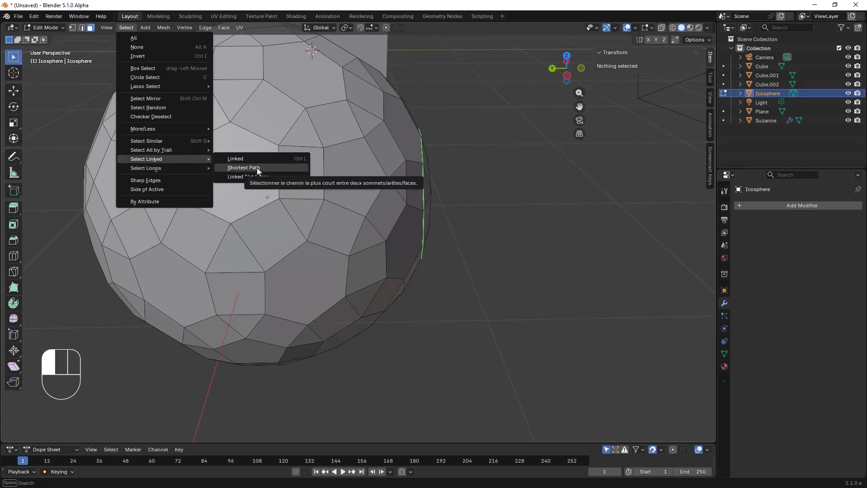
left_click(410, 222)
Step: Leave the Icosphere's Edit Mode and open the rounded sphere Cube.001 in Edit Mode
scroll(380, 206, "down", 4)
middle_click_drag(379, 197, 360, 191)
scroll(361, 191, "down", 4)
middle_click_drag(371, 162, 276, 255, "shift")
scroll(309, 203, "up", 6)
middle_click_drag(314, 191, 389, 230)
scroll(296, 187, "down", 5)
scroll(296, 187, "down", 1)
scroll(251, 202, "up", 4)
scroll(387, 224, "up", 1)
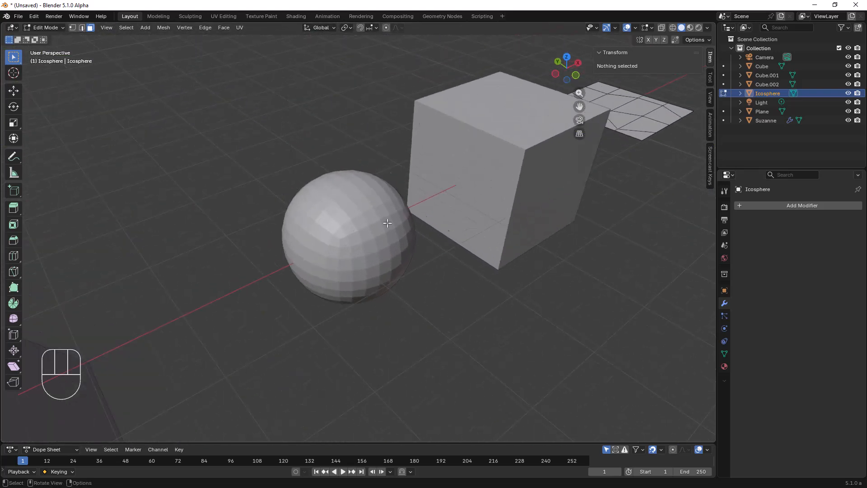
key("Tab")
left_click(352, 205)
key("Tab")
Step: Grow the selected top faces of Cube.001 by two steps and flatten them by scaling to 0 along Z
middle_click_drag(351, 205, 392, 165)
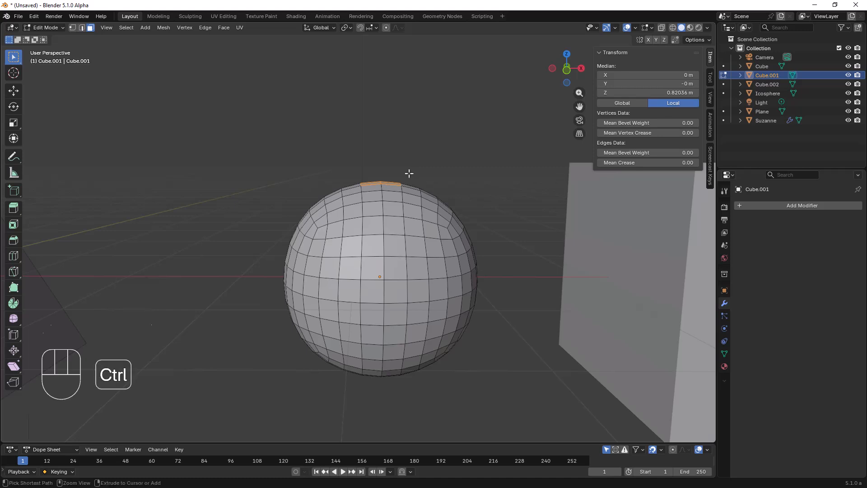
key("ctrl+KP_Add")
key("ctrl+KP_Add")
key("s")
key("z")
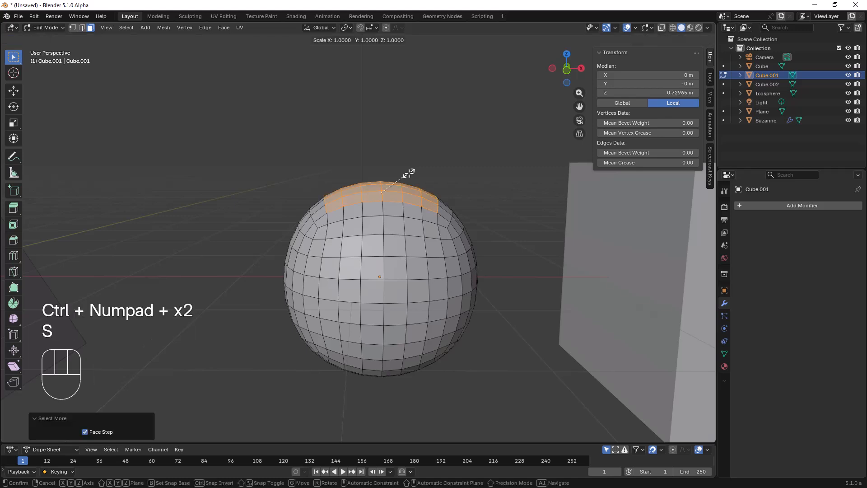
key("KP_0")
key("Return")
Step: Select a single face on the flattened top of Cube.001 and extend the selection with Linked Flat Faces
middle_click_drag(381, 177, 400, 216)
scroll(397, 158, "up", 4)
left_click(342, 114)
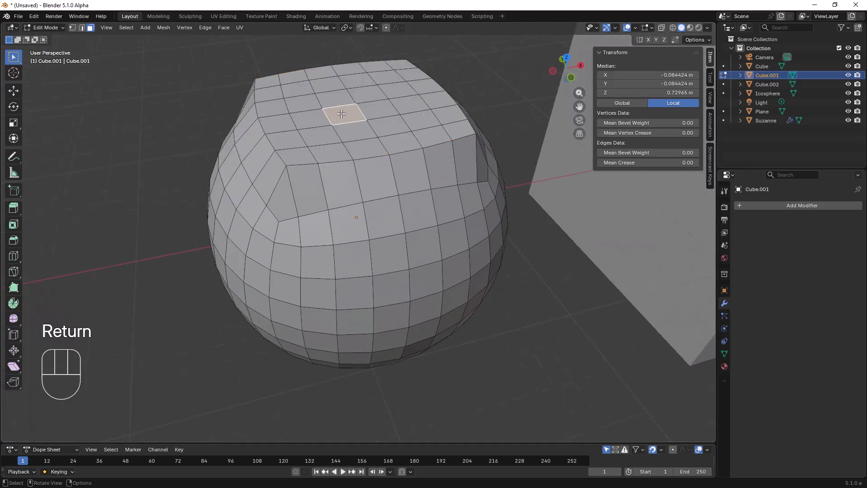
left_click(127, 27)
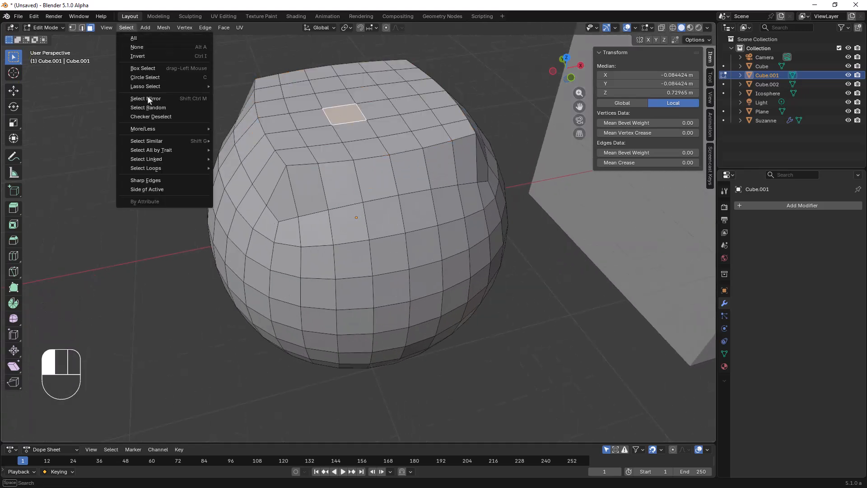
mouse_move(153, 159)
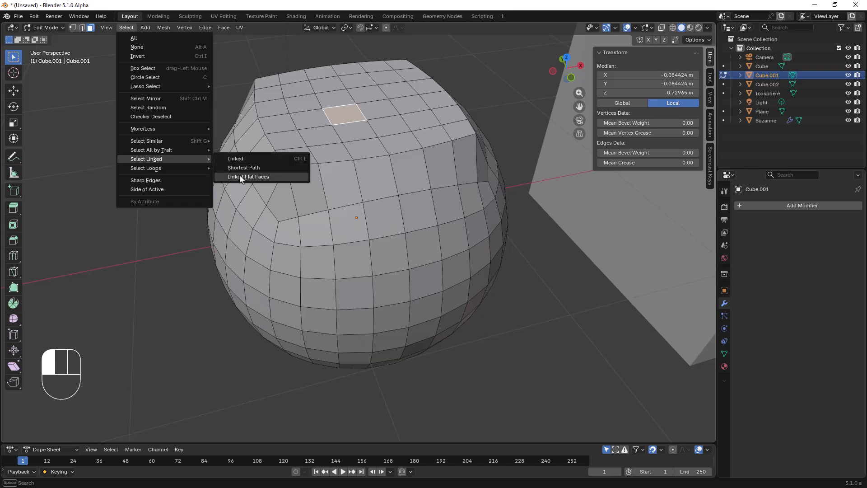
left_click(259, 178)
Step: Vary the Sharpness threshold of Select Linked Flat Faces, trying about 11.2°
middle_click_drag(373, 136, 353, 116)
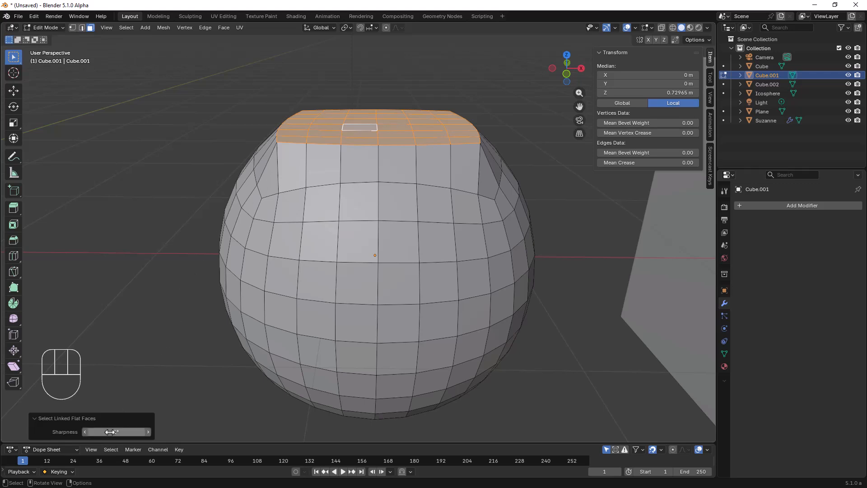
left_click_drag(102, 432, 105, 432)
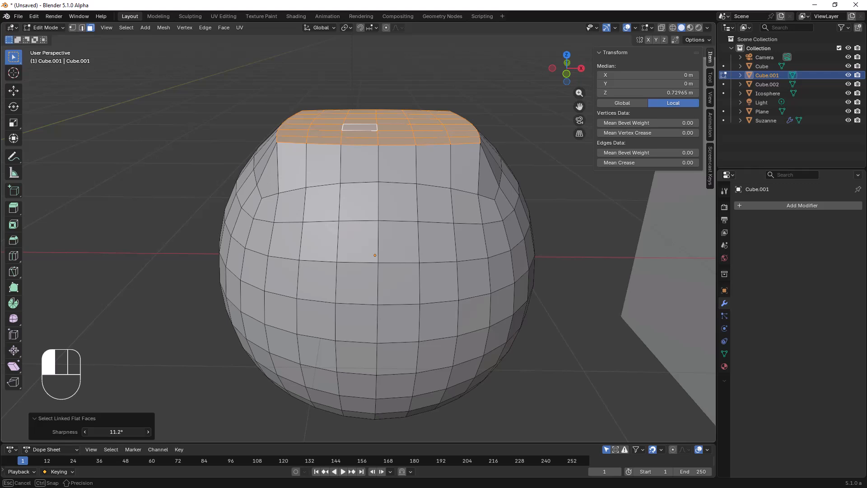
left_click_drag(116, 432, 129, 431)
Step: Switch Cube.001 to edge selection mode and select its sharp edges with a Sharpness of 30°
left_click(126, 27)
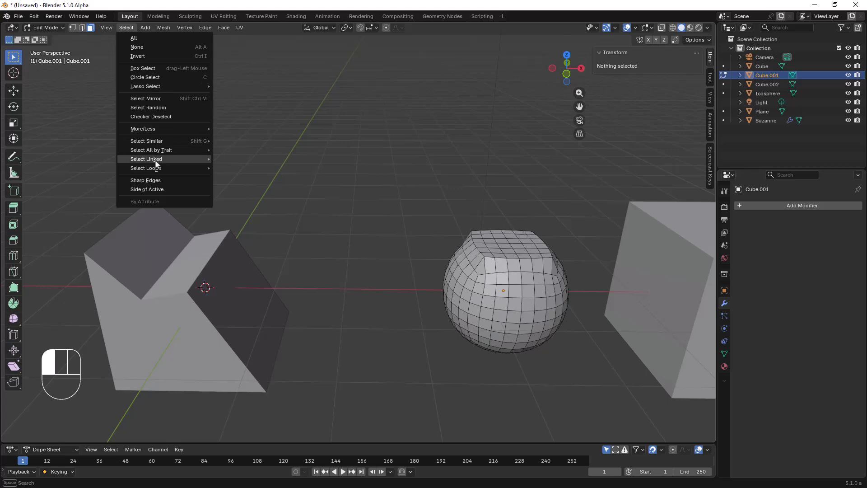
mouse_move(154, 169)
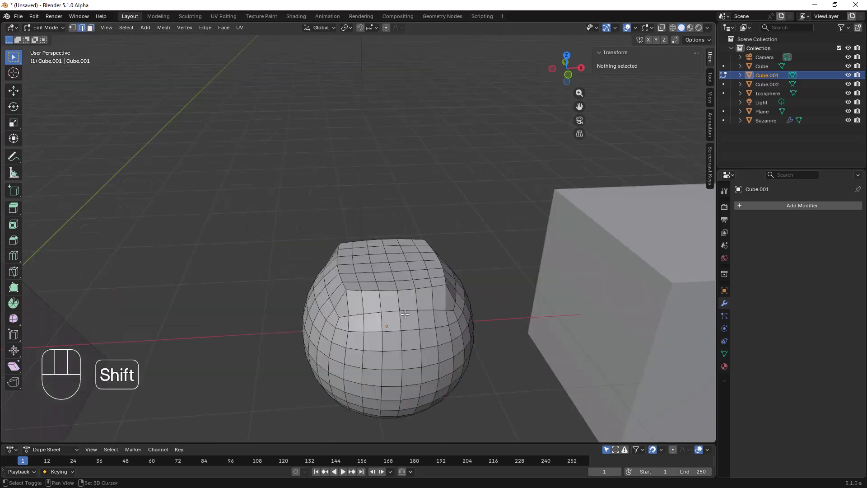
middle_click_drag(405, 314, 356, 246, "shift")
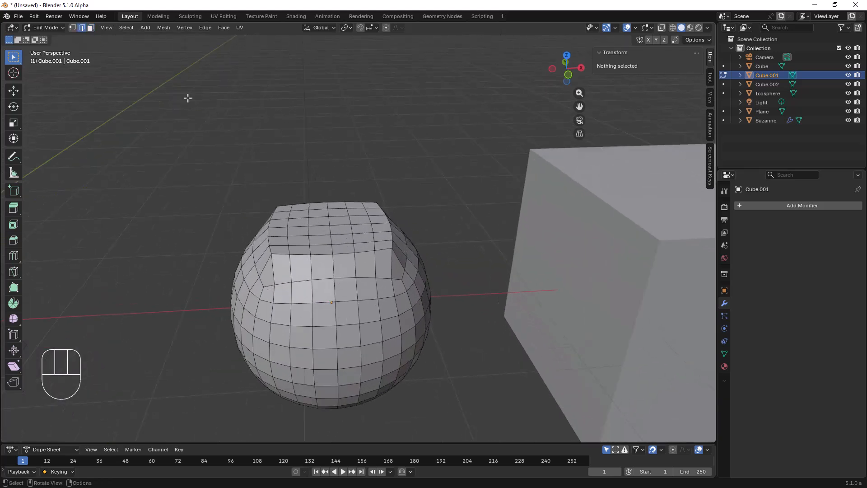
left_click(126, 29)
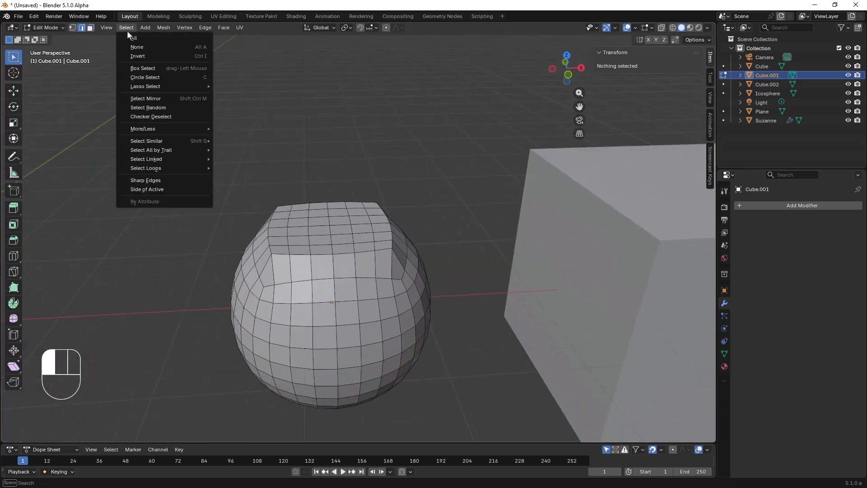
left_click(145, 180)
mouse_move(264, 221)
middle_mouse_down()
mouse_move(333, 230)
mouse_move(252, 217)
middle_mouse_up()
scroll(299, 254, "up", 2)
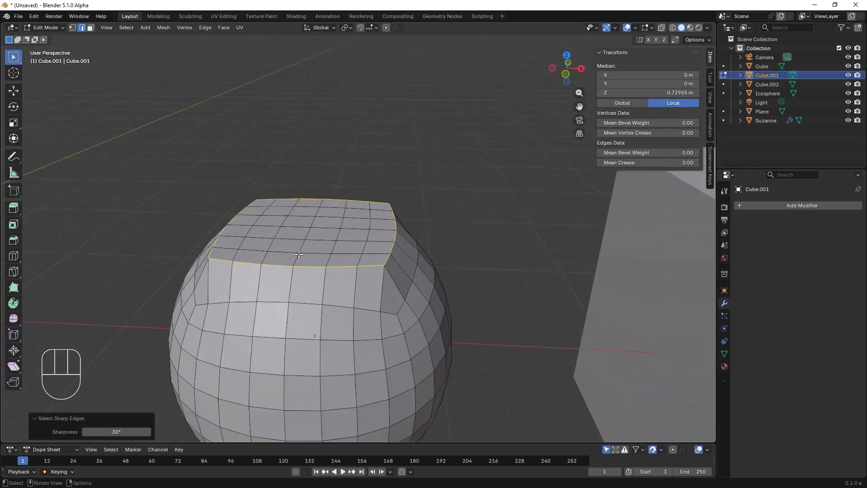
mouse_move(299, 254)
middle_mouse_down()
mouse_move(304, 218)
mouse_move(306, 240)
mouse_move(437, 256)
mouse_move(308, 256)
middle_mouse_up()
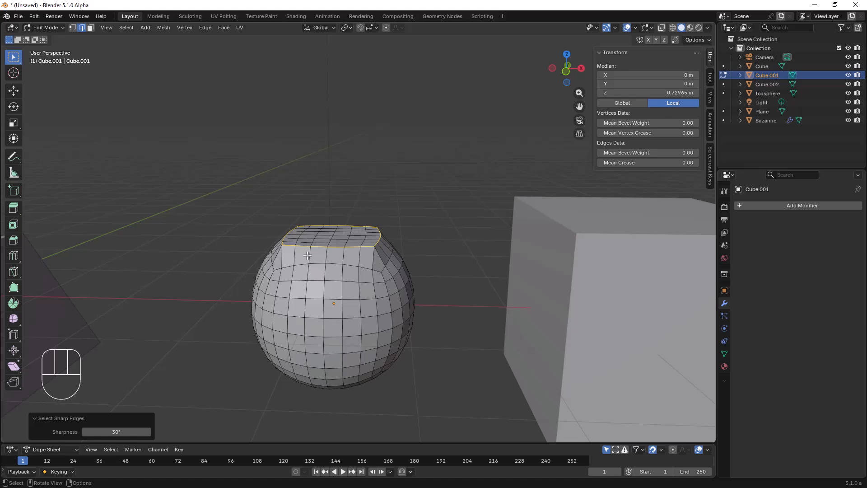
Step: Deselect everything on Cube.001 and open the notched Cube at the scene's centre in Edit Mode with edge selection
key("alt+a")
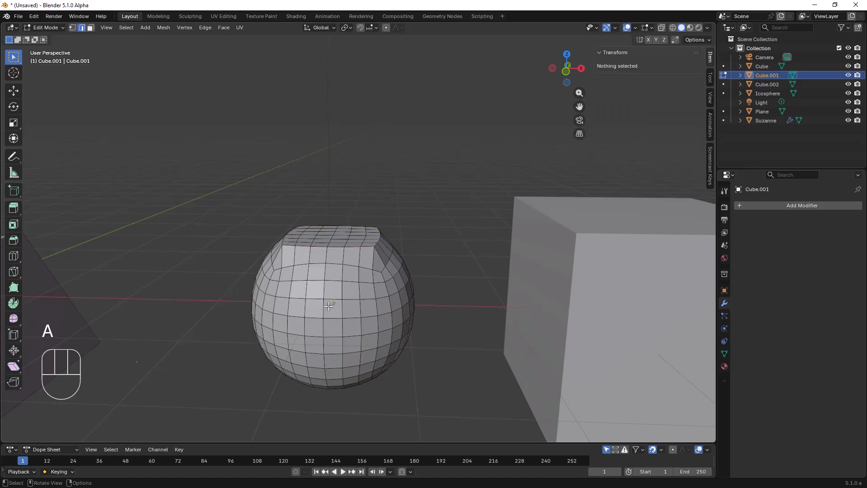
middle_click_drag(331, 309, 333, 316, "shift")
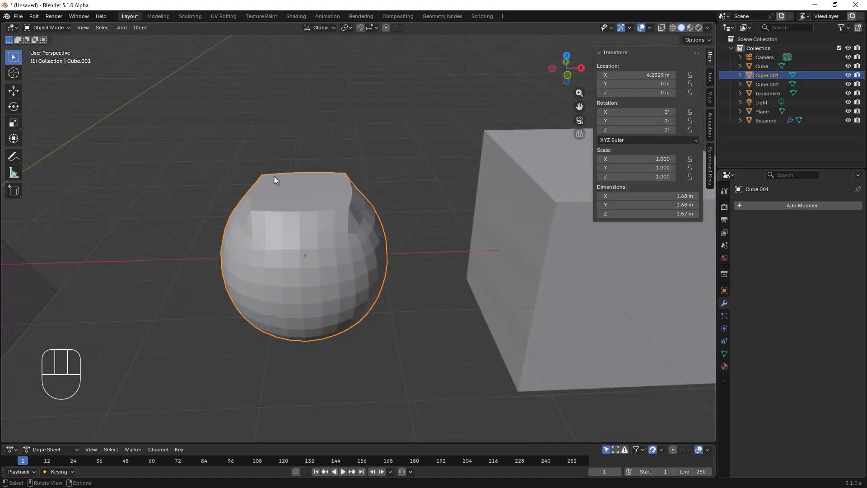
scroll(273, 176, "down", 5)
middle_click_drag(272, 178, 369, 193, "shift")
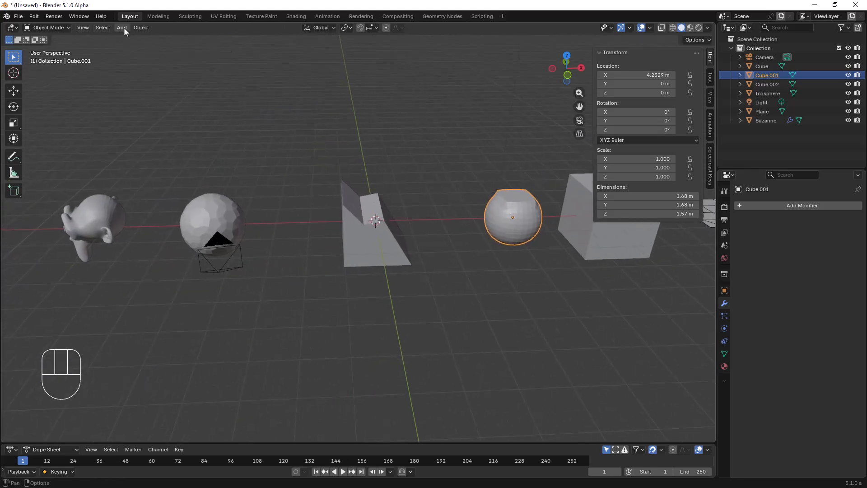
left_click(359, 220)
key("Tab")
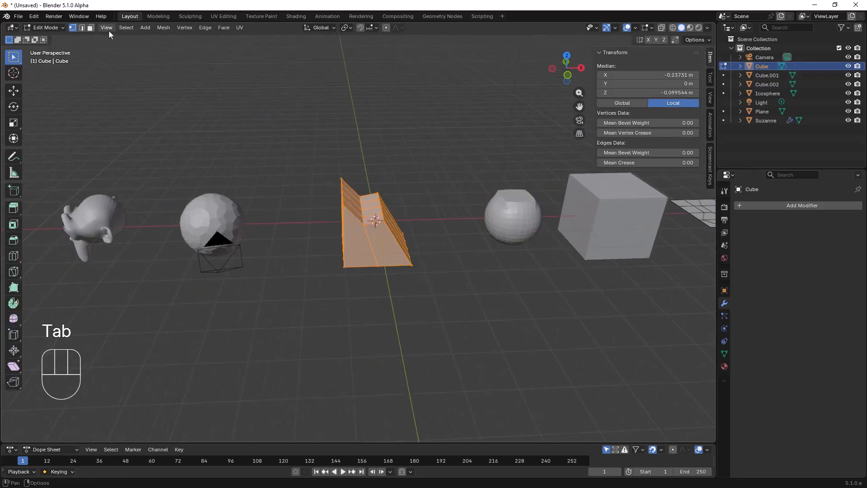
left_click(82, 28)
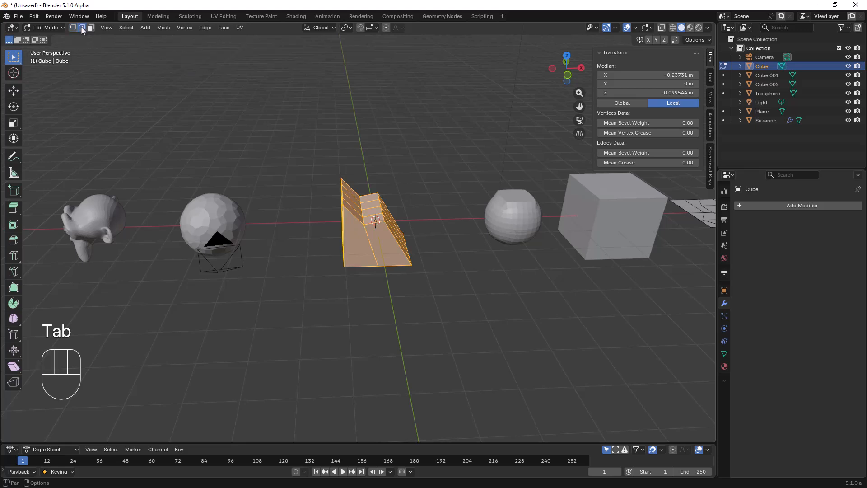
Step: Review the Select Similar options for edges and the edge marking commands, such as Mark Seam and Mark Sharp
left_click(127, 27)
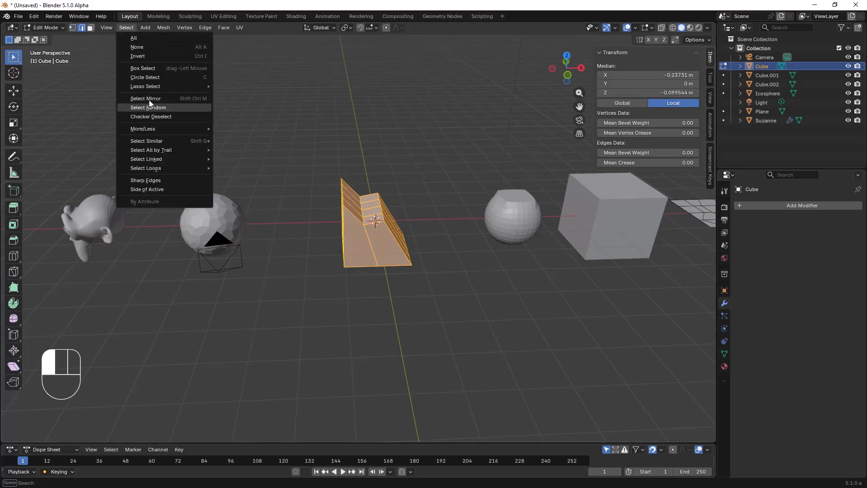
mouse_move(155, 142)
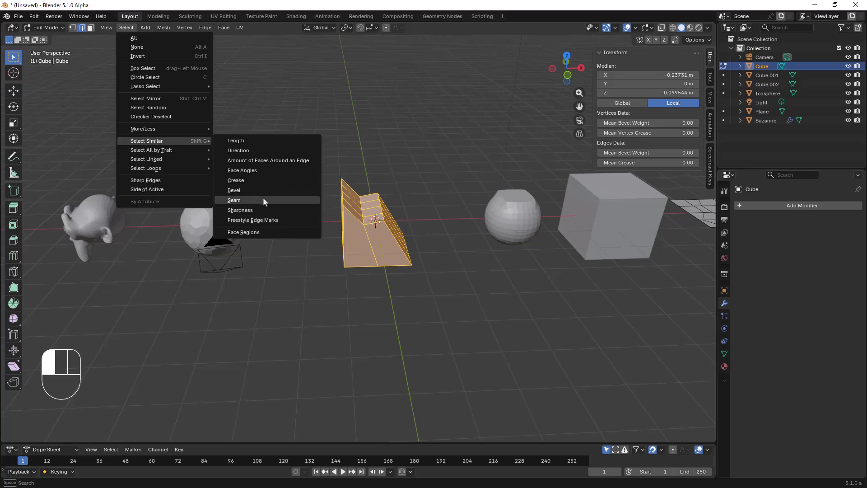
left_click(353, 206)
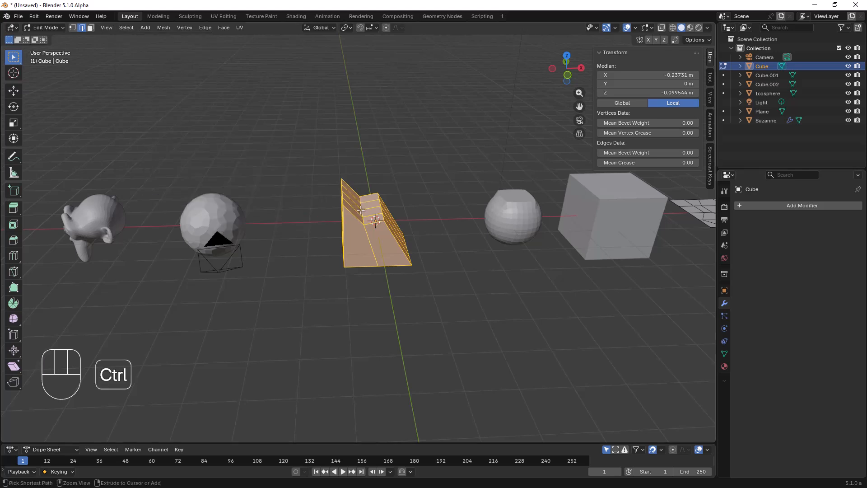
key("ctrl+e")
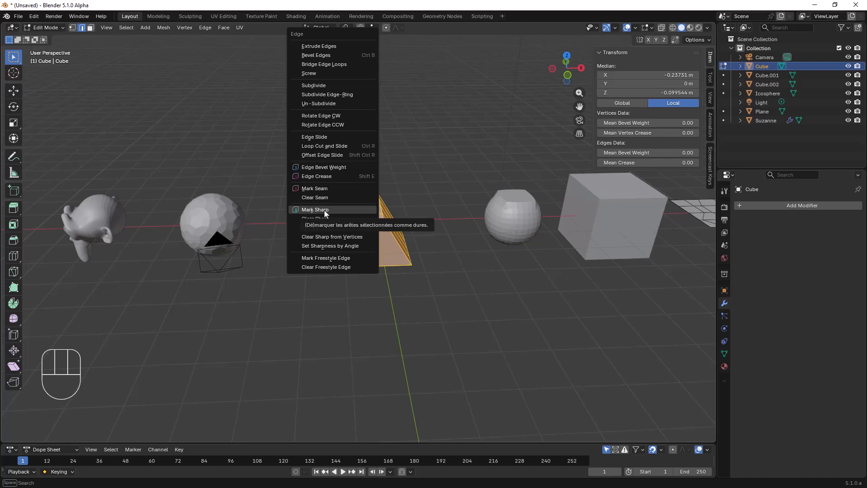
Step: Leave the Cube's Edit Mode and make the subdivided Plane the active object in Object Mode
scroll(431, 210, "down", 3)
middle_click_drag(432, 210, 294, 243, "shift")
middle_click_drag(298, 263, 364, 229, "shift")
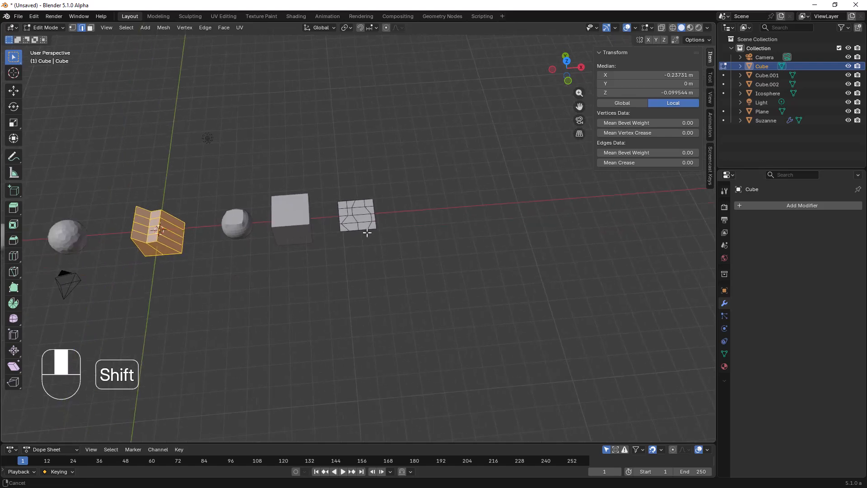
scroll(364, 229, "up", 10)
middle_click_drag(389, 171, 350, 271, "shift")
key("Tab")
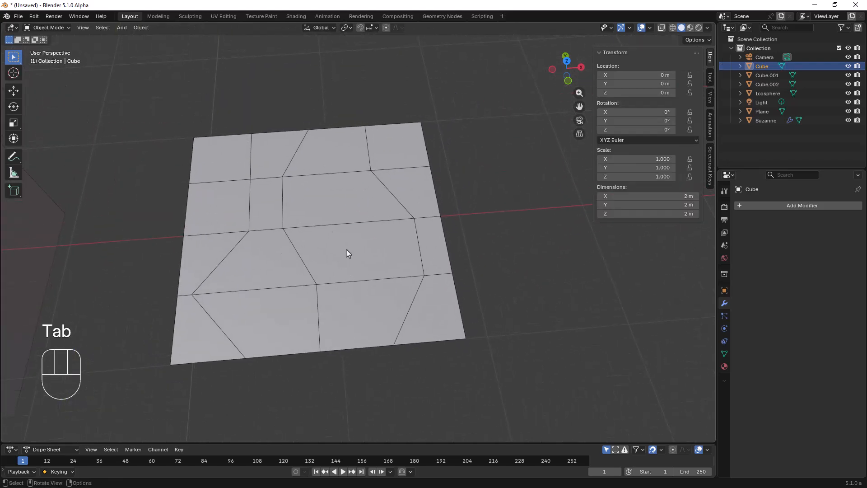
left_click(351, 262)
key("Tab")
key("Tab")
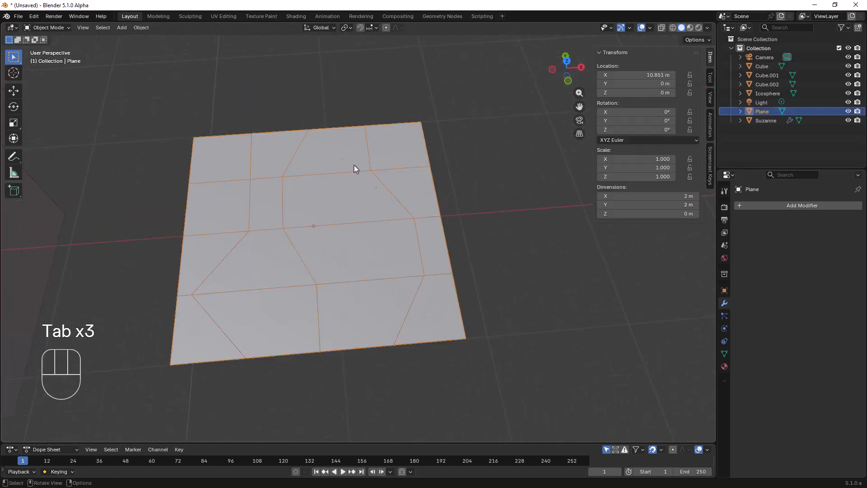
Step: Examine the Plane's Viewport Display settings in its object properties, including the Wireframe option
middle_click_drag(335, 237, 327, 177)
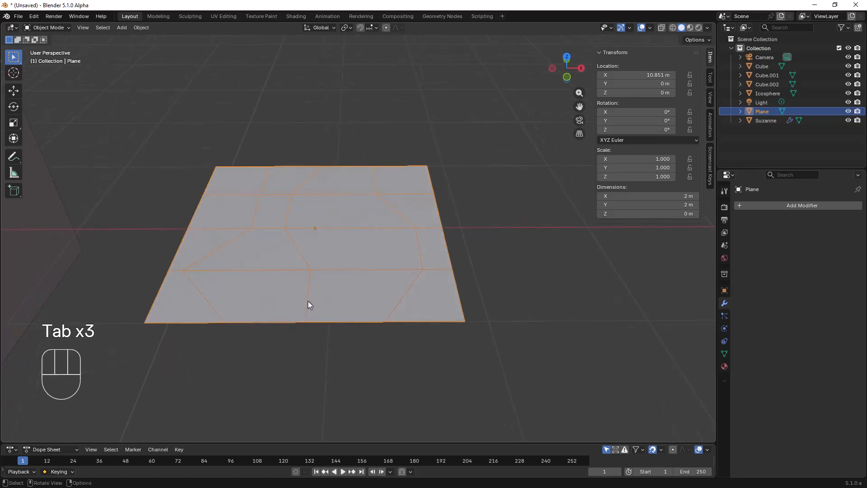
left_click(724, 290)
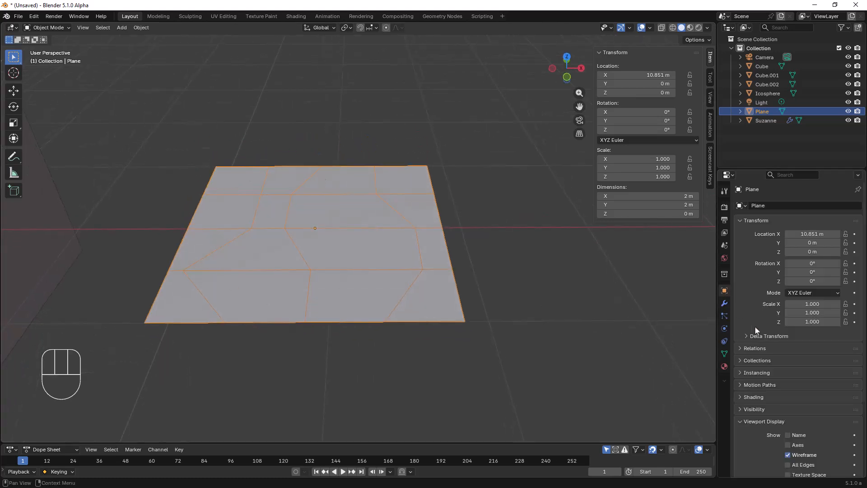
scroll(770, 353, "down", 5)
scroll(775, 361, "down", 1)
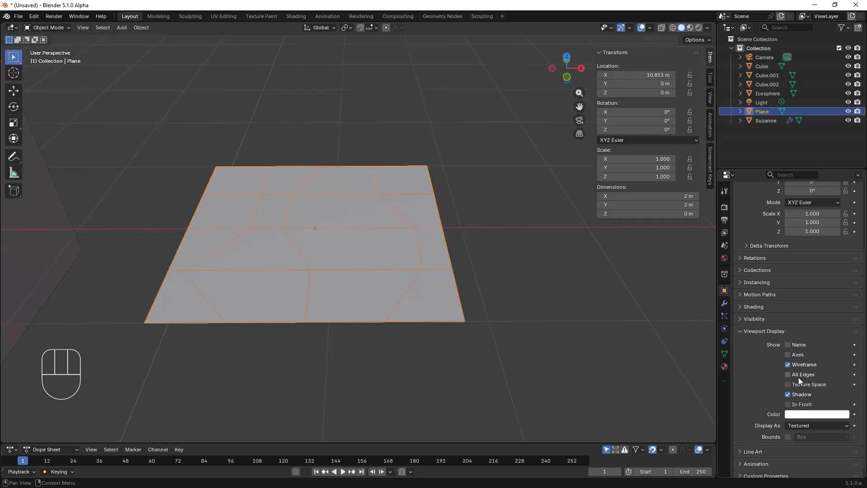
middle_click_drag(471, 265, 479, 283)
scroll(464, 245, "down", 4)
scroll(385, 212, "up", 5)
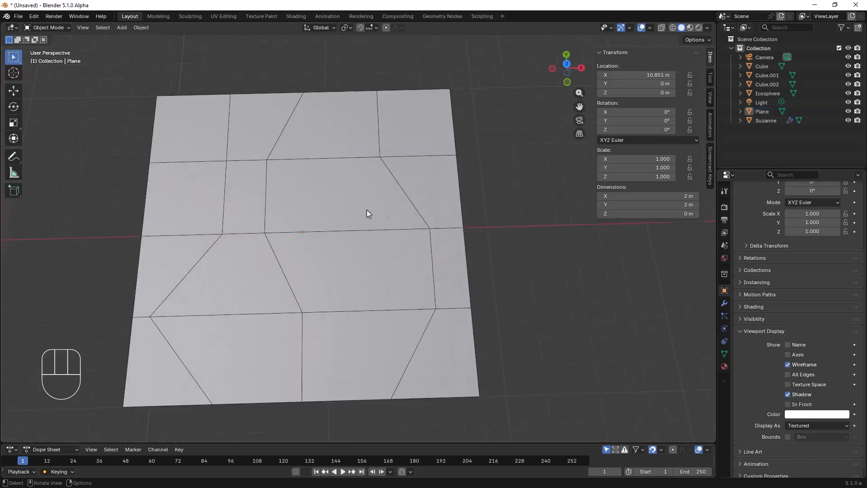
Step: Enter Edit Mode on the Plane, select the left vertical edge in its far row, and apply Select Similar by Length
key("Tab")
middle_click_drag(333, 157, 405, 229, "shift")
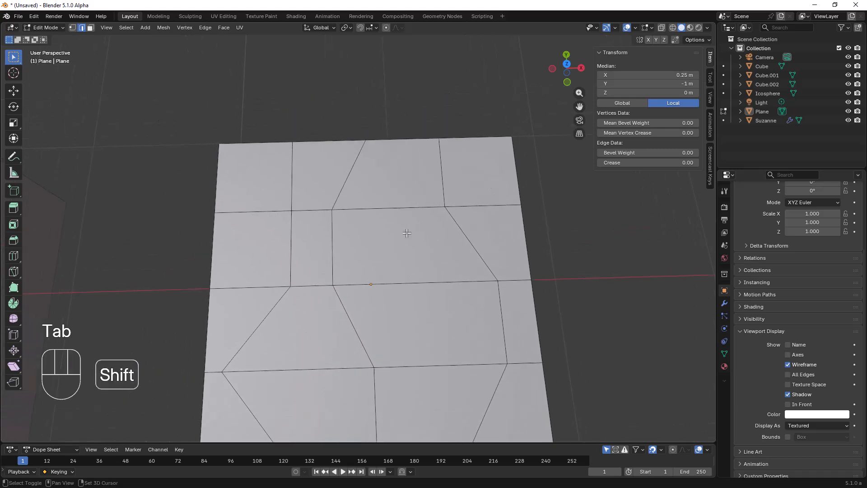
left_click(292, 167)
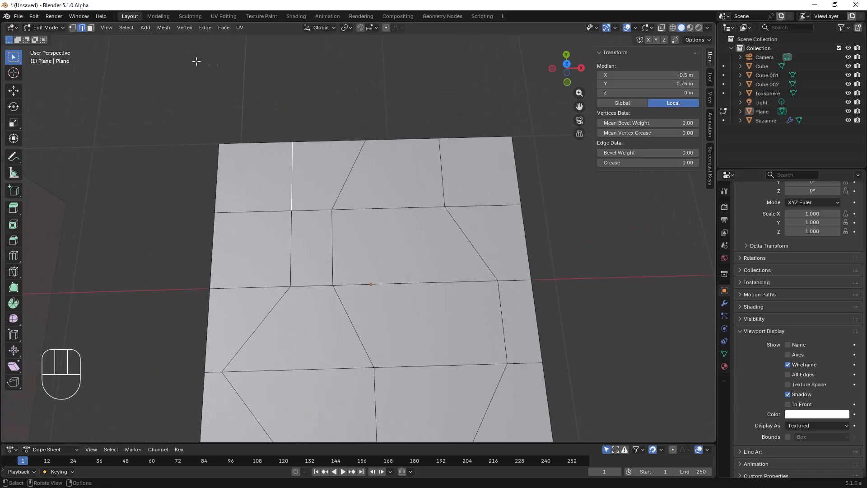
left_click(126, 28)
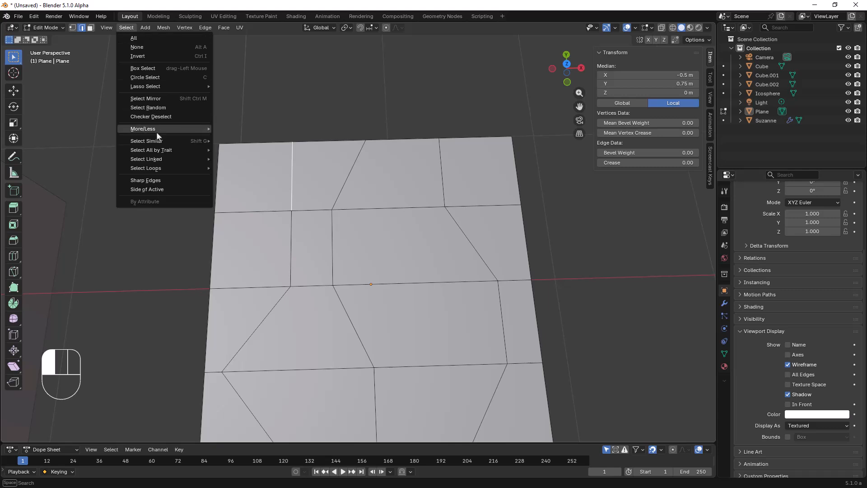
mouse_move(158, 140)
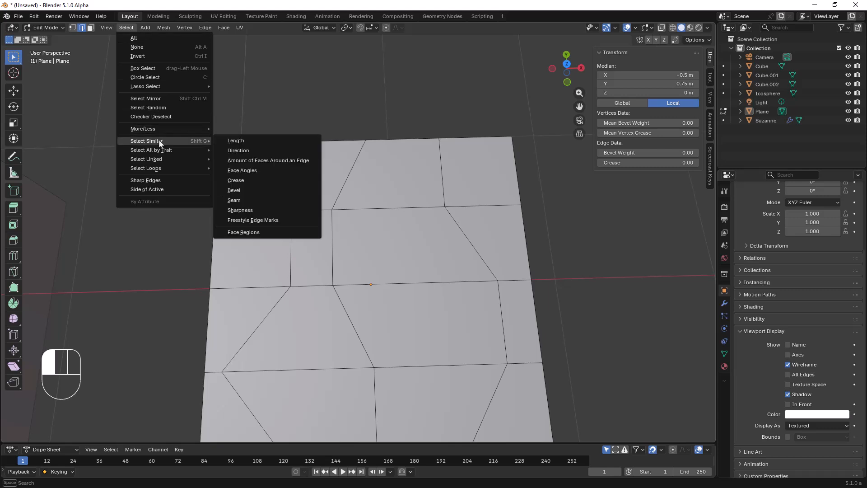
left_click(245, 140)
scroll(334, 174, "down", 3)
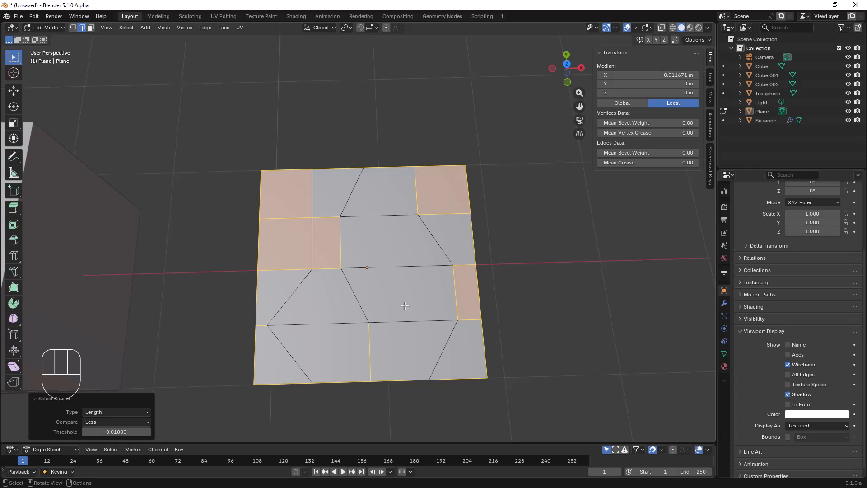
Step: Select the middle horizontal edge above the Plane's nearest row and apply Select Similar by Direction
left_click(422, 320)
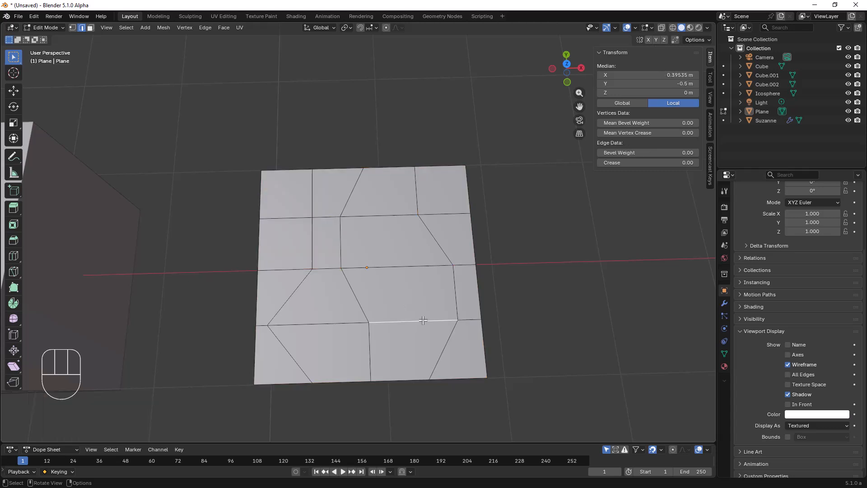
left_click(120, 28)
mouse_move(170, 139)
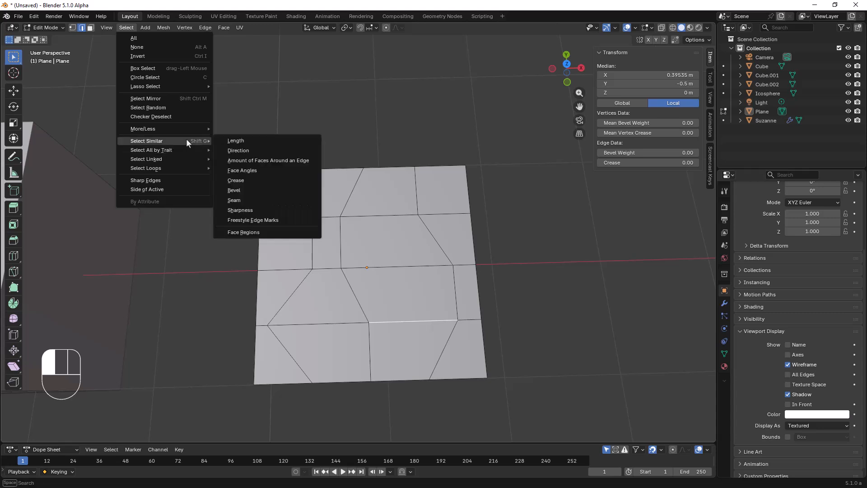
left_click(237, 150)
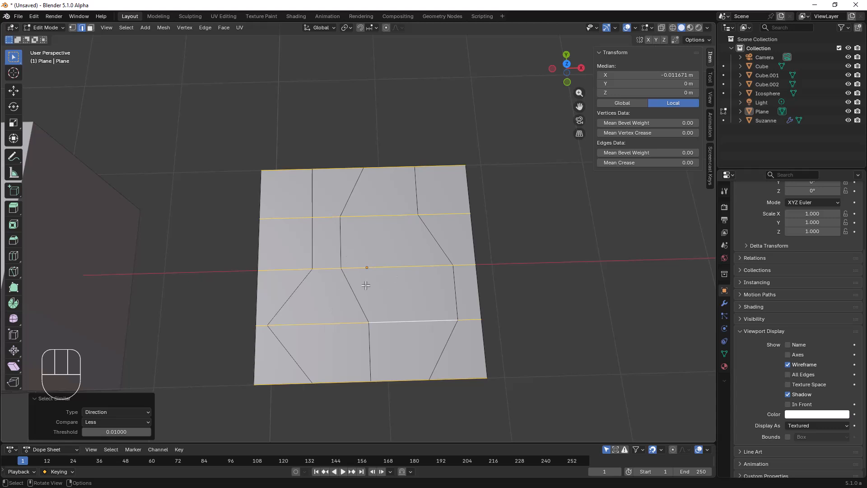
Step: Annotate the Plane with three upward arrows along its right side and a double-headed horizontal arrow above its far edge
left_click(14, 157)
left_click_drag(240, 315, 505, 314)
key("ctrl+z")
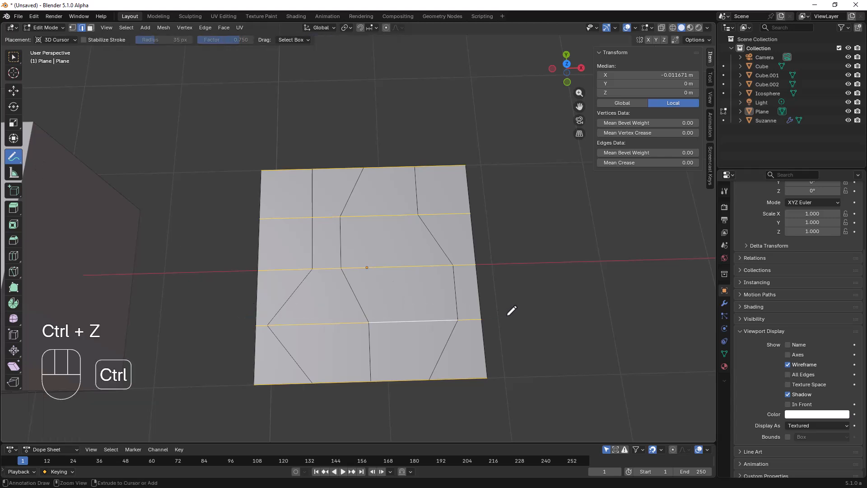
left_click_drag(504, 398, 500, 359)
left_click_drag(495, 325, 494, 283)
left_click_drag(486, 225, 489, 187)
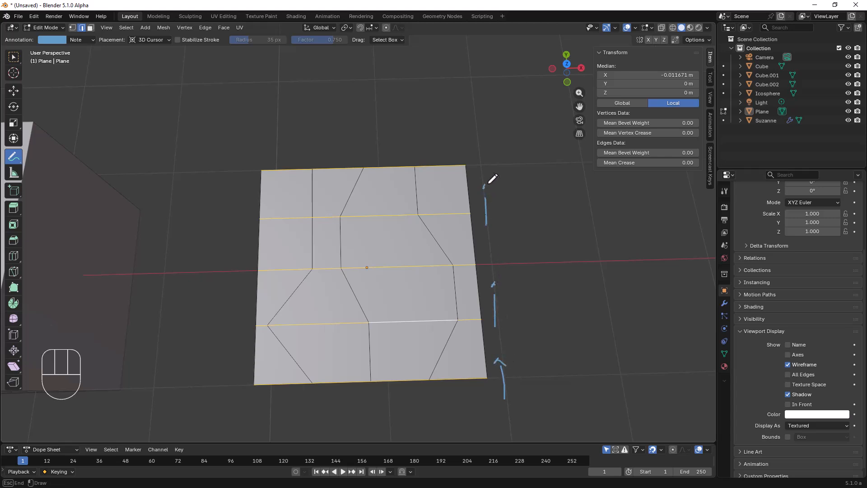
left_click_drag(261, 157, 492, 137)
mouse_move(262, 141)
left_mouse_down()
mouse_move(242, 153)
mouse_move(267, 165)
left_mouse_up()
mouse_move(484, 115)
left_mouse_down()
mouse_move(511, 129)
mouse_move(485, 146)
left_mouse_up()
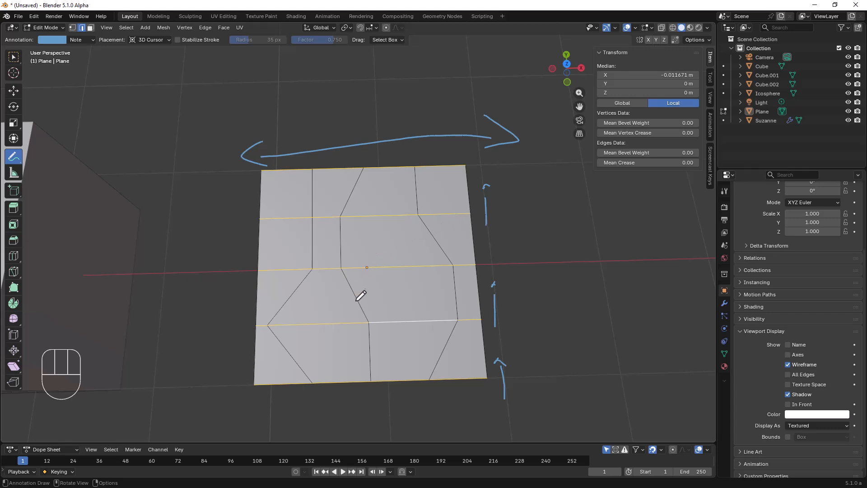
Step: Erase the annotation arrows around the Plane and deselect all its edges with the selection tool active again
mouse_move(378, 226)
left_mouse_down("ctrl")
mouse_move(256, 149)
mouse_move(307, 132)
mouse_move(397, 141)
mouse_move(515, 135)
mouse_move(490, 116)
mouse_move(508, 379)
mouse_move(503, 350)
mouse_move(441, 258)
left_mouse_up("ctrl")
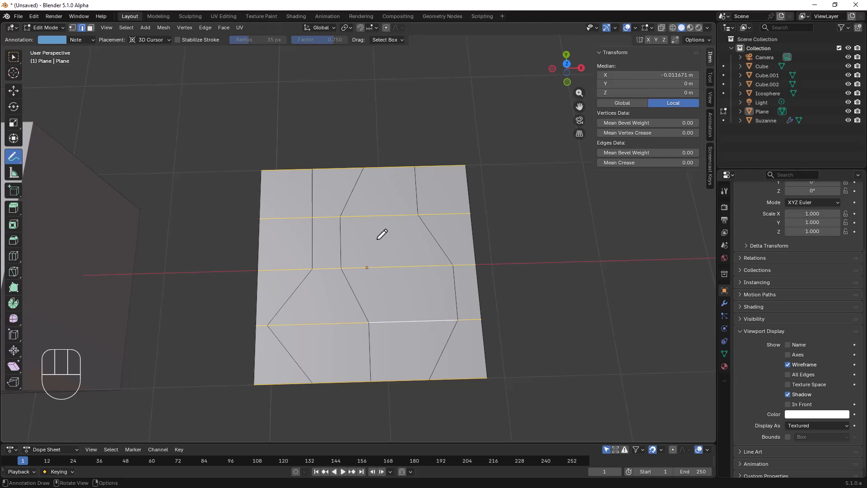
key("a")
left_click(15, 58)
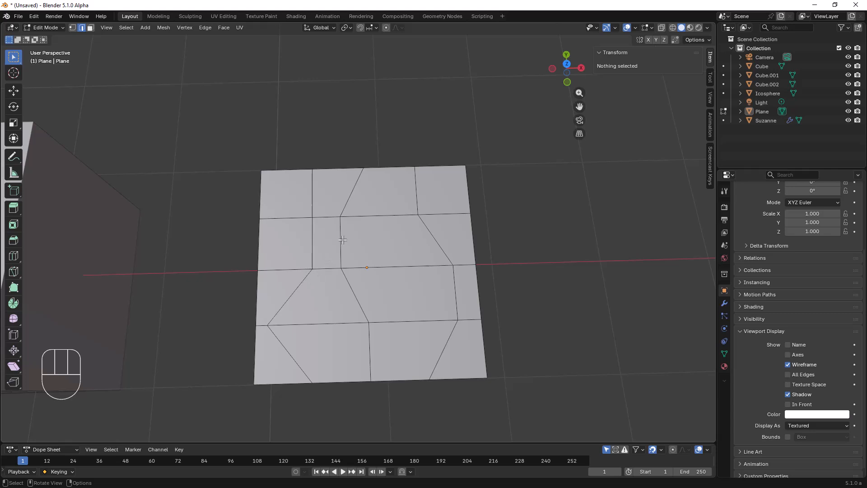
Step: Select the slanted edge in the Plane's far row and apply Select Similar by Direction
left_click(353, 191)
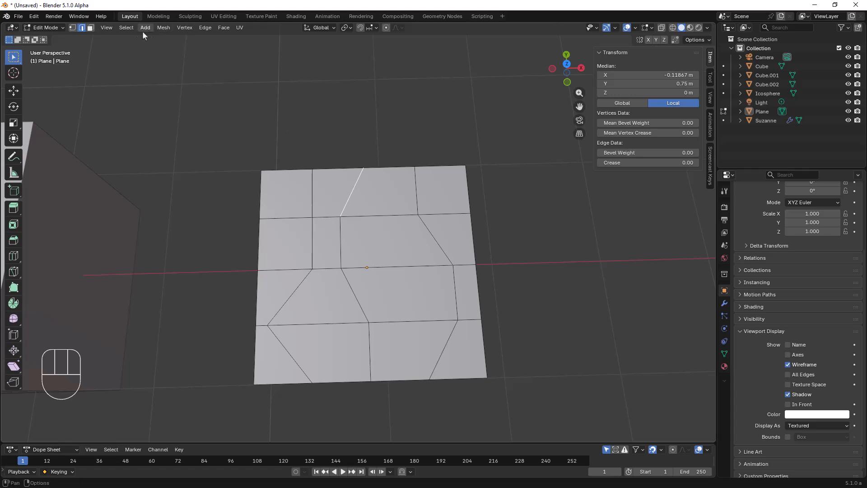
left_click(126, 28)
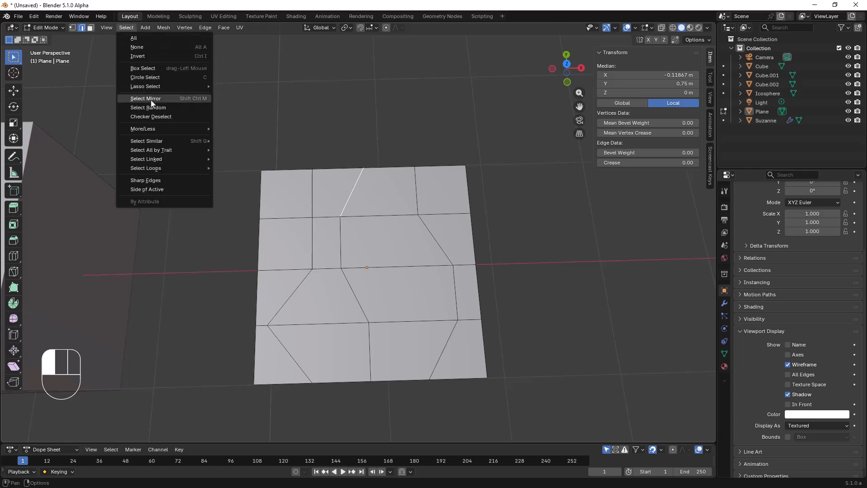
mouse_move(164, 149)
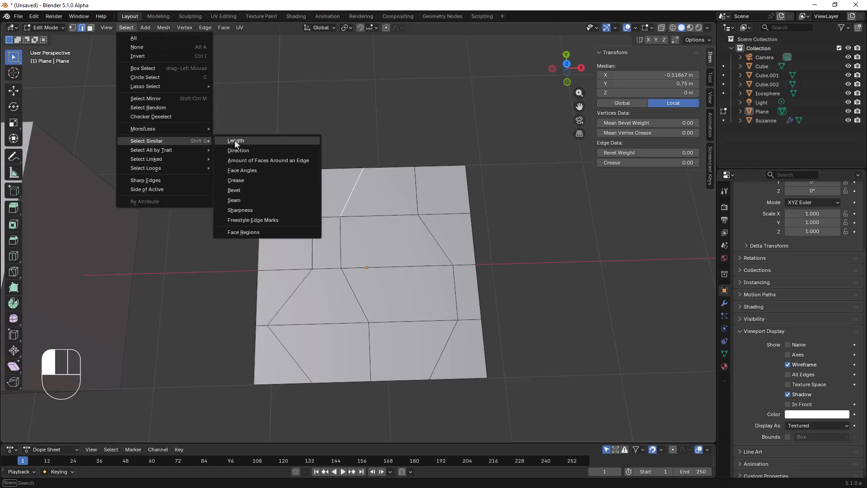
left_click(241, 151)
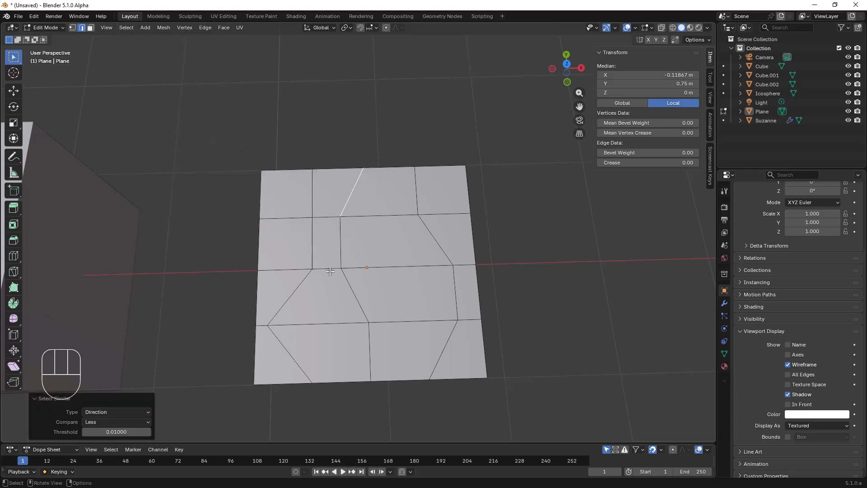
Step: Select the leftmost slanted edge in the Plane's third row and apply Select Similar by Direction, ending with only that edge selected
left_click(298, 289)
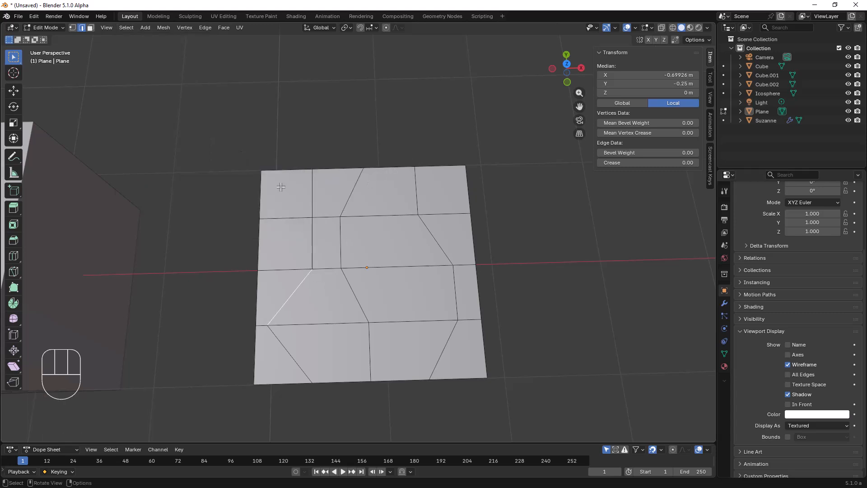
left_click(126, 29)
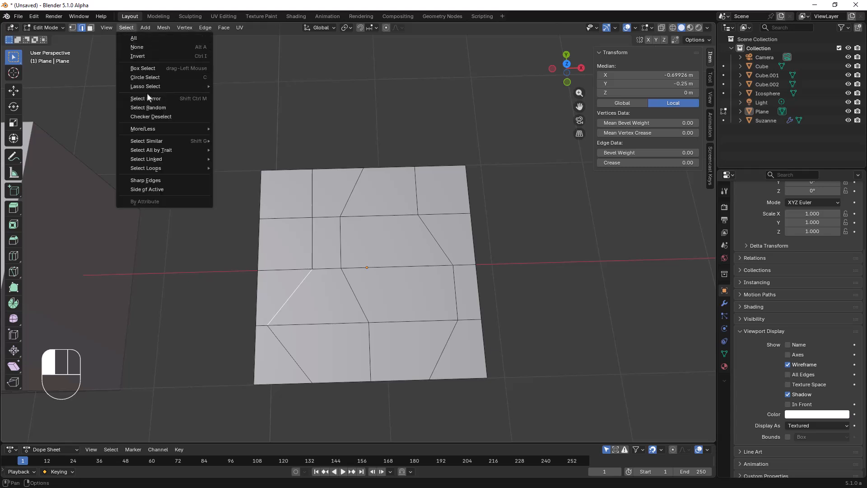
mouse_move(153, 142)
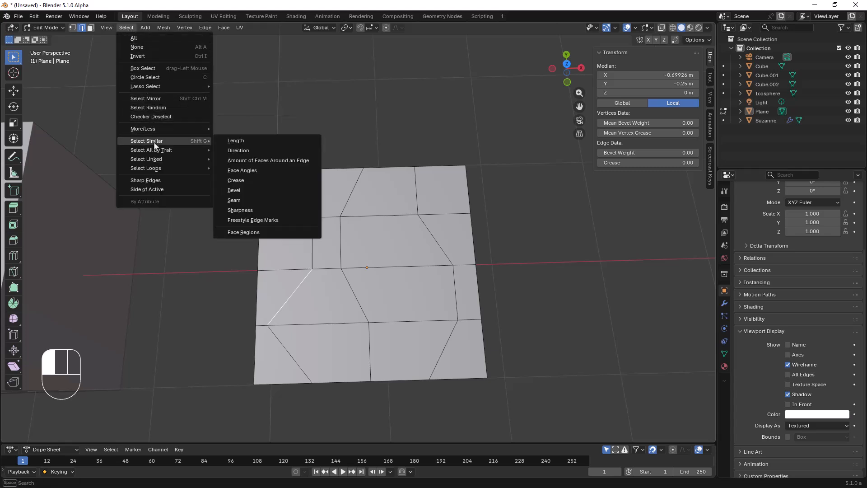
left_click(242, 150)
left_click(294, 289)
scroll(355, 264, "down", 2)
scroll(355, 264, "up", 3)
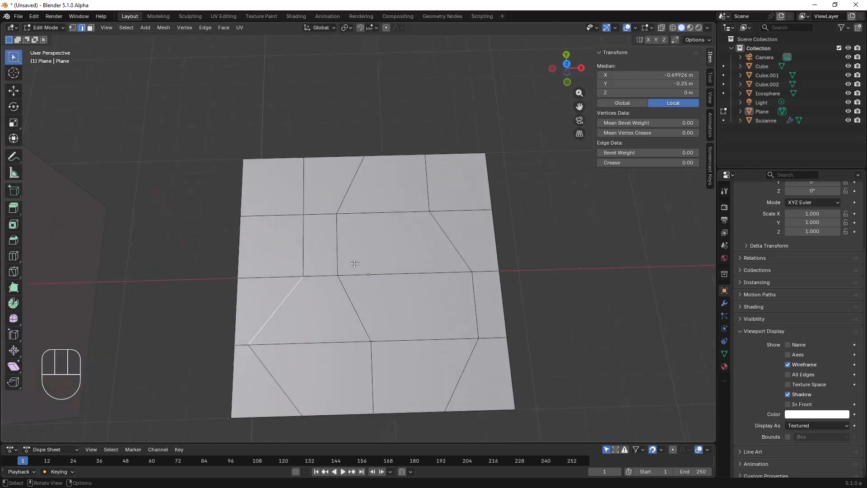
Step: Review the Select Similar and Select Loops options and the Language settings in the Interface preferences
left_click(128, 28)
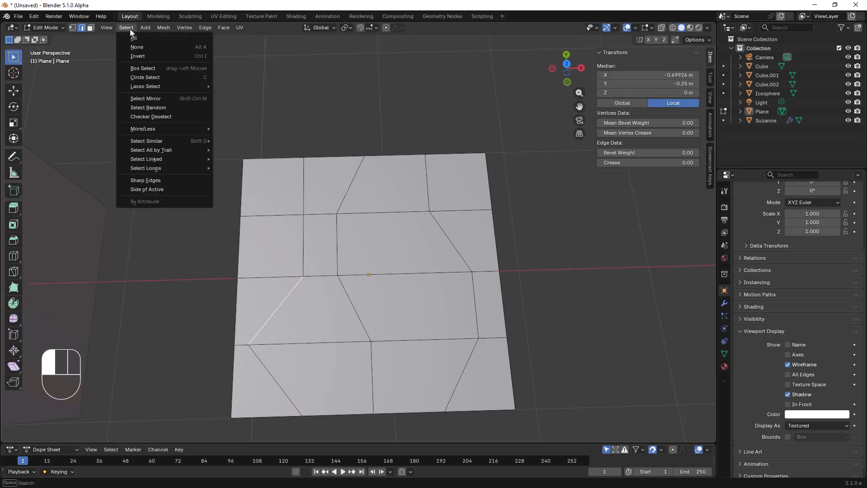
mouse_move(165, 142)
left_click(36, 16)
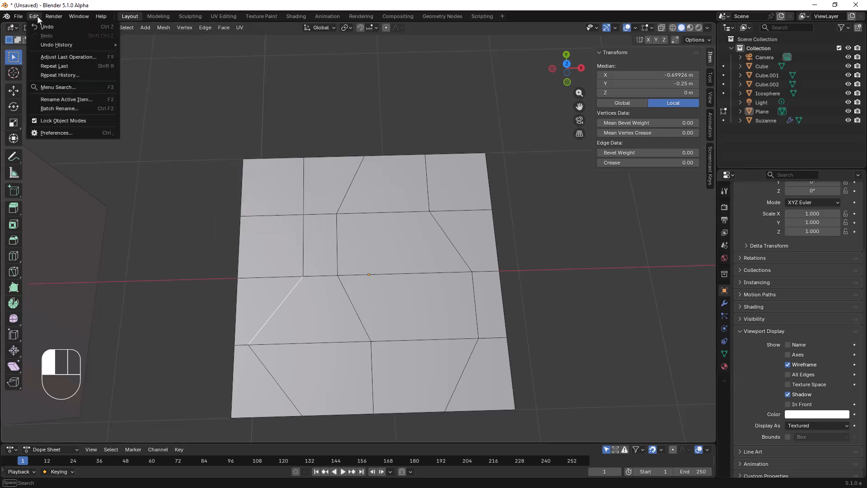
left_click(63, 132)
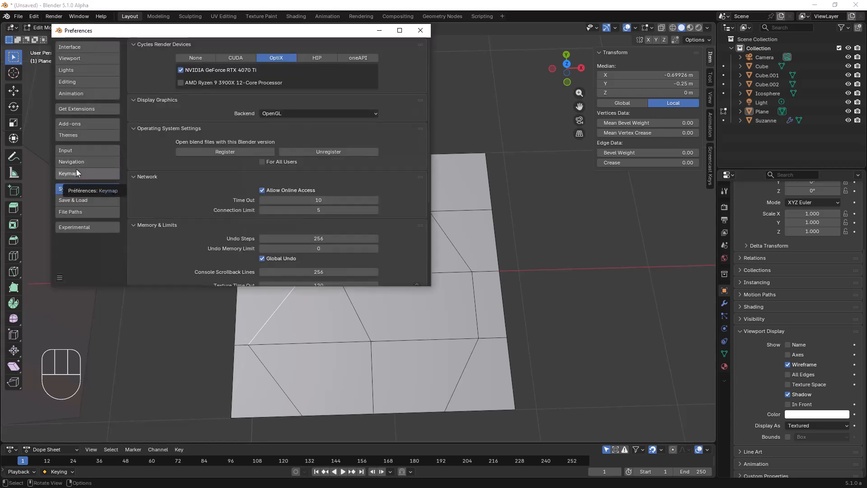
left_click(77, 45)
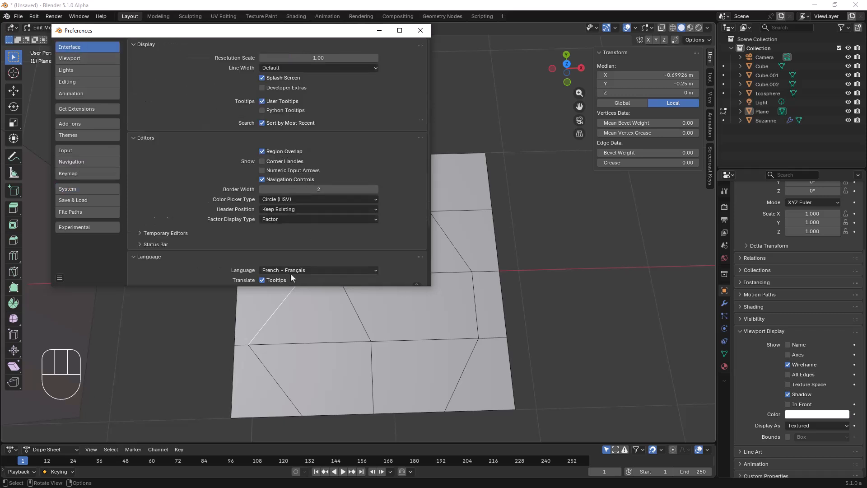
scroll(280, 253, "down", 4)
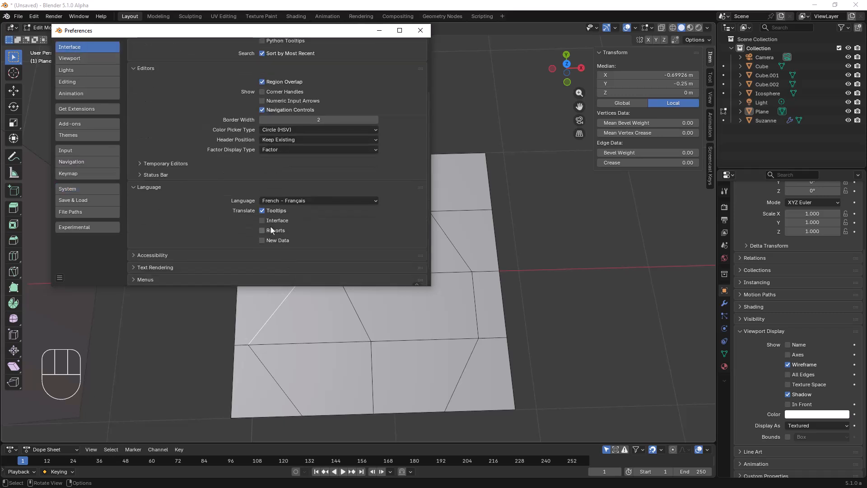
left_click(420, 32)
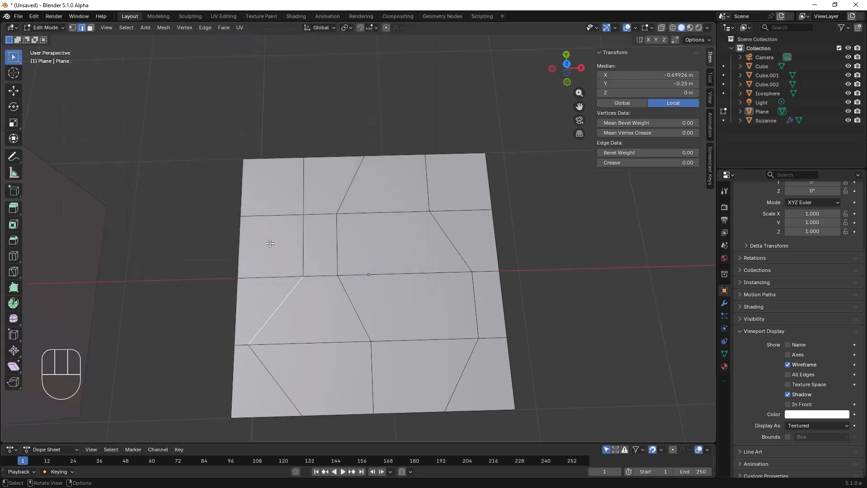
left_click(125, 27)
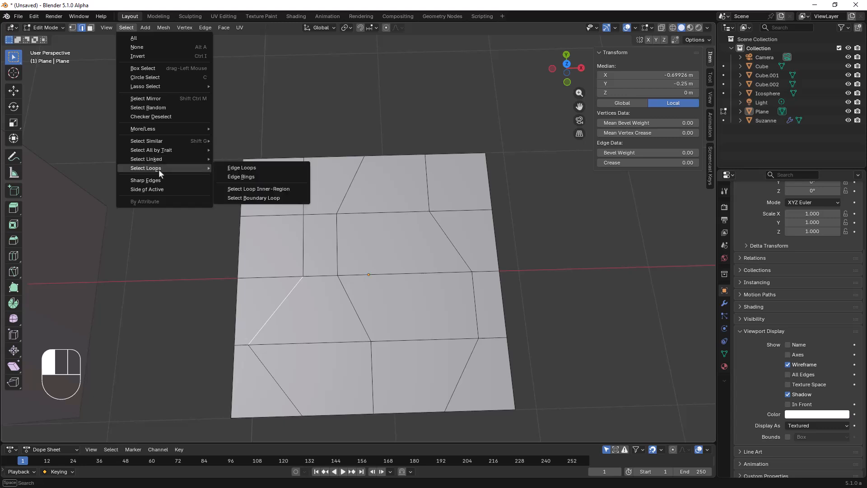
left_click(302, 142)
Step: Leave the Plane's Edit Mode and open the subdivided Cube.002 in Edit Mode
scroll(322, 153, "down", 7)
middle_click_drag(335, 212, 498, 184, "shift")
scroll(456, 204, "up", 4)
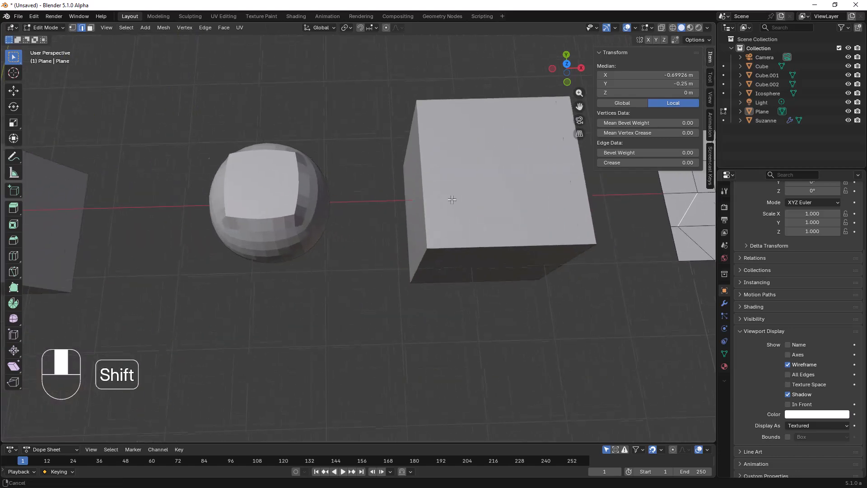
middle_click_drag(458, 203, 339, 218, "shift")
key("Tab")
scroll(366, 209, "up", 4)
left_click(376, 239)
key("Tab")
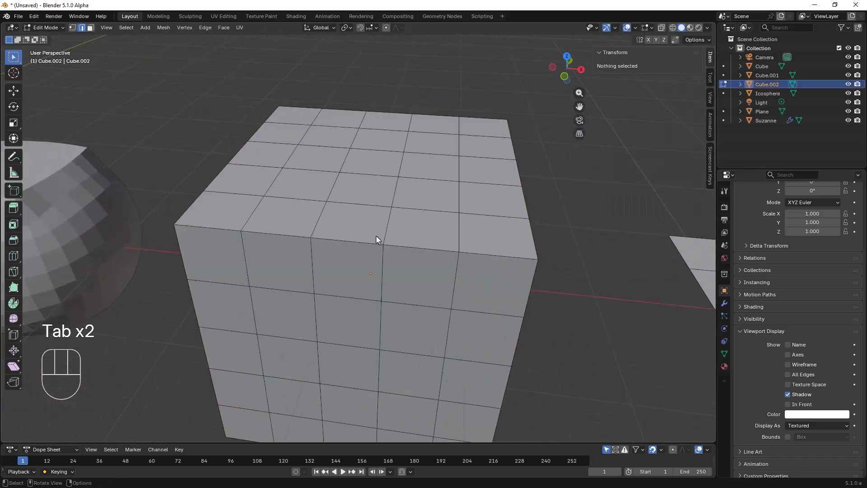
Step: In face selection, select the middle face loop across Cube.002's top and front, then grow and shrink the selection by one step
middle_click_drag(375, 239, 291, 205, "shift")
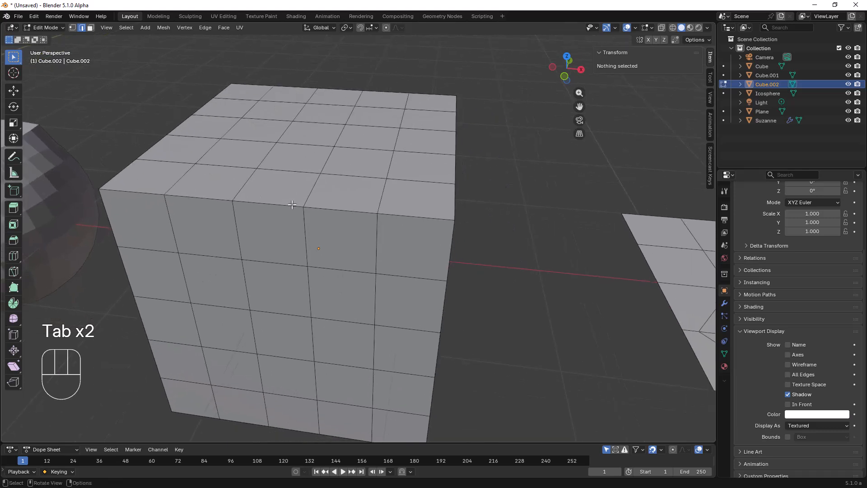
key("3")
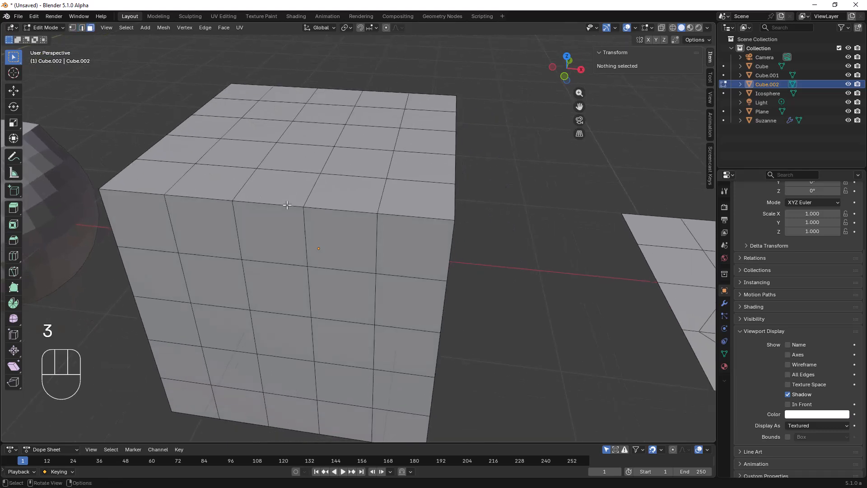
left_click(287, 205, "alt")
scroll(292, 203, "down", 3)
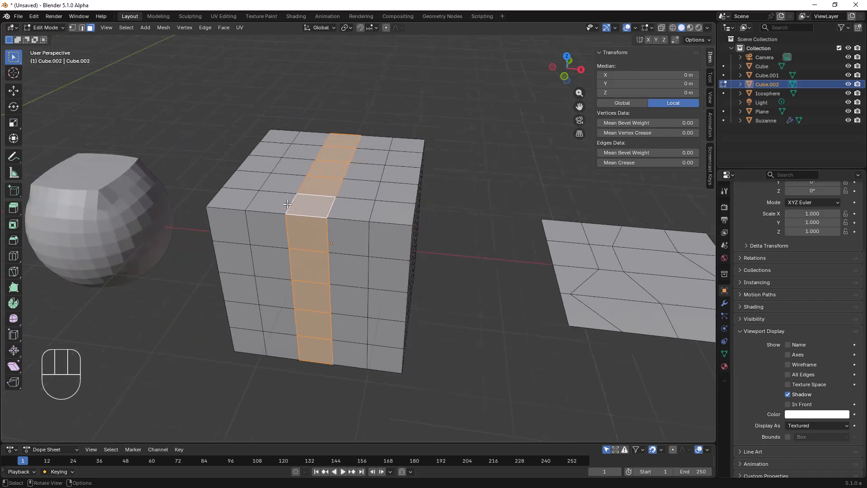
key("ctrl+KP_Add")
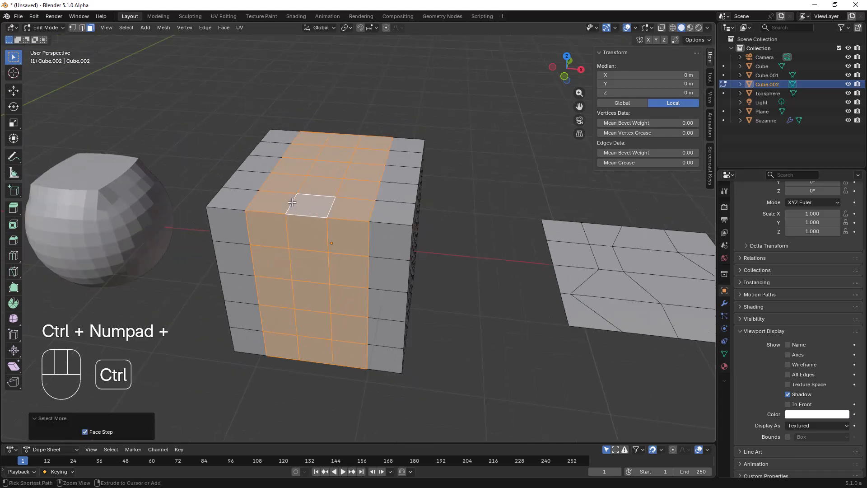
key("ctrl+KP_Subtract")
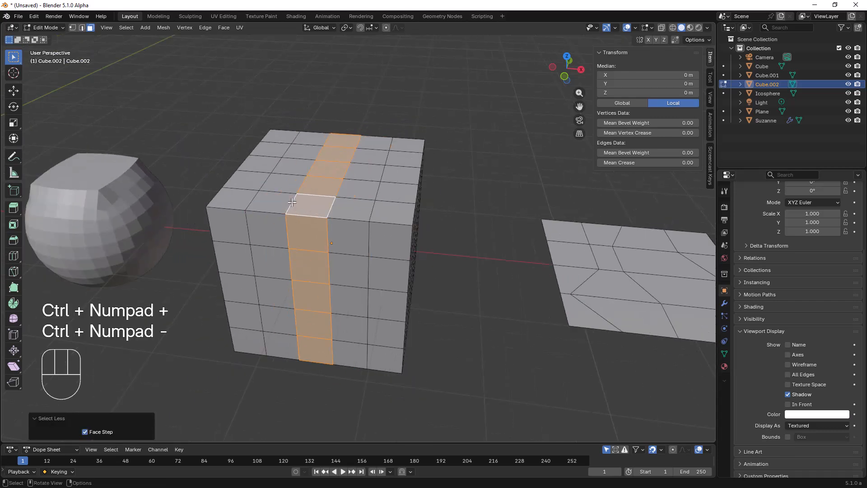
Step: In edge selection, clear the selection, pick the middle edge along Cube.002's top front border, and select its edge ring
left_click(233, 208, "alt+shift")
middle_click_drag(276, 199, 364, 162)
key("2")
key("a")
scroll(309, 168, "up", 1)
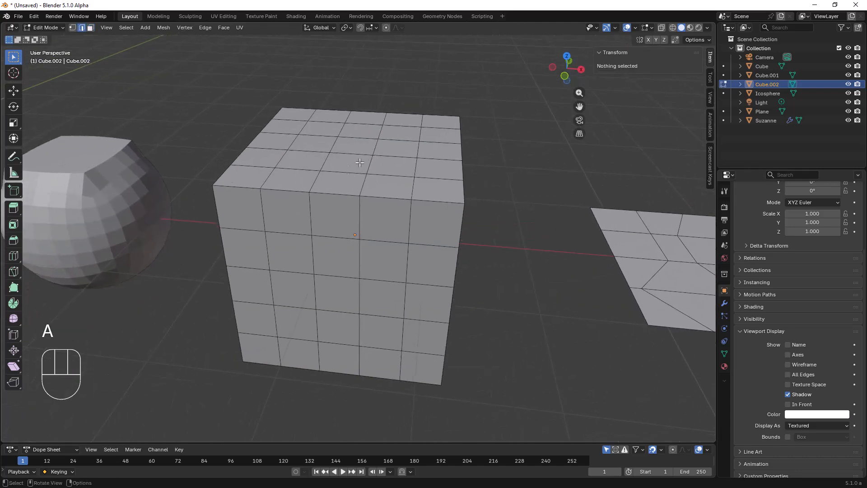
left_click(336, 196)
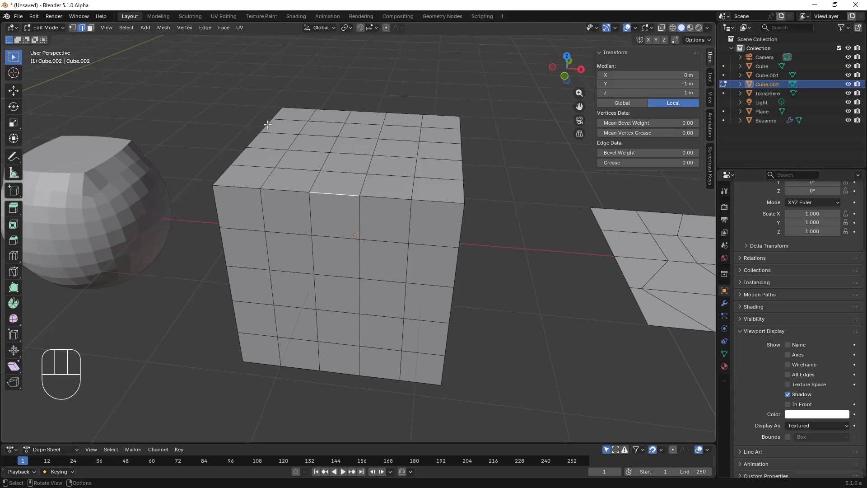
left_click(127, 27)
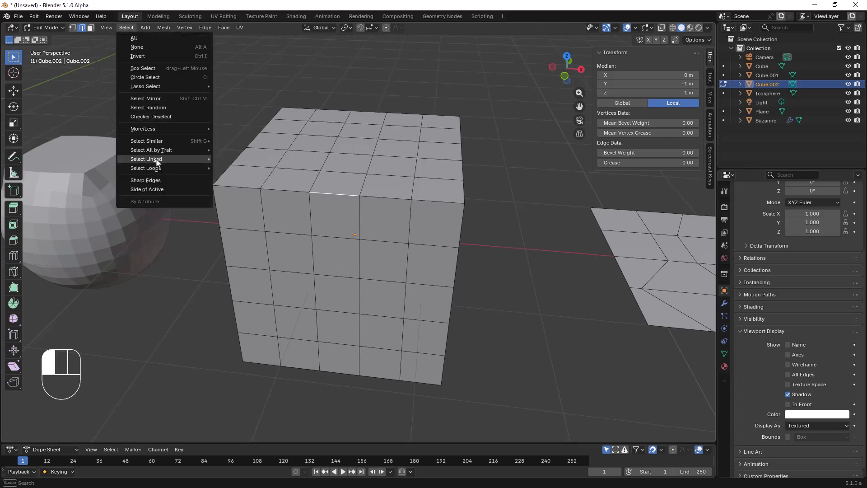
mouse_move(159, 167)
left_click(240, 176)
mouse_move(325, 149)
middle_mouse_down()
mouse_move(379, 139)
mouse_move(395, 126)
mouse_move(338, 95)
mouse_move(318, 144)
middle_mouse_up()
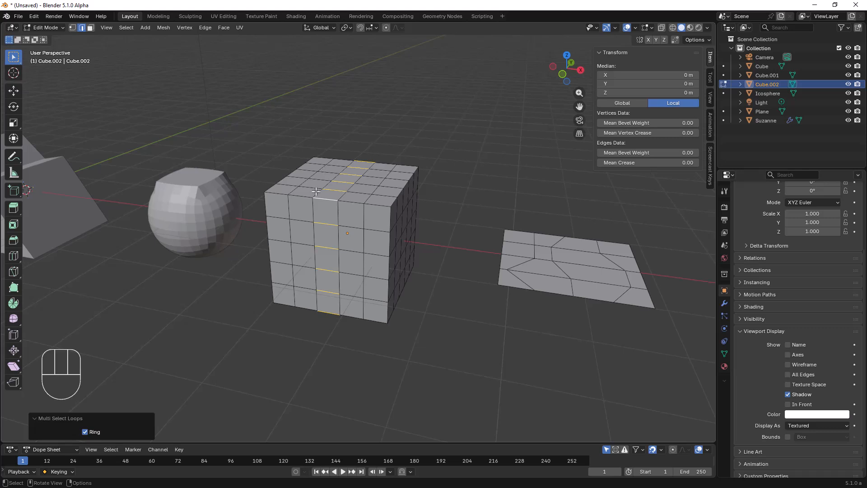
Step: Try Select Side of Active on the edge ring and clear the selection
left_click(128, 27)
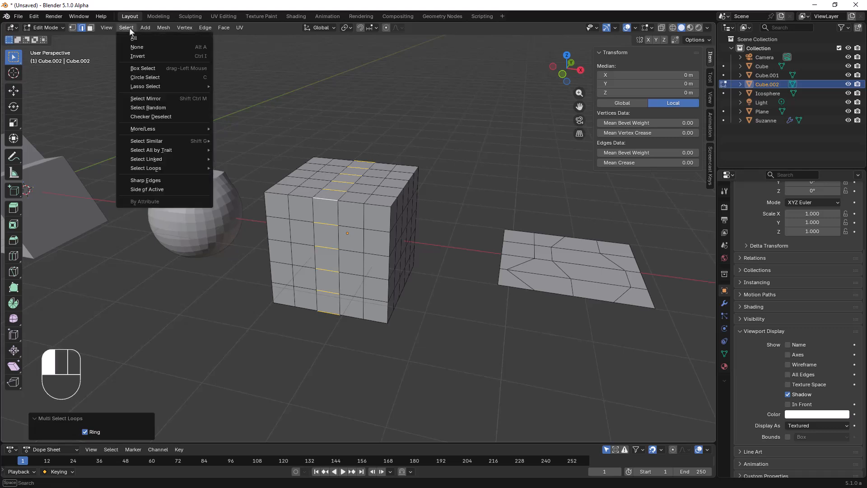
left_click(155, 189)
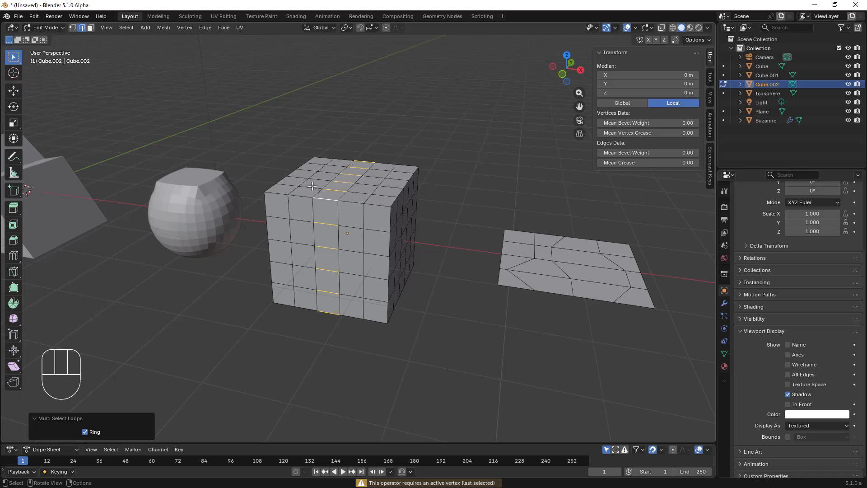
key("alt+a")
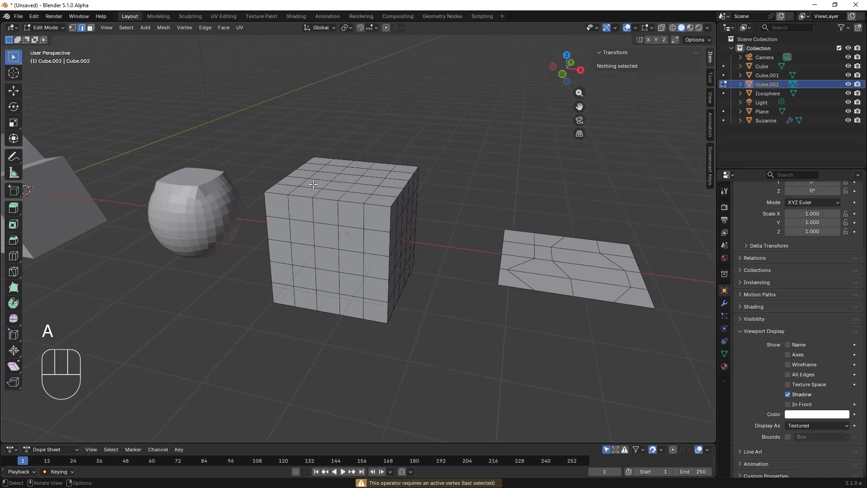
Step: Switch to face selection and review the More/Less and Select Similar options available for faces
left_click(90, 27)
middle_click_drag(356, 165, 301, 149, "shift")
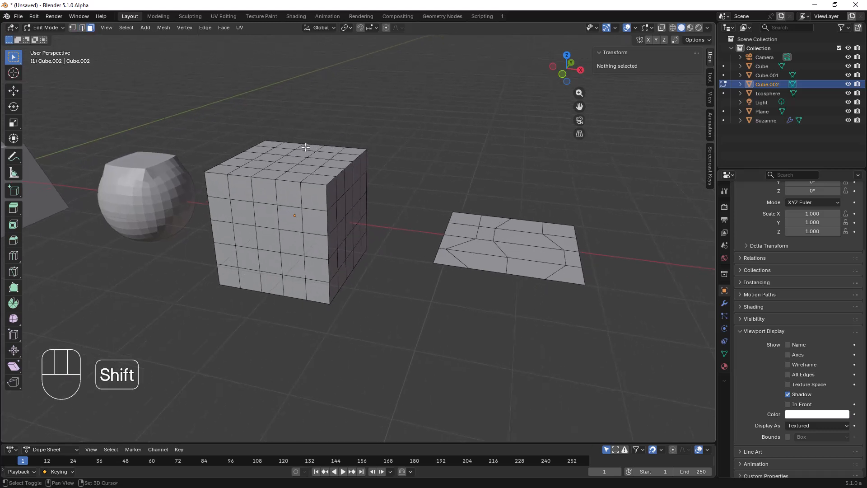
left_click(132, 28)
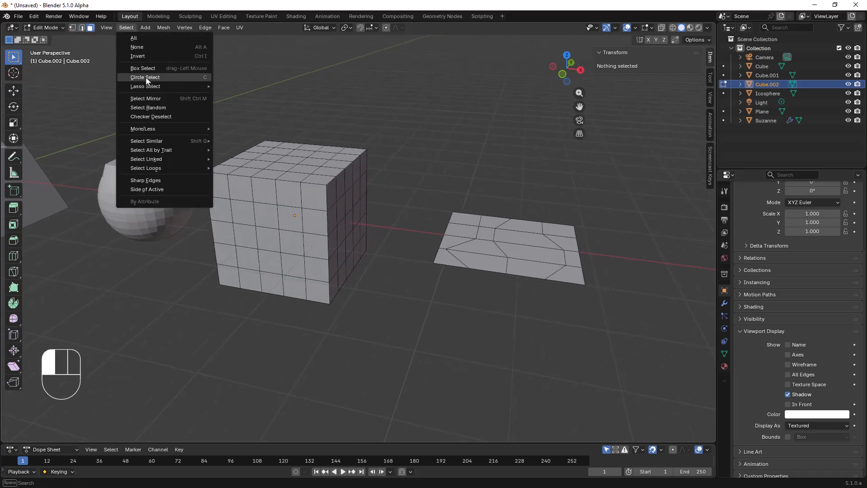
mouse_move(154, 128)
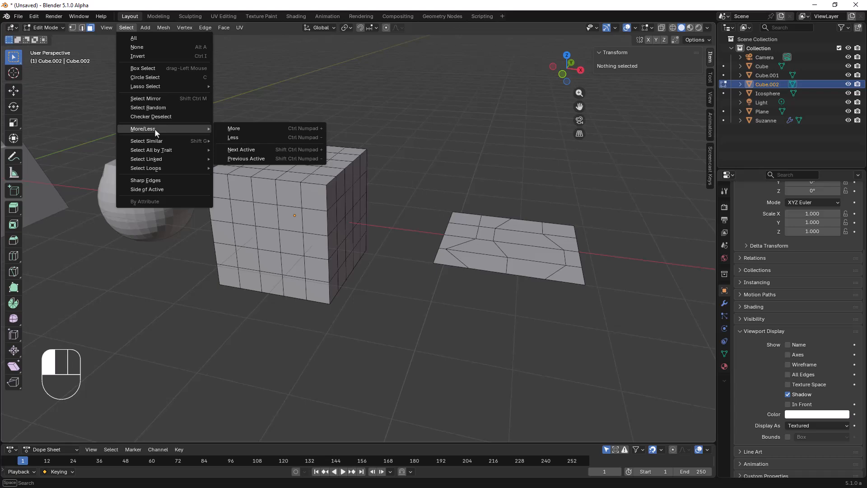
mouse_move(155, 139)
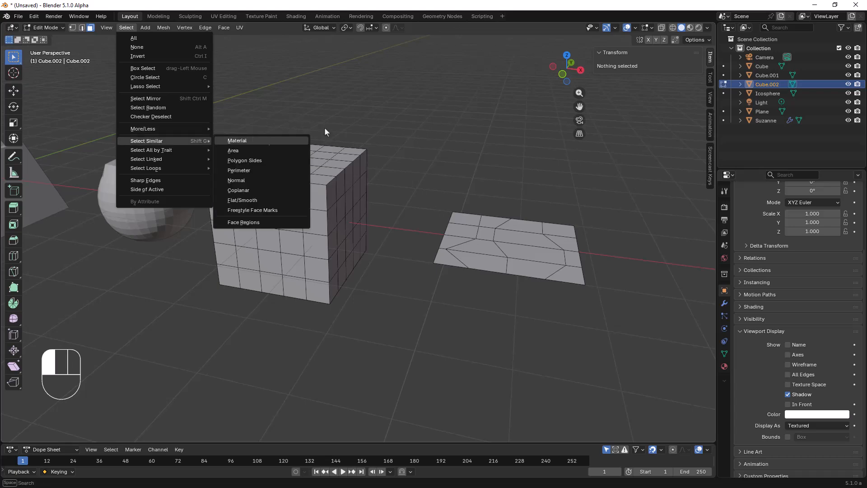
scroll(370, 131, "down", 5)
middle_click_drag(371, 176, 389, 185)
middle_click_drag(367, 221, 480, 202, "shift")
key("Tab")
middle_click_drag(326, 223, 360, 193, "shift")
scroll(376, 212, "up", 4)
scroll(362, 209, "up", 2)
key("Tab")
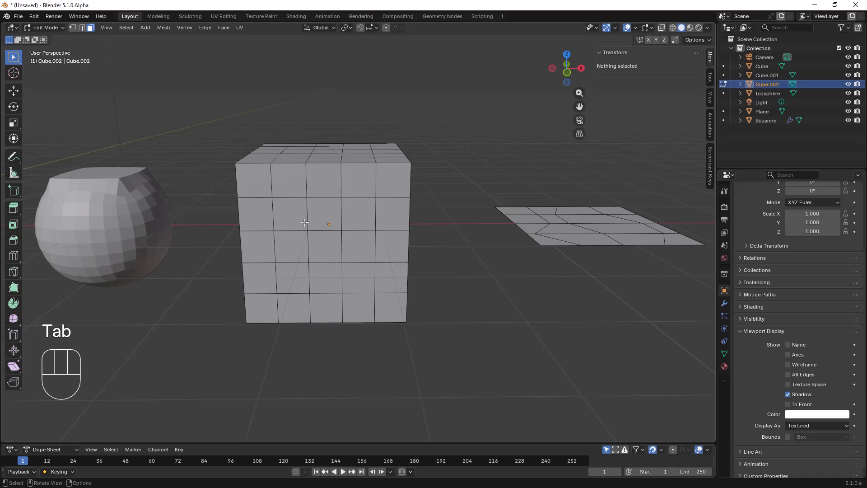
Step: Leave Edit Mode and give Cube.002 a new material with the red base color #E70043FF
key("Tab")
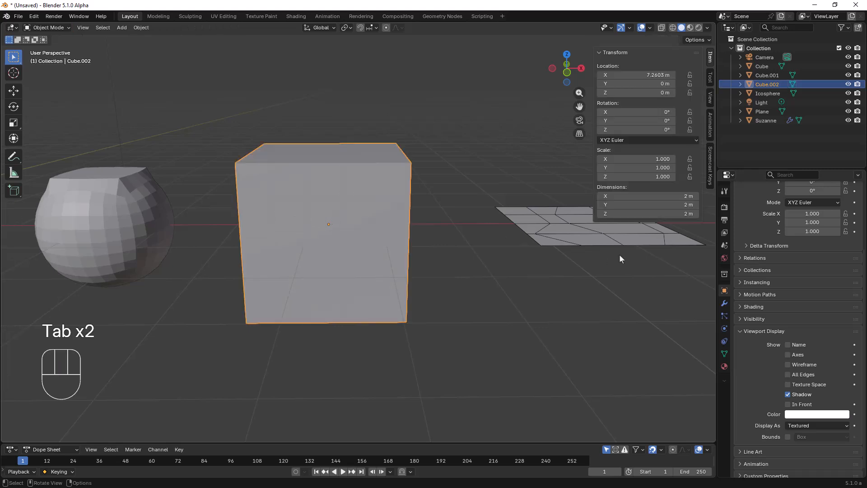
left_click(724, 366)
left_click(790, 244)
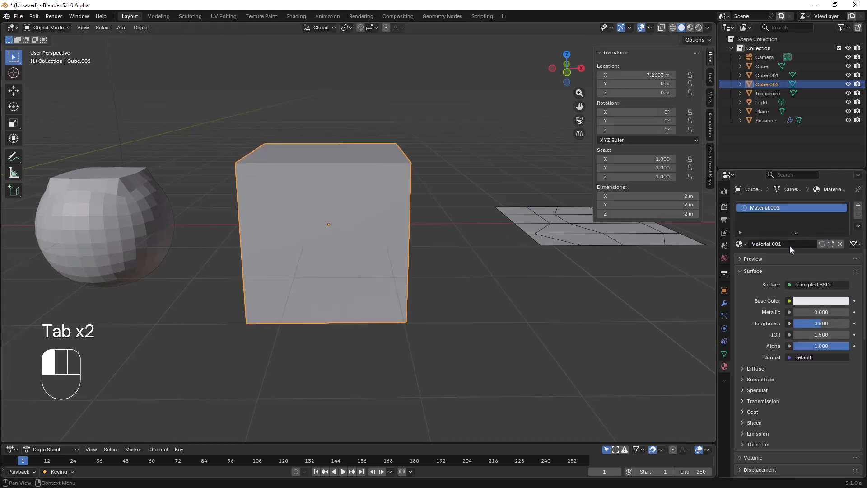
left_click(805, 301)
left_click_drag(797, 213, 810, 212)
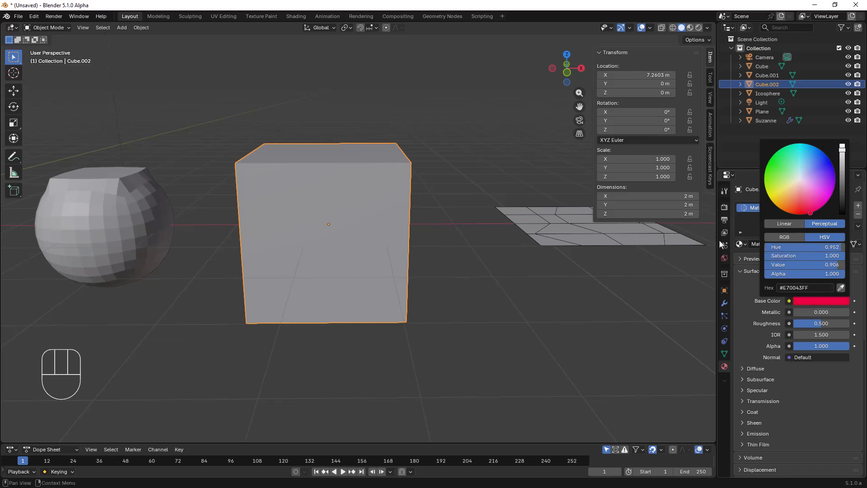
Step: Add a second material slot to Cube.002 with a new material and set its base color to blue
left_click(858, 206)
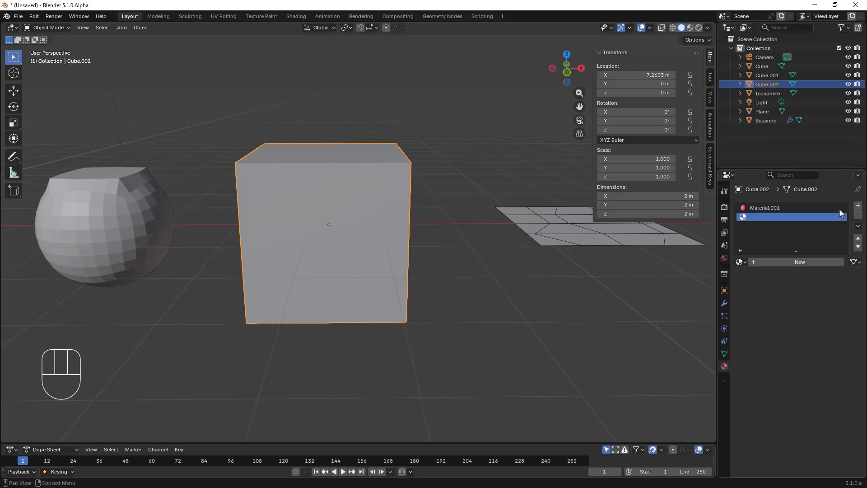
left_click(785, 262)
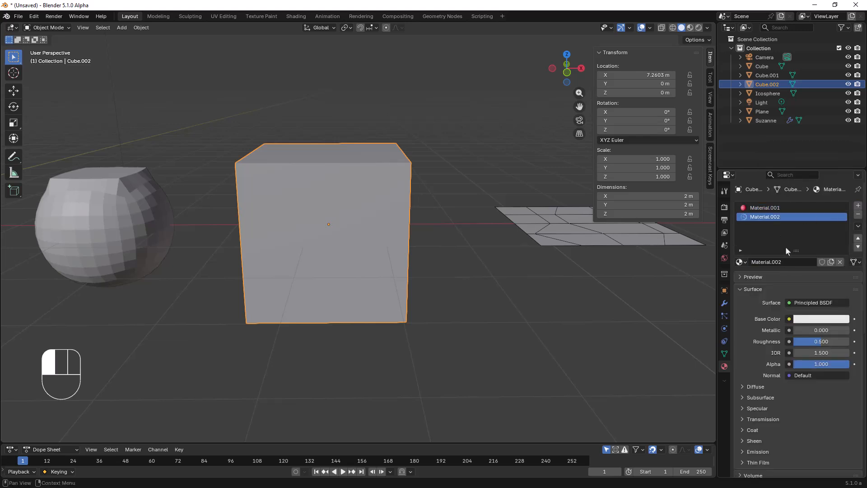
left_click(807, 321)
left_click_drag(806, 200, 817, 166)
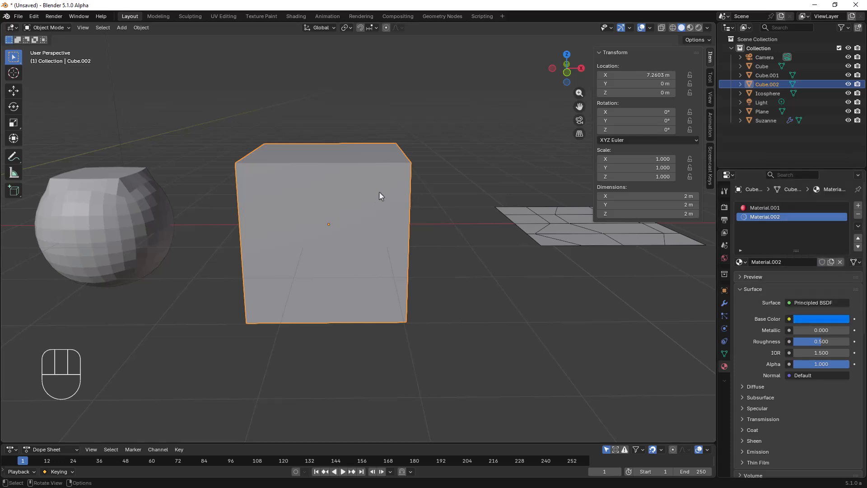
Step: In Edit Mode with Material Preview shading, assign the blue material to the central 3×3 faces on Cube.002's front and right sides
key("Tab")
left_click(689, 28)
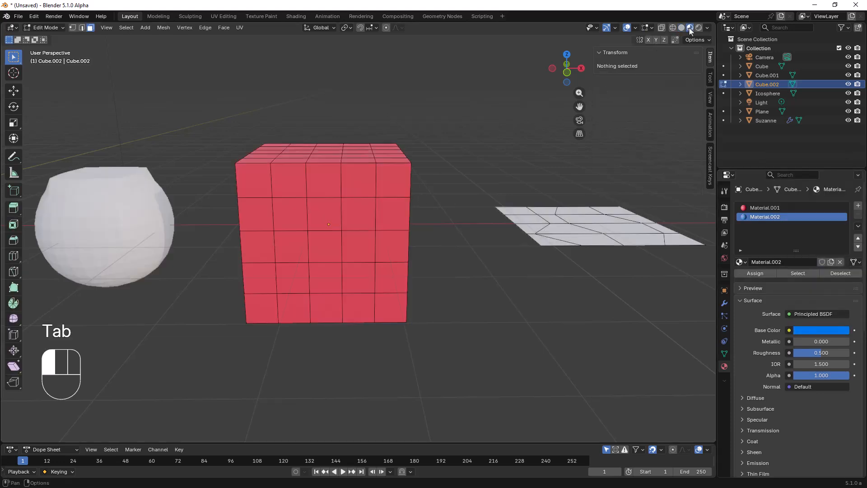
middle_click_drag(336, 199, 329, 177)
left_click_drag(285, 216, 357, 279)
middle_click_drag(396, 270, 306, 267)
left_click_drag(483, 216, 552, 306, "shift")
middle_click_drag(553, 307, 723, 291)
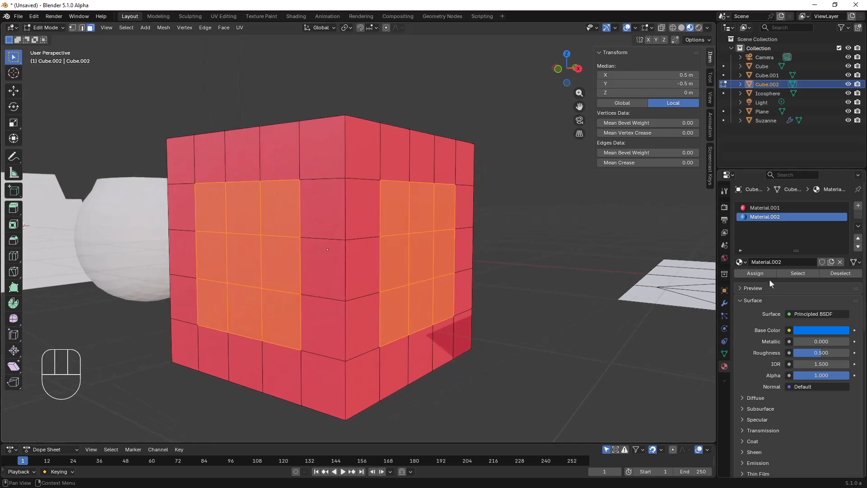
left_click(764, 273)
Step: Select the upper-right blue face on Cube.002's front side and apply Select Similar by Material
middle_click_drag(432, 244, 453, 243)
middle_click_drag(359, 232, 485, 226, "shift")
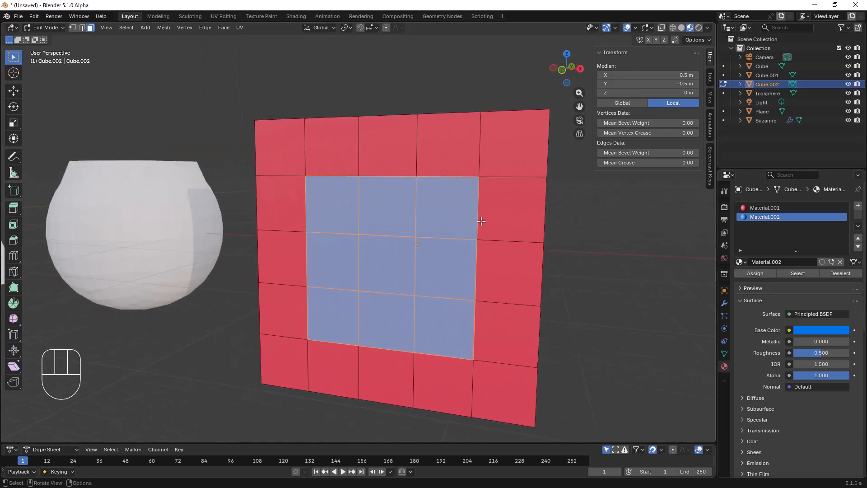
key("Tab")
key("Tab")
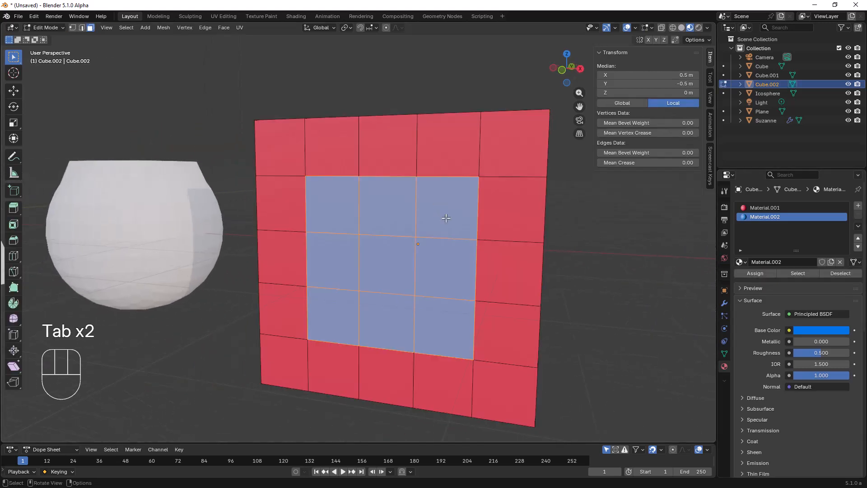
key("3")
left_click(446, 218)
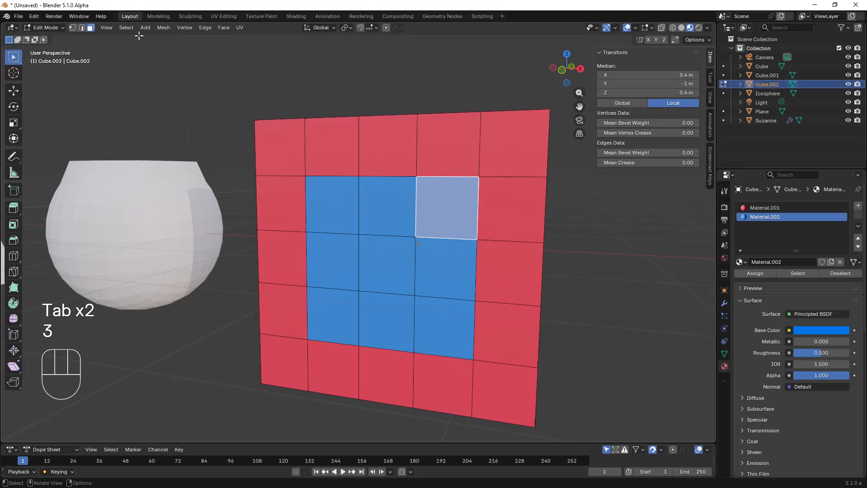
left_click(126, 27)
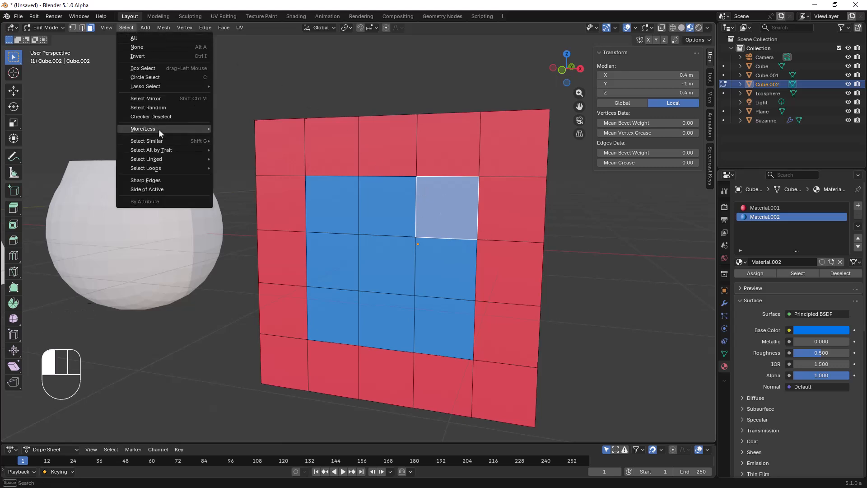
mouse_move(163, 140)
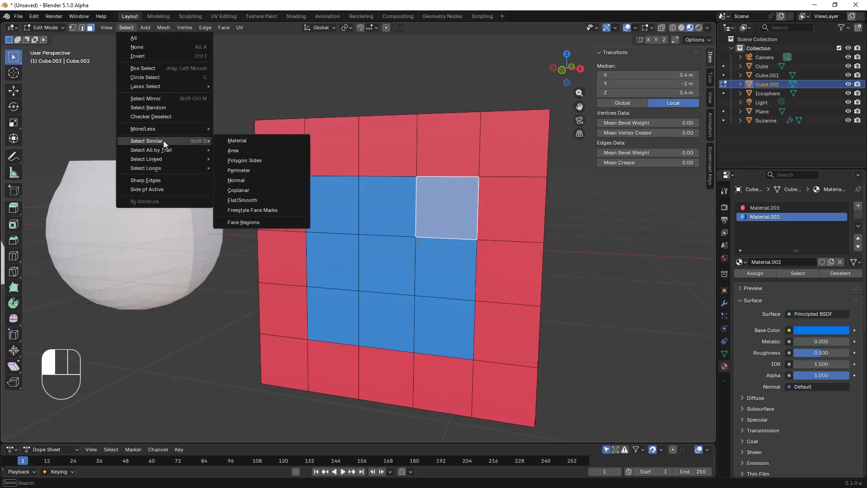
left_click(244, 142)
Step: Switch the viewport to wireframe shading, clear the selection, and review the Select Similar options
mouse_move(381, 161)
middle_mouse_down()
mouse_move(284, 190)
mouse_move(380, 194)
mouse_move(397, 181)
mouse_move(441, 215)
middle_mouse_up()
key("z")
key("alt+a")
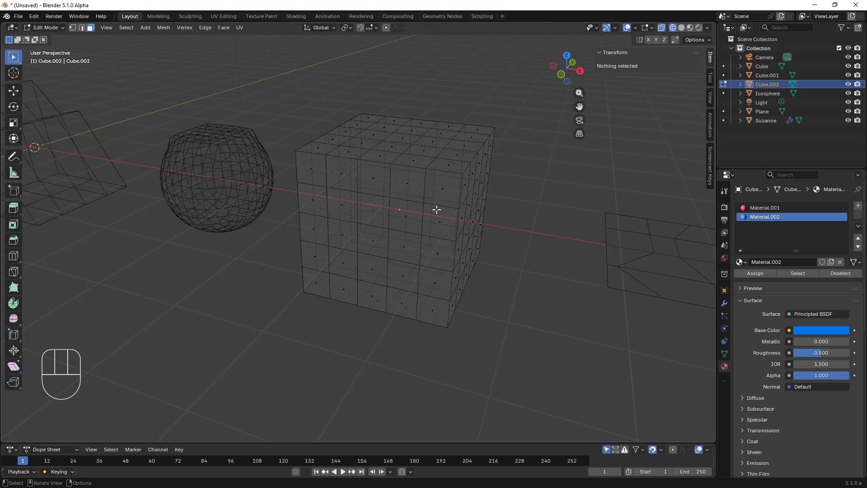
scroll(429, 176, "down", 2)
middle_click_drag(429, 176, 365, 194, "shift")
scroll(365, 208, "up", 1)
left_click(127, 27)
mouse_move(147, 141)
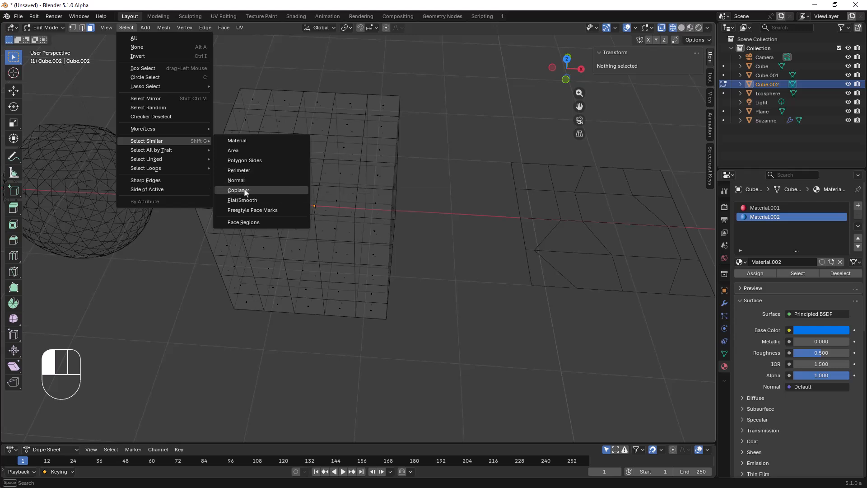
left_click(349, 182)
Step: Select the center face of Cube.002's top and raise it about 0.08 m along Z
middle_click_drag(304, 161, 310, 123)
left_click(283, 127)
key("g")
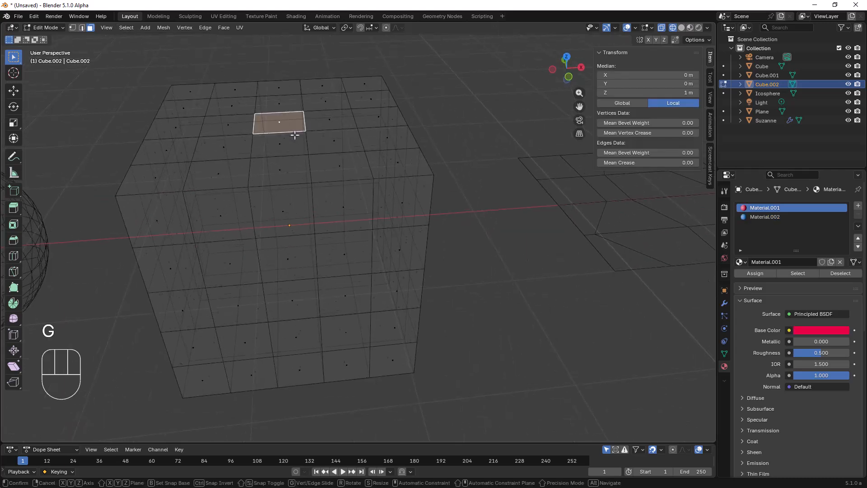
key("z")
left_click(296, 125)
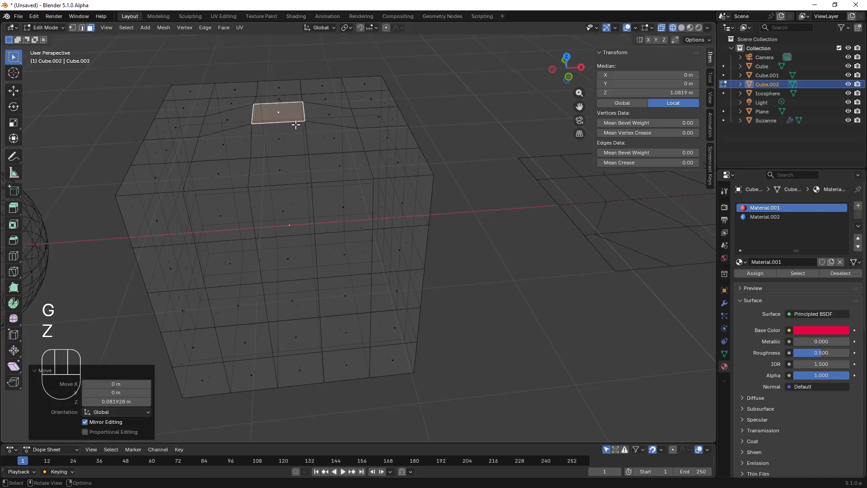
Step: Select the middle face of the top's front row and apply Select Similar by Coplanar with Compare set to Equal
left_click(284, 163)
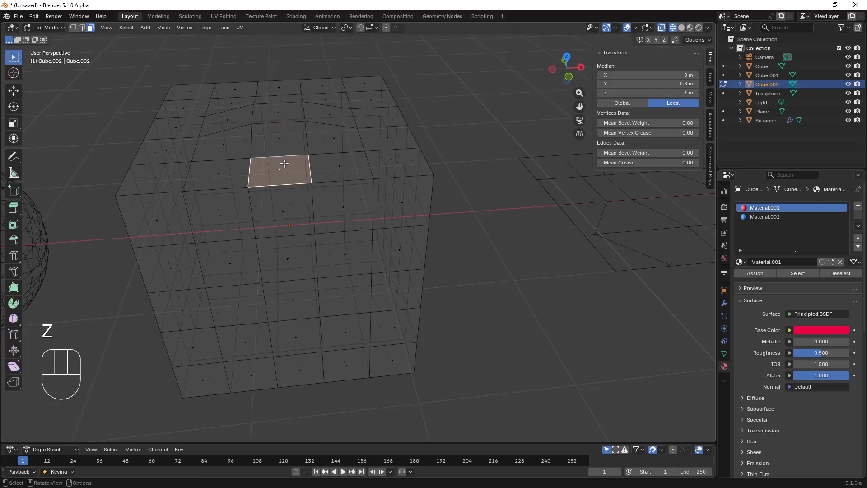
left_click(127, 28)
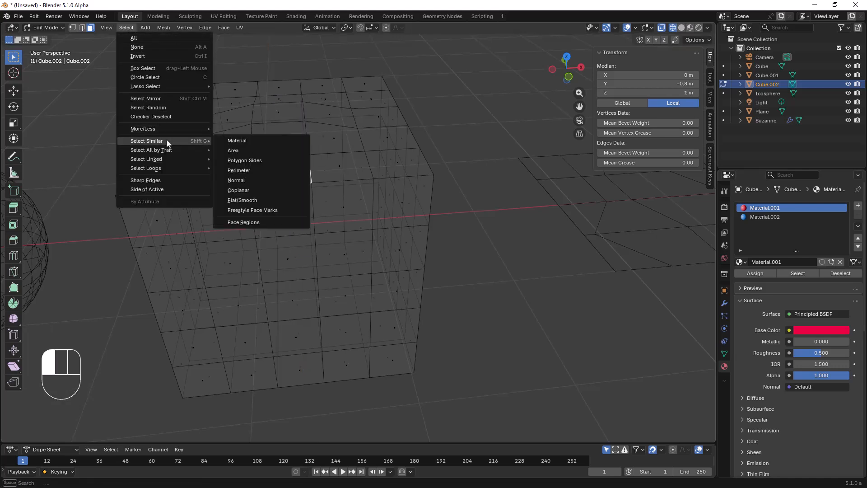
left_click(242, 190)
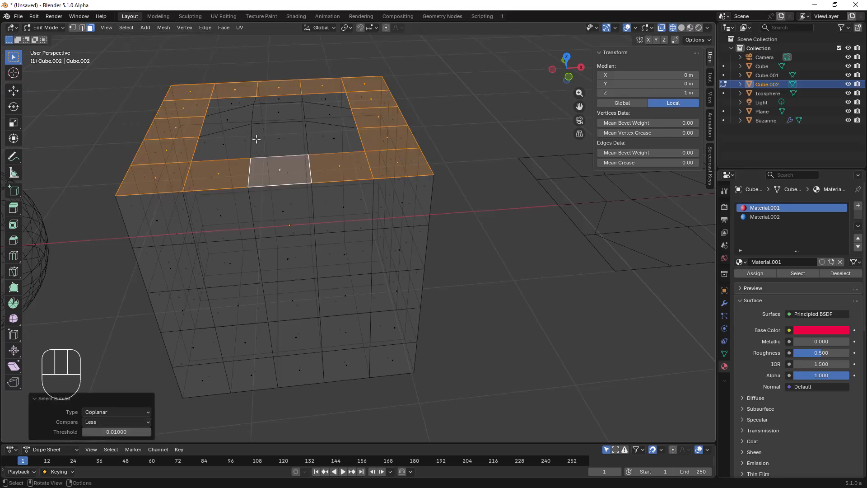
middle_click_drag(280, 172, 300, 135)
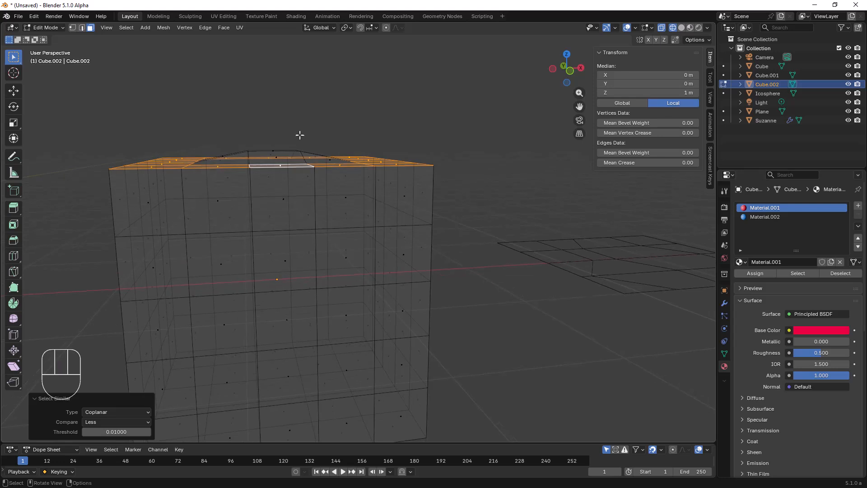
left_click(96, 421)
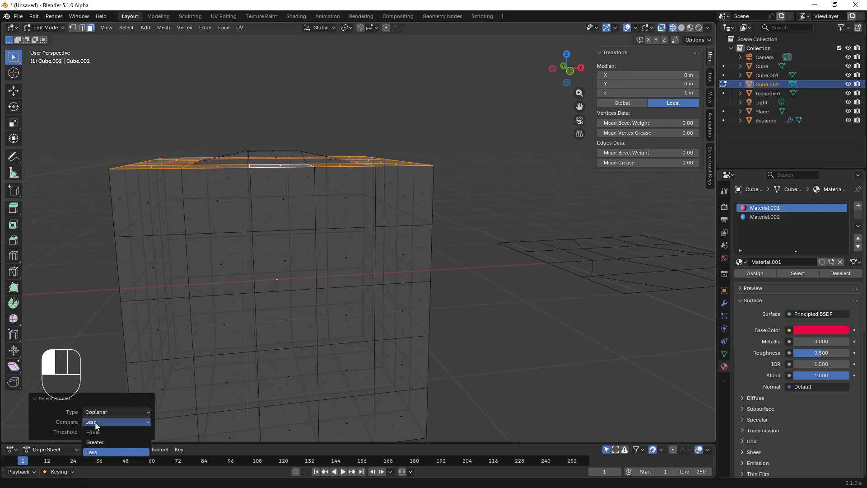
left_click(95, 431)
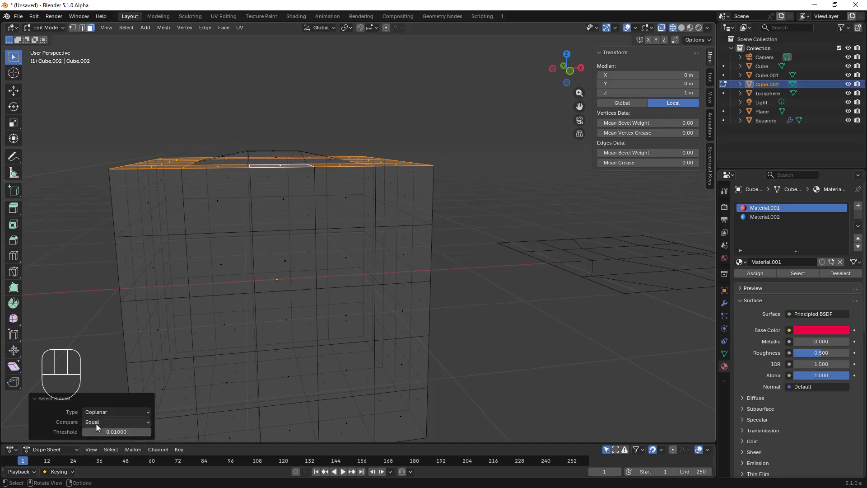
Step: Examine the Compare choices and Threshold setting for the Coplanar Select Similar operation, leaving Compare at Equal
left_click(97, 422)
left_click(95, 441)
left_click(97, 422)
left_click(99, 431)
middle_click_drag(269, 193, 265, 194)
key("Tab")
middle_click_drag(292, 102, 322, 115, "shift")
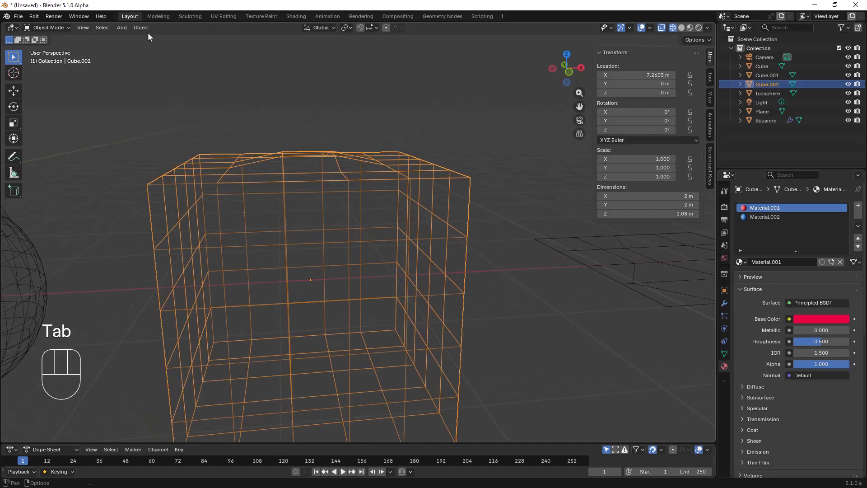
Step: Review the remaining Edit Mode selection commands for Cube.002, including Select All by Trait, Select Linked, Select Loops and Side of Active
key("Tab")
left_click(126, 27)
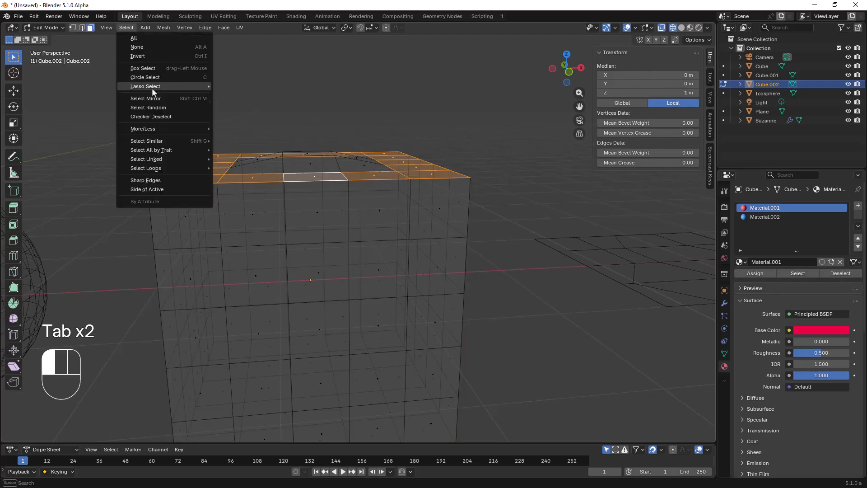
mouse_move(161, 142)
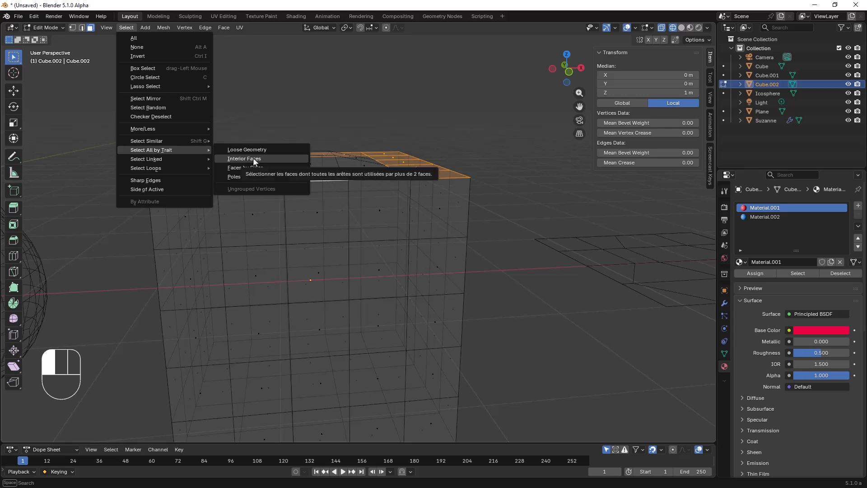
mouse_move(160, 161)
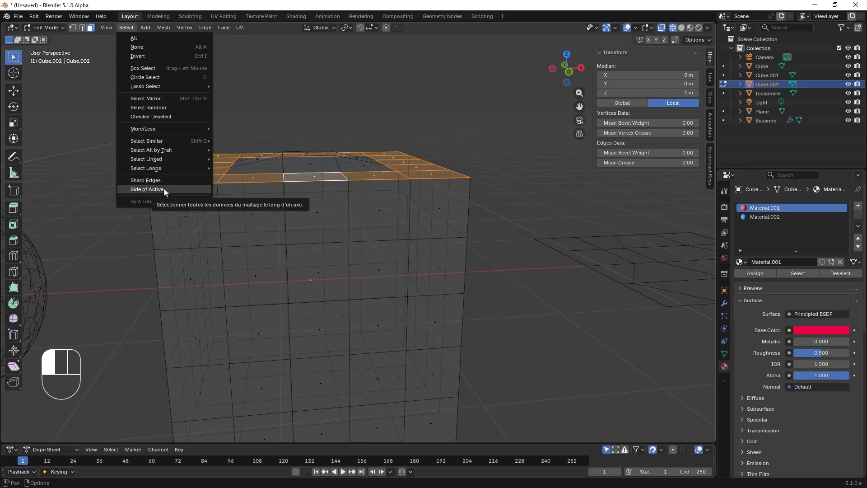
scroll(395, 133, "down", 1)
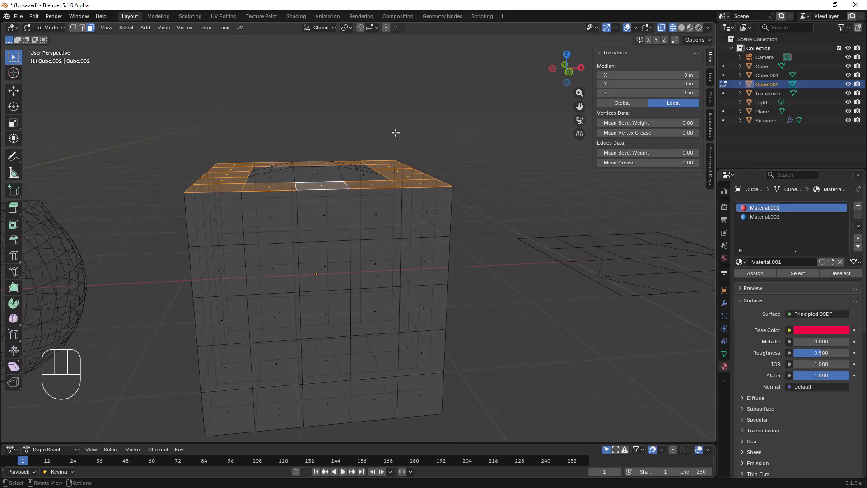
scroll(396, 133, "down", 3)
key("Tab")
scroll(381, 147, "down", 2)
scroll(381, 147, "up", 1)
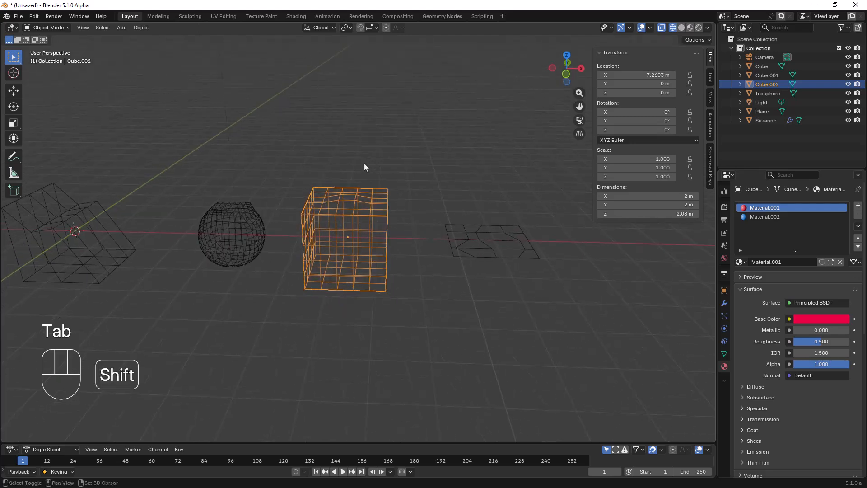
Step: Add a Sphere light probe to the scene
middle_click_drag(368, 162, 327, 202, "shift")
key("shift+a")
mouse_move(324, 203)
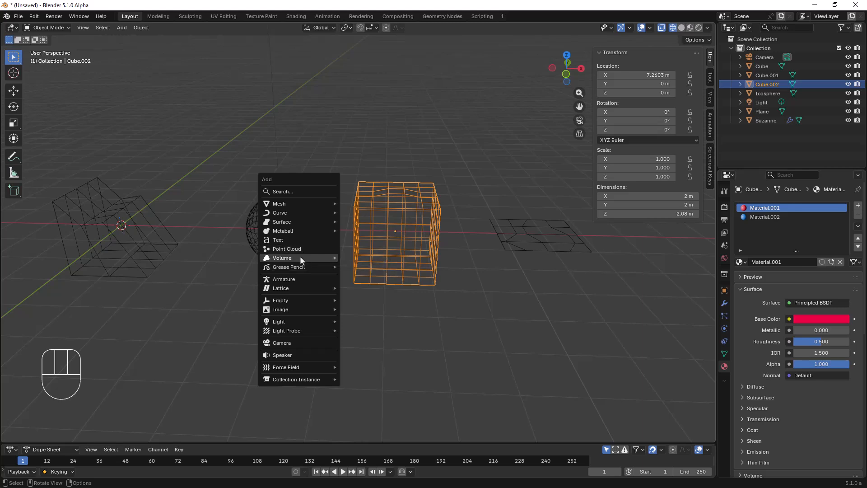
mouse_move(291, 332)
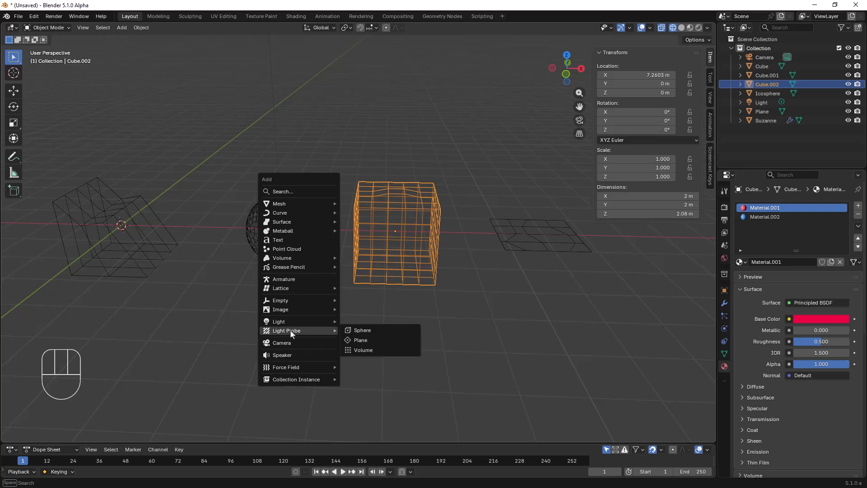
mouse_move(288, 288)
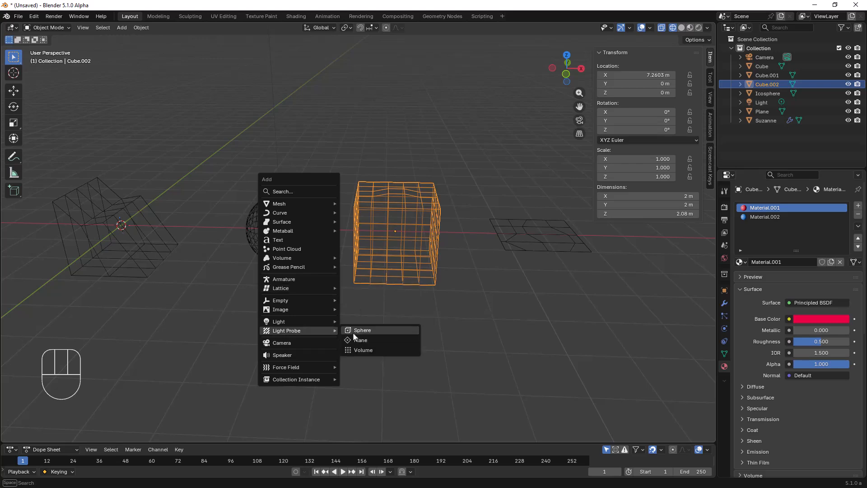
left_click(354, 331)
Step: Add a cube and move it about 15.88 m along X, beyond the plane at the end of the row
scroll(356, 327, "down", 4)
middle_click_drag(385, 278, 180, 276, "shift")
middle_click_drag(356, 252, 325, 260, "shift")
key("shift+a")
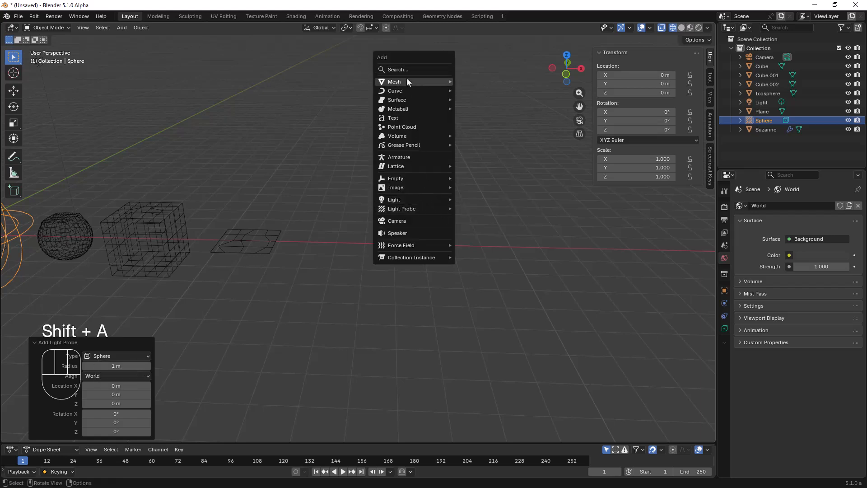
mouse_move(440, 83)
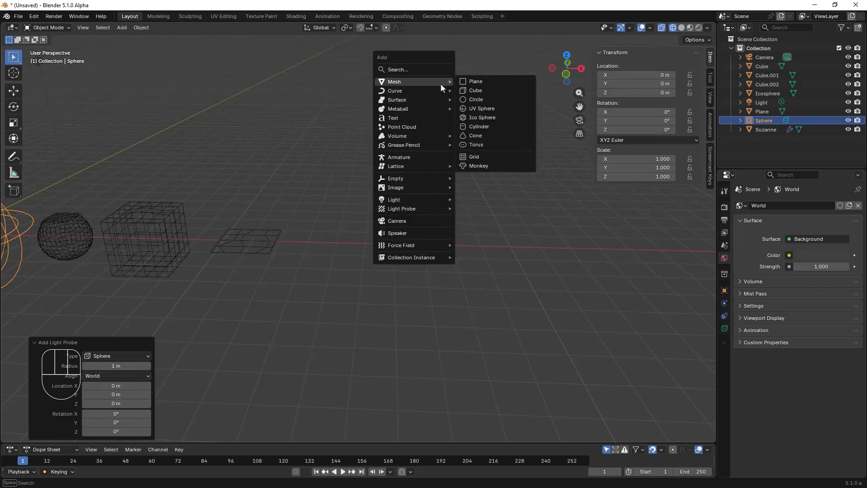
left_click(478, 91)
key("g")
key("x")
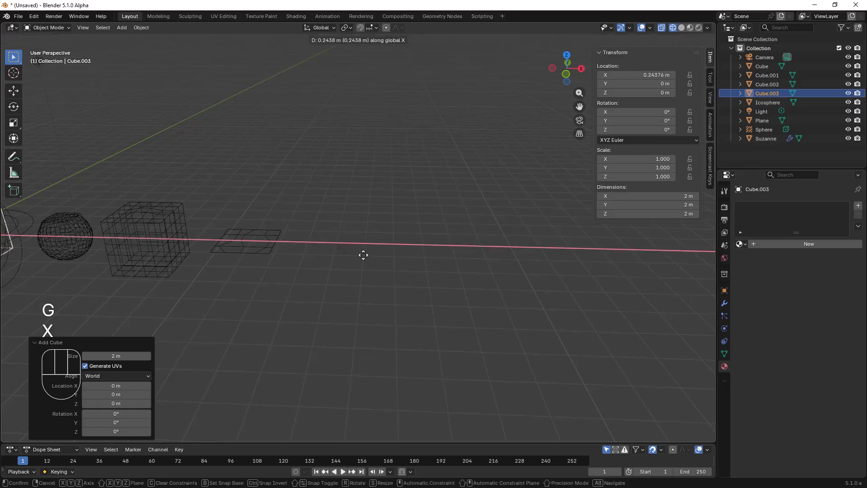
left_click(57, 251)
scroll(437, 232, "up", 6)
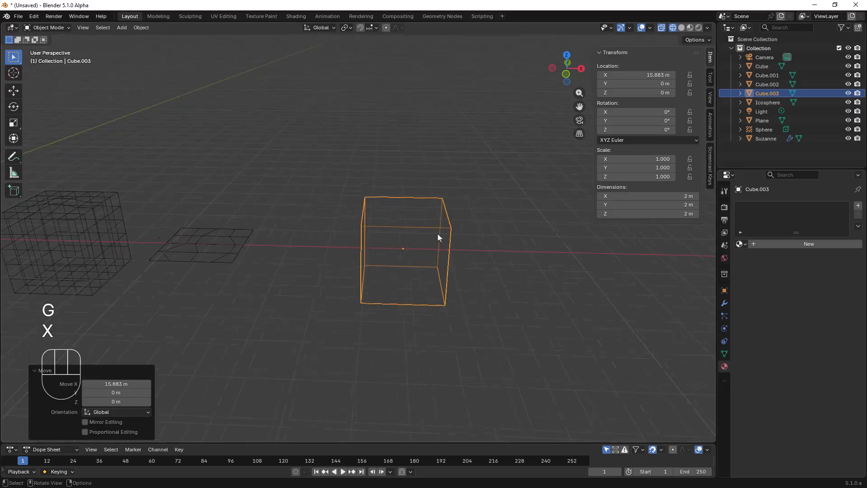
middle_click_drag(454, 234, 351, 212, "shift")
key("shift+a")
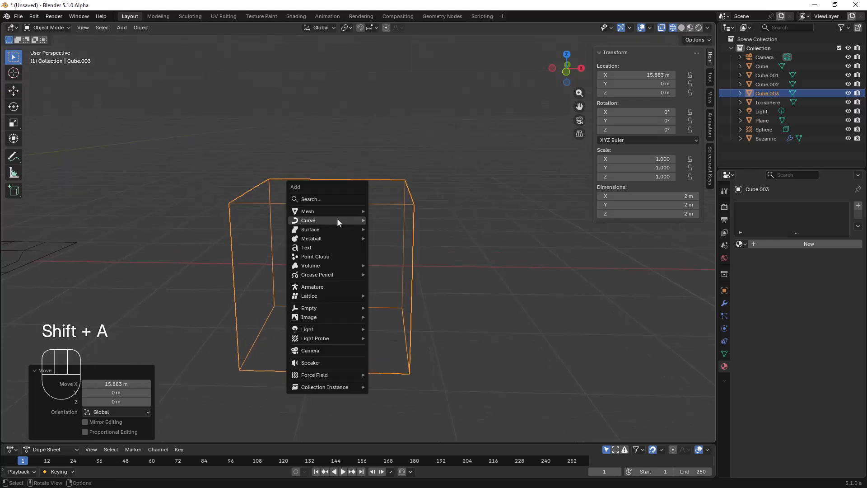
mouse_move(314, 298)
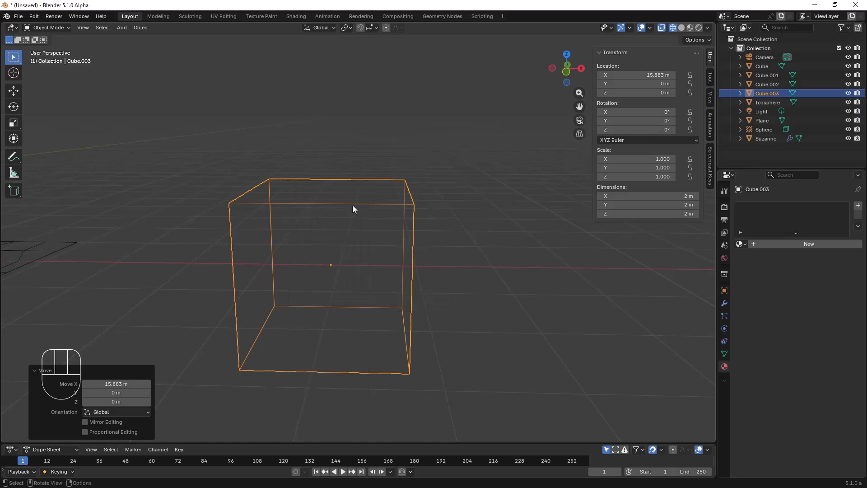
right_click(352, 204)
left_click(423, 194)
left_click(410, 208)
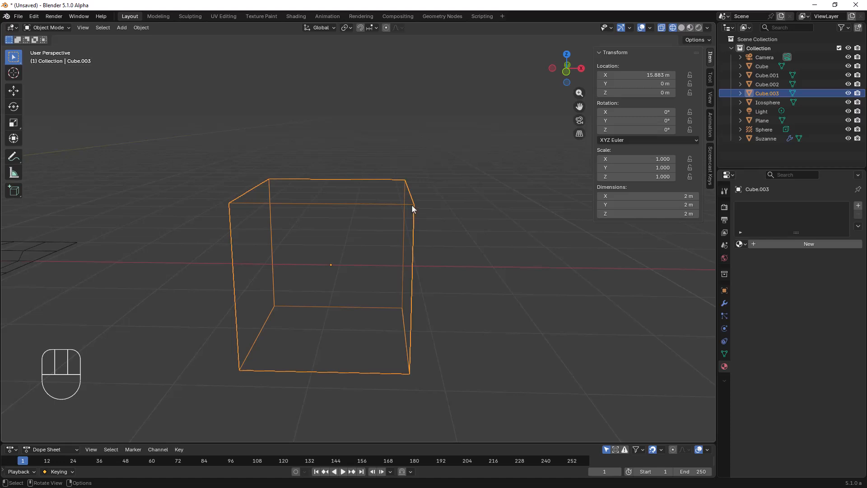
Step: Add a fitted lattice around the new cube with Lattice Deform Selected
key("shift+a")
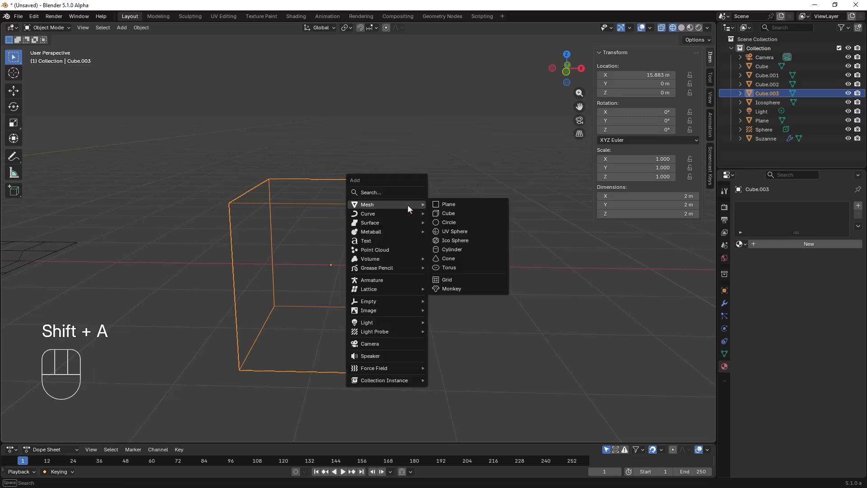
mouse_move(379, 288)
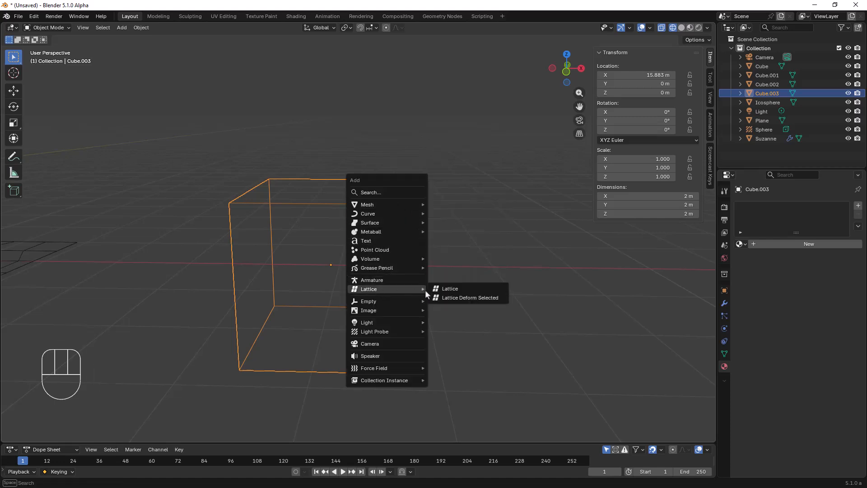
left_click(467, 298)
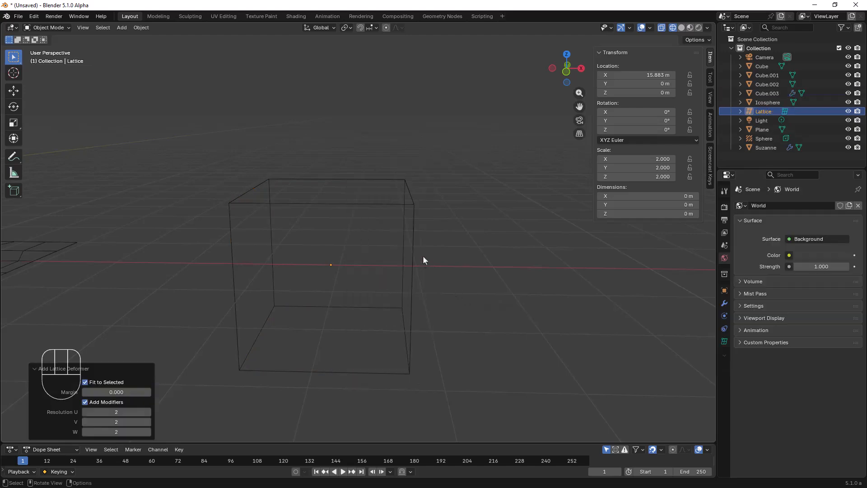
scroll(416, 249, "down", 3)
scroll(408, 246, "up", 5)
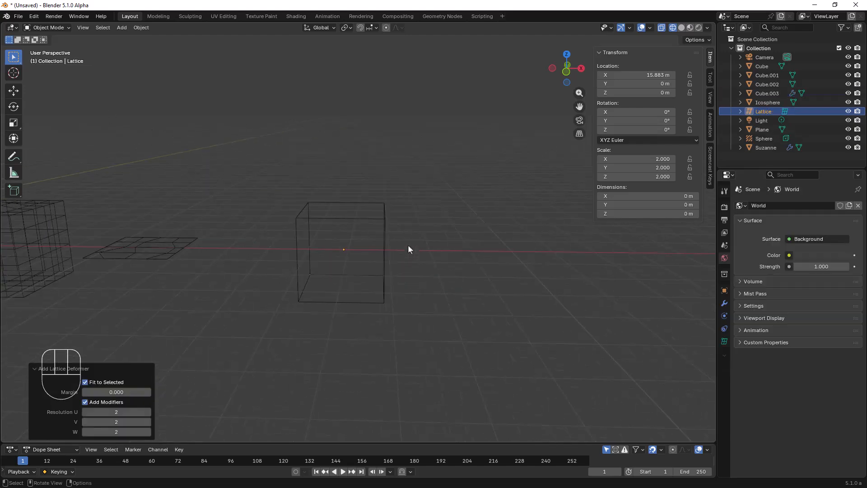
Step: Set the lattice resolution to 4 in U, 4 in V and 5 in W
left_click(724, 342)
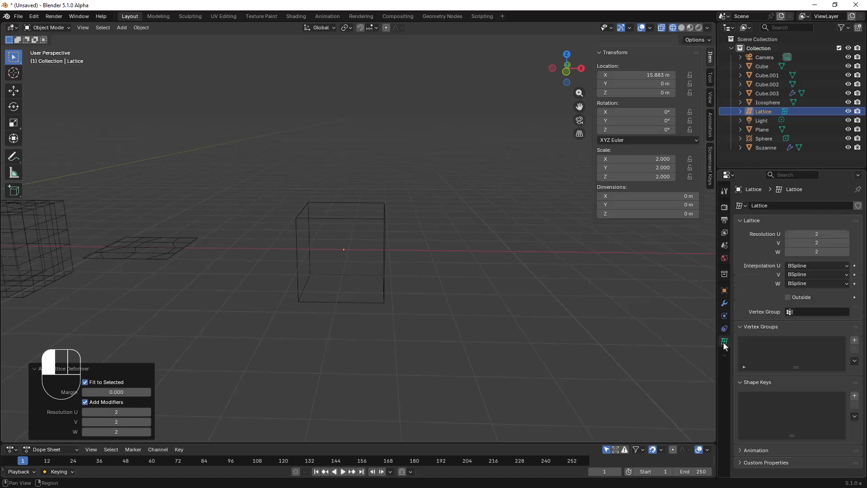
left_click(847, 234)
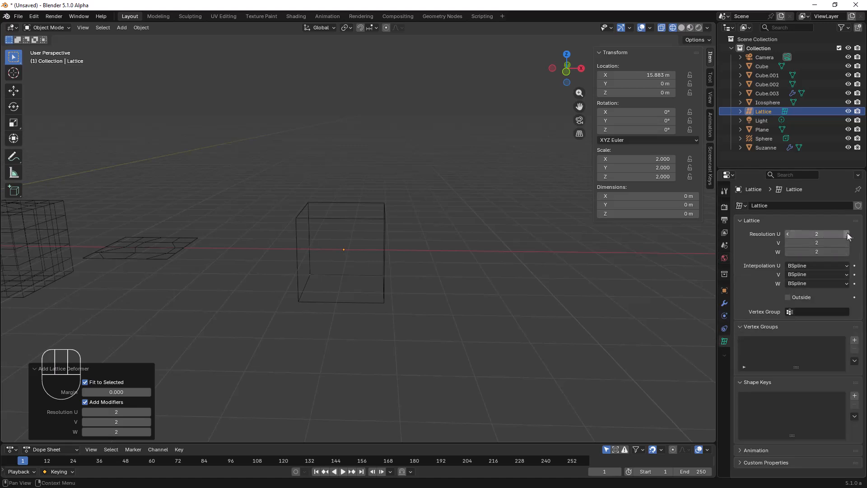
left_click(846, 234)
left_click(846, 242)
left_click(846, 243)
left_click(846, 252)
left_click(846, 251)
left_click(846, 251)
middle_click_drag(457, 233, 440, 259)
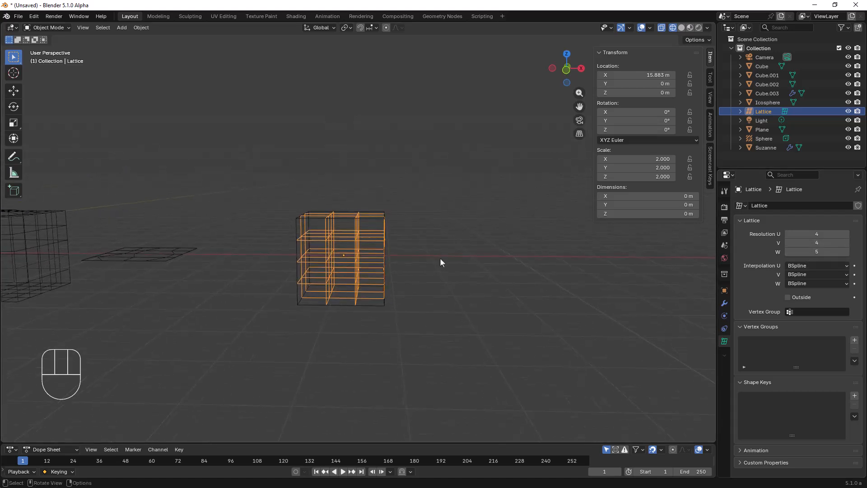
Step: Scale the whole lattice uniformly by about 1.18 so that it encloses the cube
key("s")
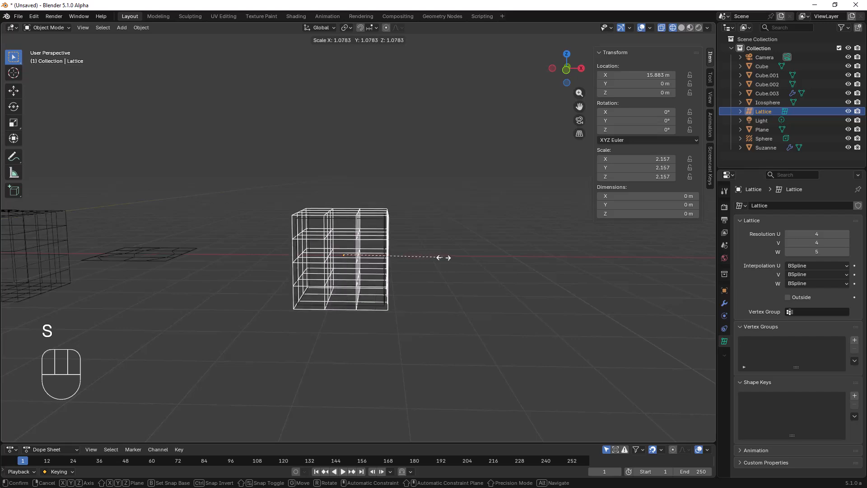
left_click(447, 261)
scroll(421, 257, "up", 4)
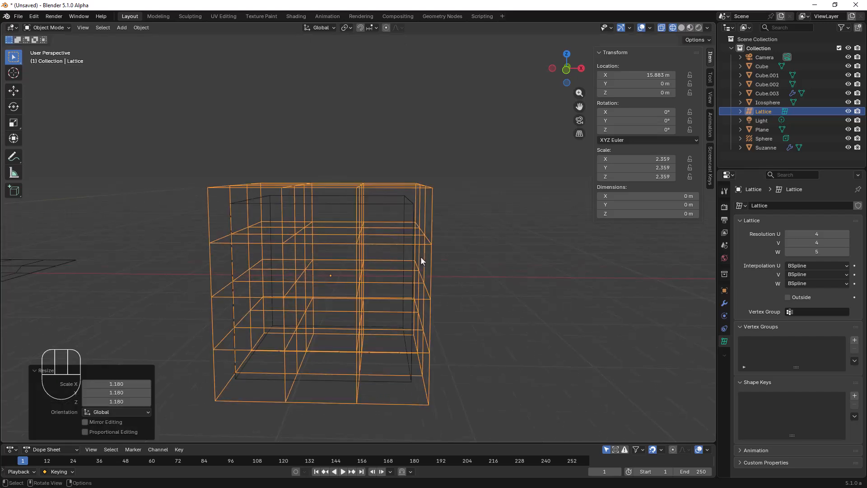
Step: Enter Edit Mode on the lattice and select its second-highest layer of control points
left_click_drag(170, 210, 428, 259)
middle_click_drag(445, 261, 453, 254)
key("Tab")
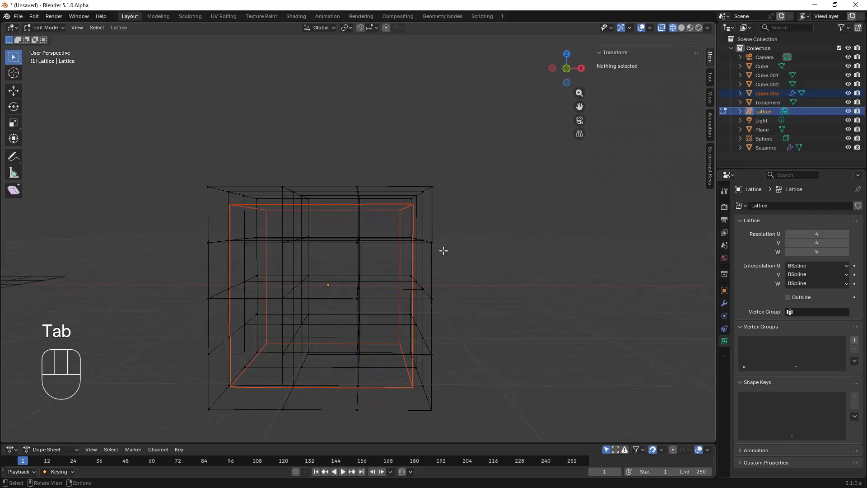
left_click_drag(188, 225, 453, 268)
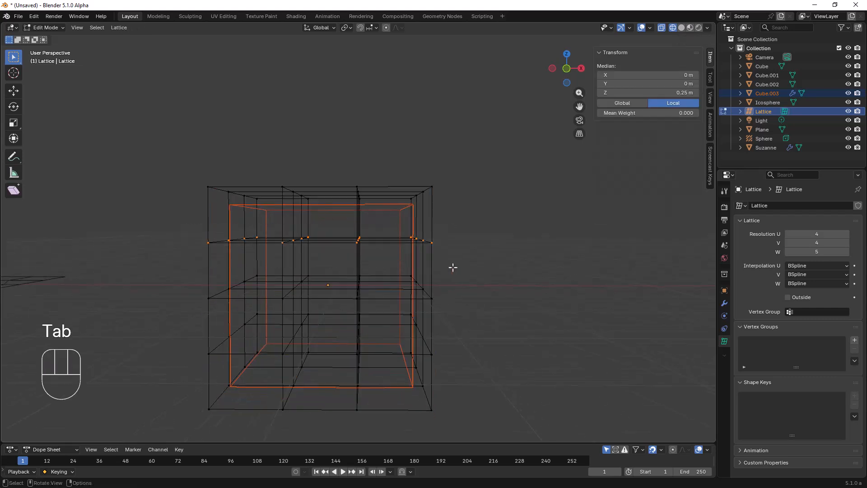
Step: Subdivide all faces of the cube inside the lattice with 5 cuts and return to Object Mode
left_click(370, 206)
key("Tab")
right_click(363, 243)
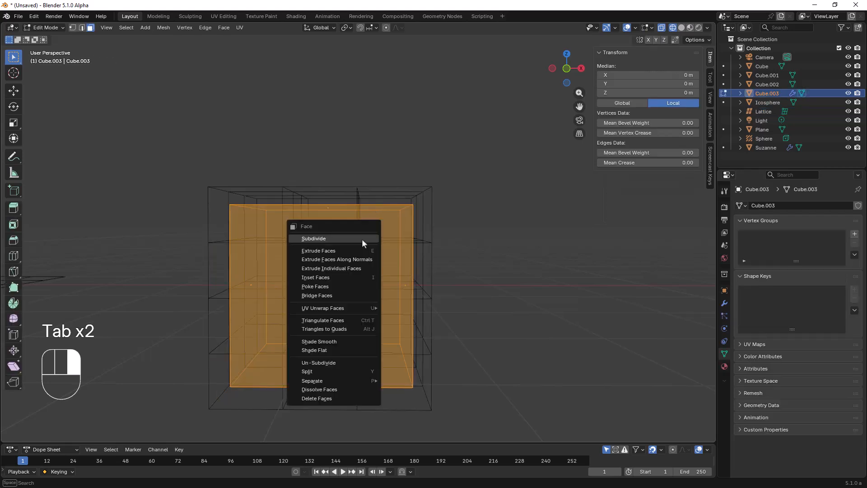
left_click(315, 239)
left_click(148, 374)
left_click(148, 374)
left_click(149, 374)
left_click(148, 374)
key("Tab")
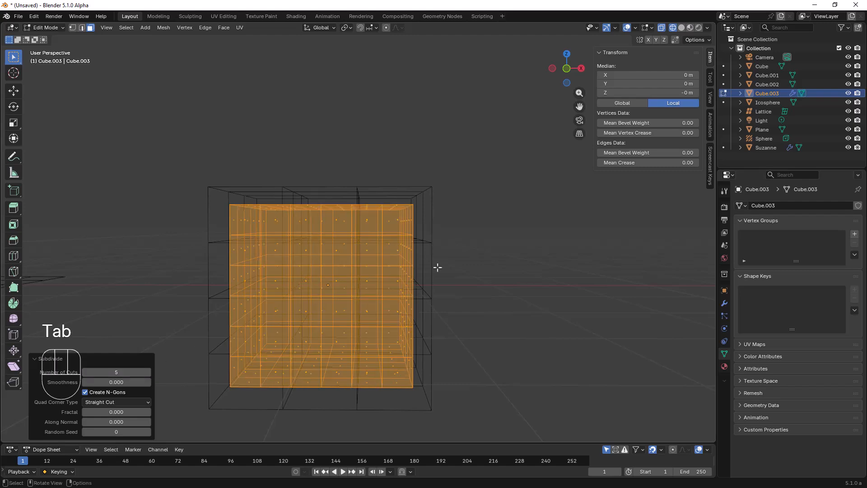
Step: Select the lattice's second-highest layer of control points and scale it by about 0.618 to pinch the cube
left_click(468, 253)
key("Tab")
left_click(222, 242)
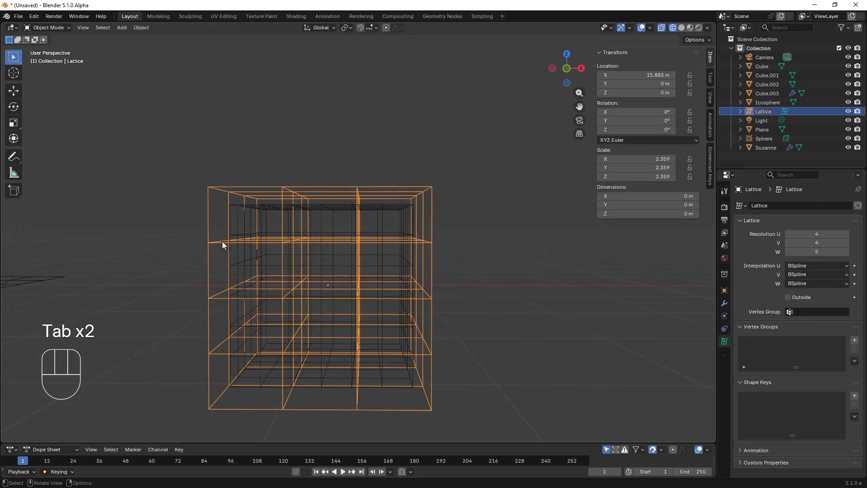
key("Tab")
left_click_drag(178, 224, 480, 264)
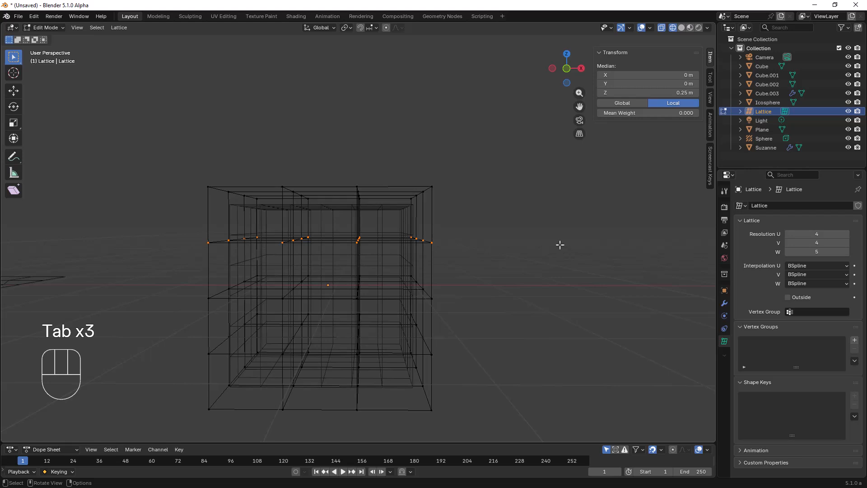
key("s")
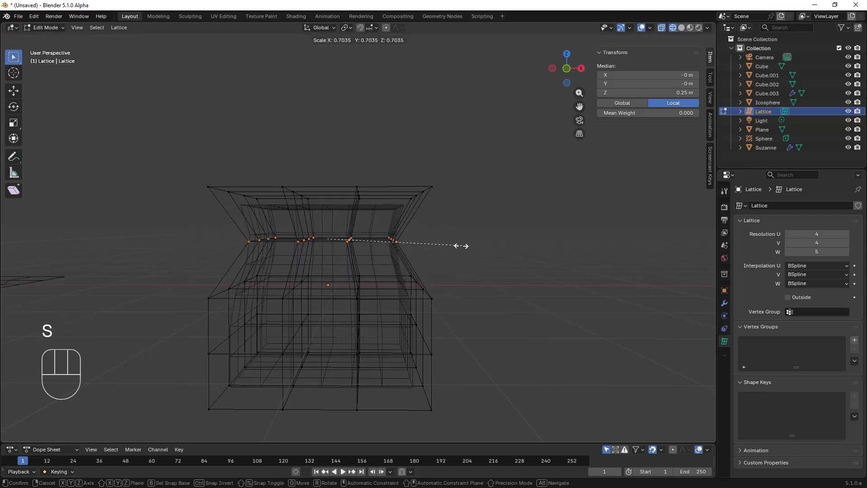
left_click(447, 252)
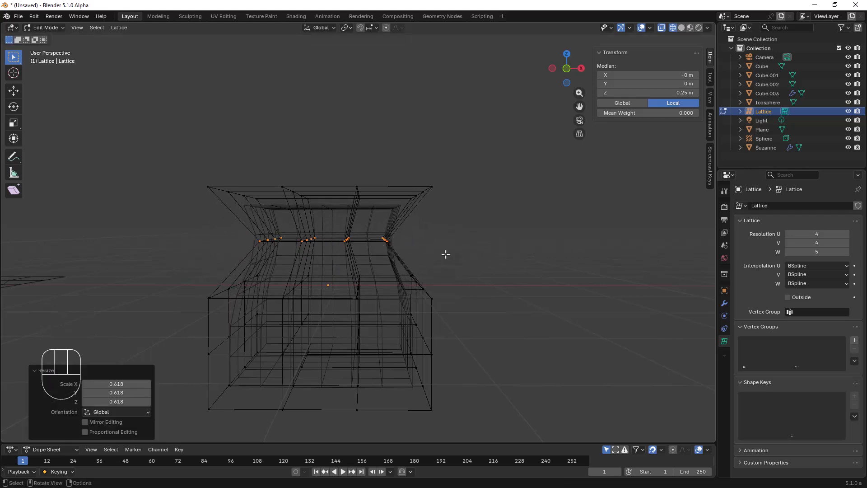
scroll(466, 267, "down", 3)
key("Tab")
scroll(430, 269, "down", 3)
middle_click_drag(430, 269, 531, 253, "shift")
scroll(435, 245, "down", 2)
middle_click_drag(401, 240, 385, 261, "shift")
scroll(378, 260, "up", 5)
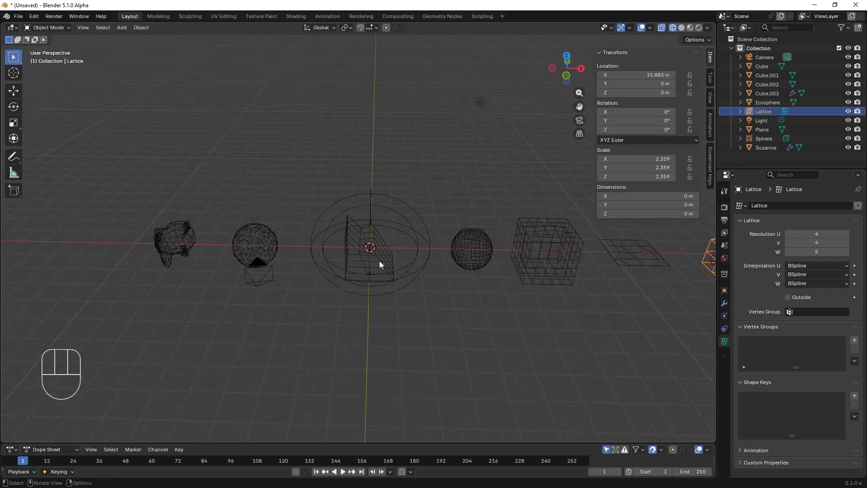
scroll(379, 260, "down", 2)
middle_click_drag(468, 261, 336, 254, "shift")
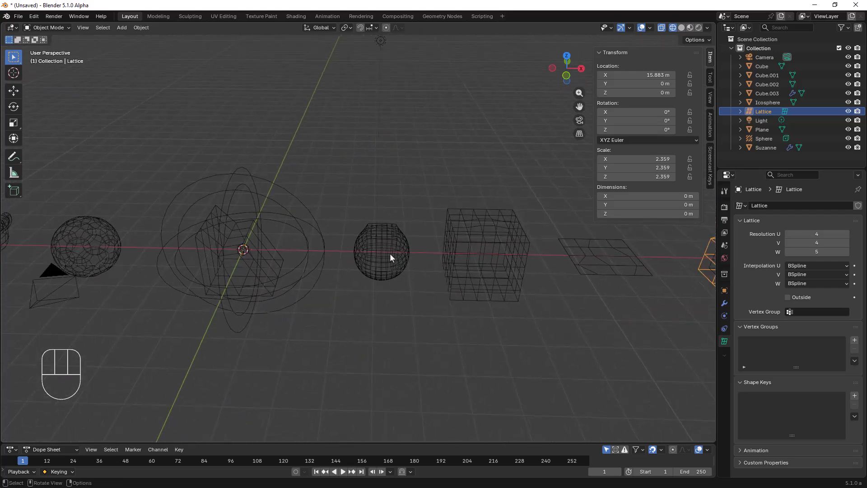
Step: Switch the viewport shading to Material Preview and deselect the lattice
mouse_move(433, 208)
middle_mouse_down()
mouse_move(408, 197)
mouse_move(416, 201)
middle_mouse_up()
key("z")
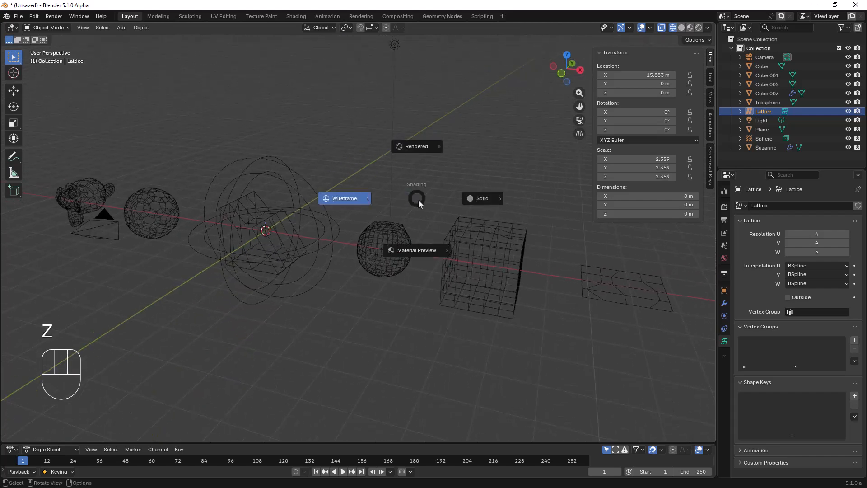
left_click(418, 250)
scroll(418, 250, "down", 3)
mouse_move(366, 248)
middle_mouse_down()
mouse_move(386, 244)
mouse_move(418, 265)
mouse_move(336, 296)
middle_mouse_up()
scroll(392, 259, "up", 4)
scroll(389, 259, "down", 4)
left_click(377, 189)
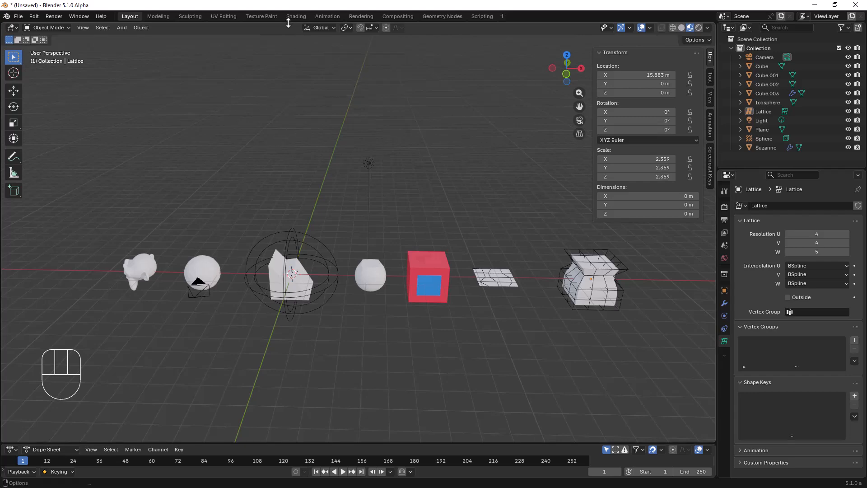
Step: Open the Shading workspace and select the red cube to view its material nodes
left_click(292, 16)
middle_click_drag(424, 265, 510, 237)
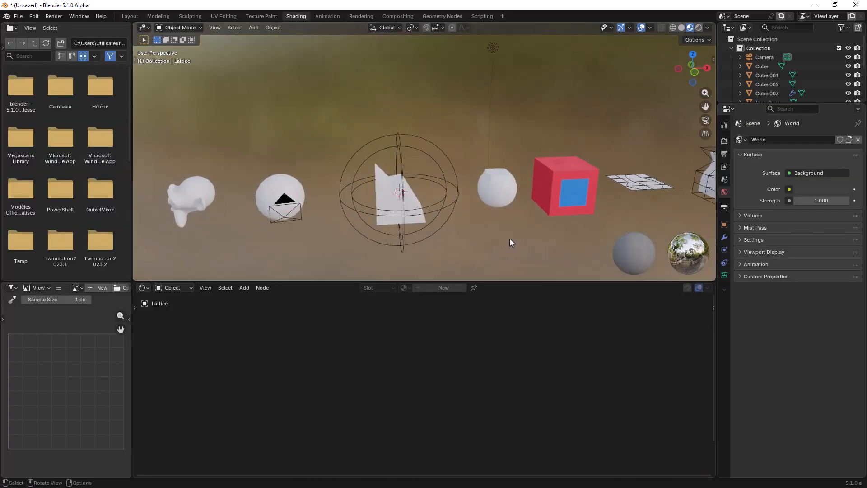
left_click(554, 197)
middle_click_drag(451, 350, 499, 345)
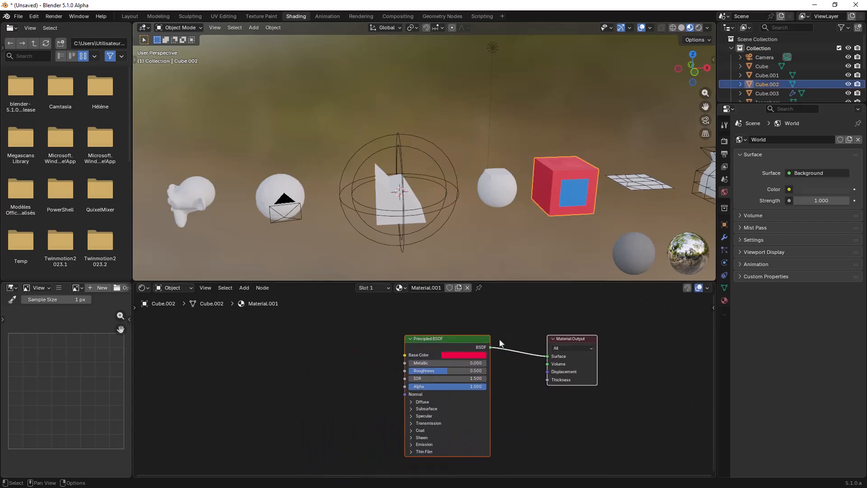
Step: In the Geometry Nodes workspace, create a new node tree on the red cube and move its Group Output node up
left_click(442, 17)
left_click(364, 239)
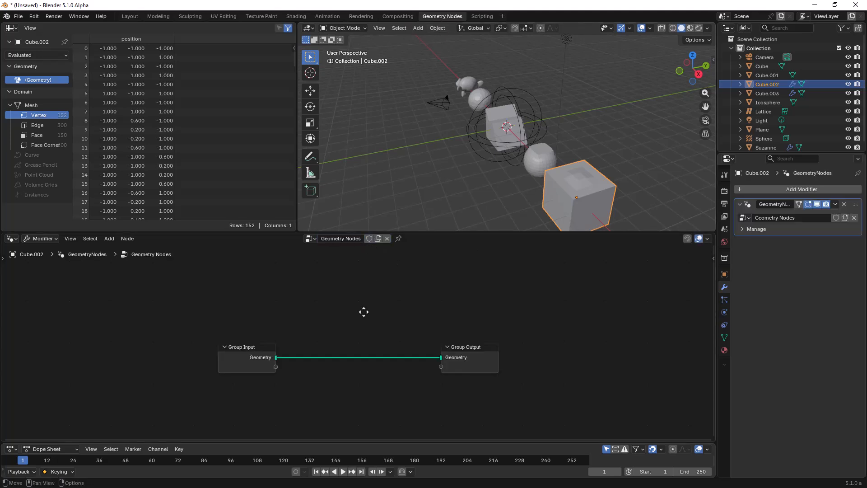
middle_click_drag(361, 309, 329, 294)
left_click_drag(443, 335, 470, 289)
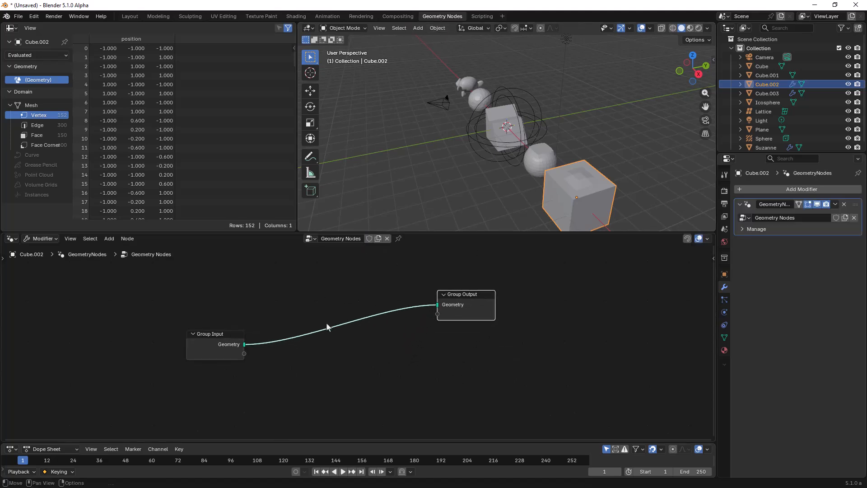
key("shift+a")
mouse_move(319, 295)
Step: Switch to the Sculpting workspace and view the scene's objects in Sculpt Mode
left_click(191, 16)
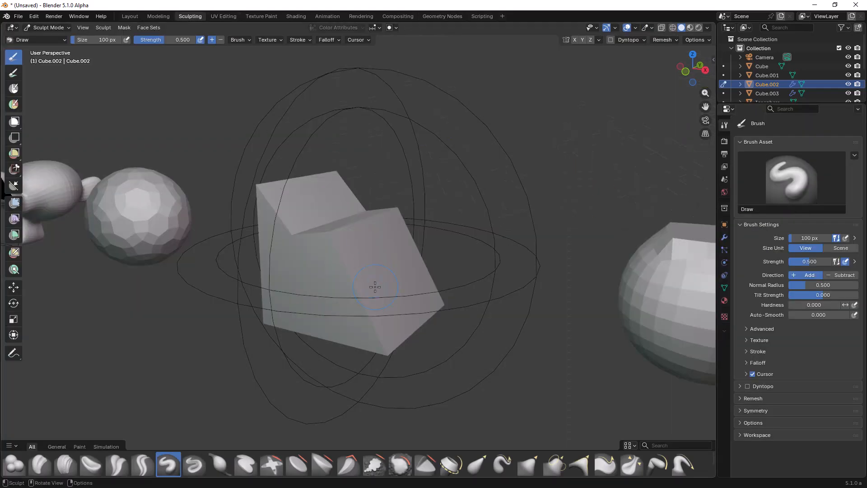
scroll(375, 288, "down", 3)
scroll(361, 320, "up", 2)
scroll(362, 320, "down", 1)
mouse_move(361, 320)
middle_mouse_down()
mouse_move(427, 321)
mouse_move(398, 306)
middle_mouse_up()
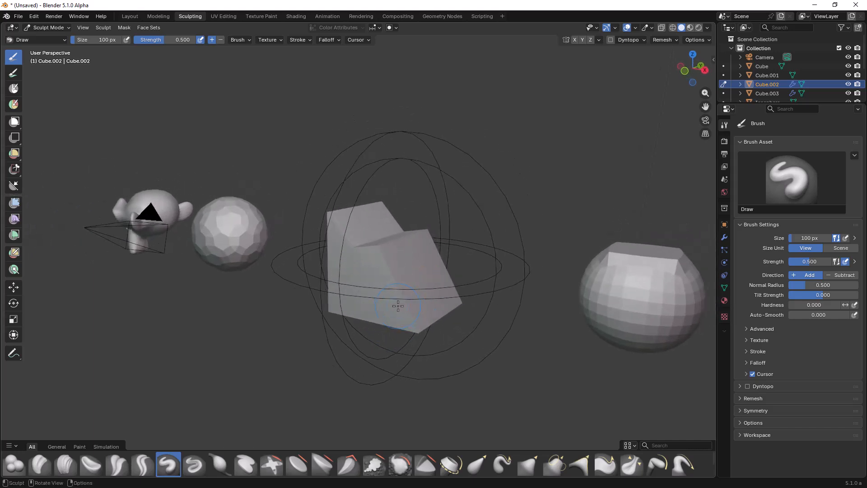
Step: In the Compositing workspace, create a new compositor node tree and move the Group Output and Viewer nodes up
left_click(401, 16)
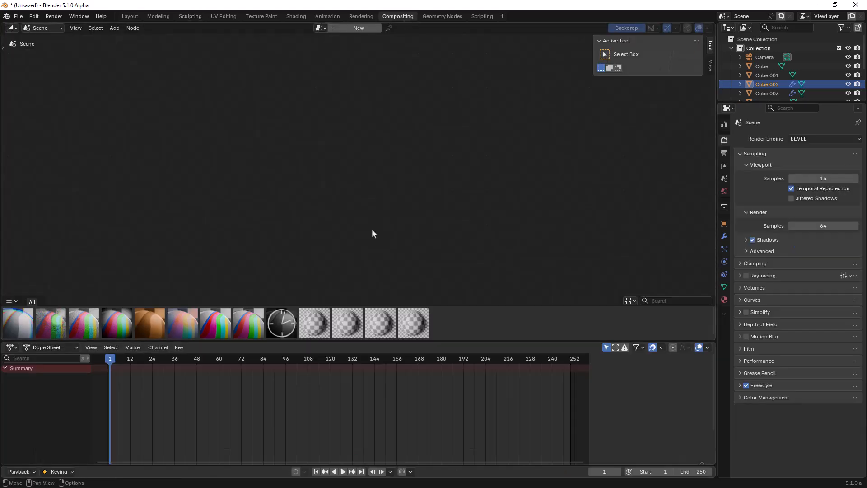
left_click(362, 28)
left_click_drag(441, 186, 468, 106)
left_click(442, 159)
left_click(438, 184)
left_click_drag(437, 185, 467, 167)
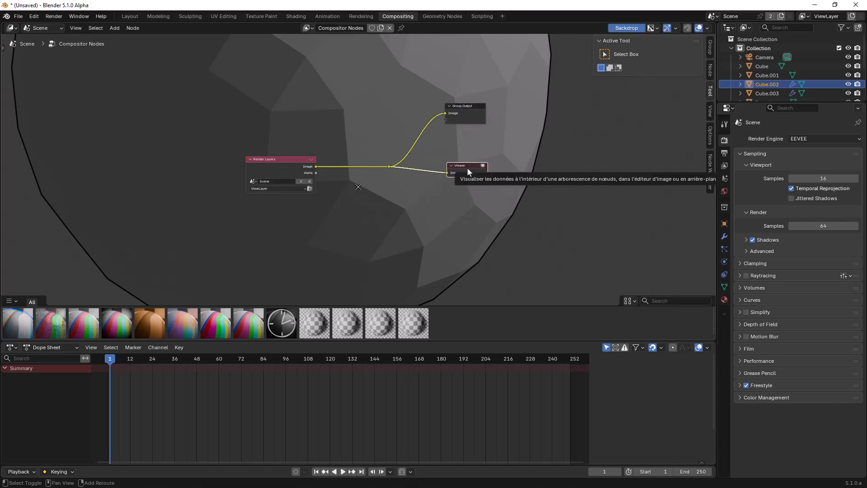
Step: Look through the node categories that can be added to the compositor node tree
key("shift+a")
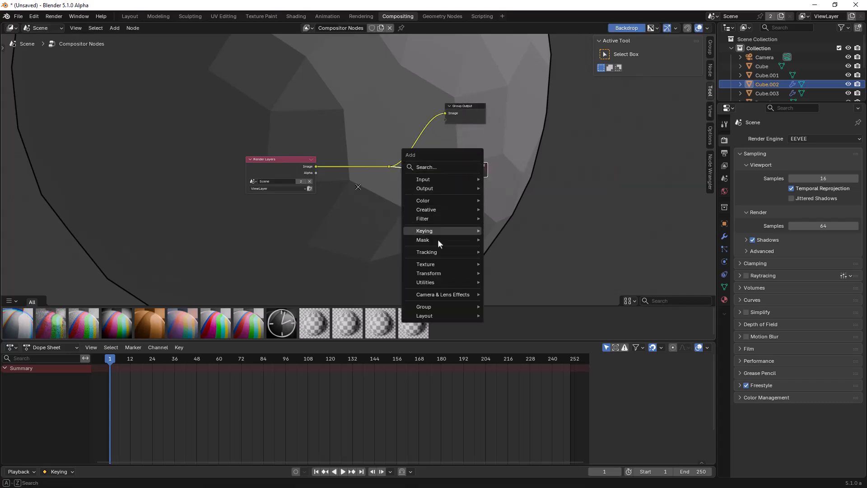
mouse_move(433, 280)
mouse_move(433, 210)
scroll(440, 165, "down", 4)
scroll(441, 168, "up", 2)
scroll(441, 170, "up", 2)
middle_click_drag(409, 167, 460, 195)
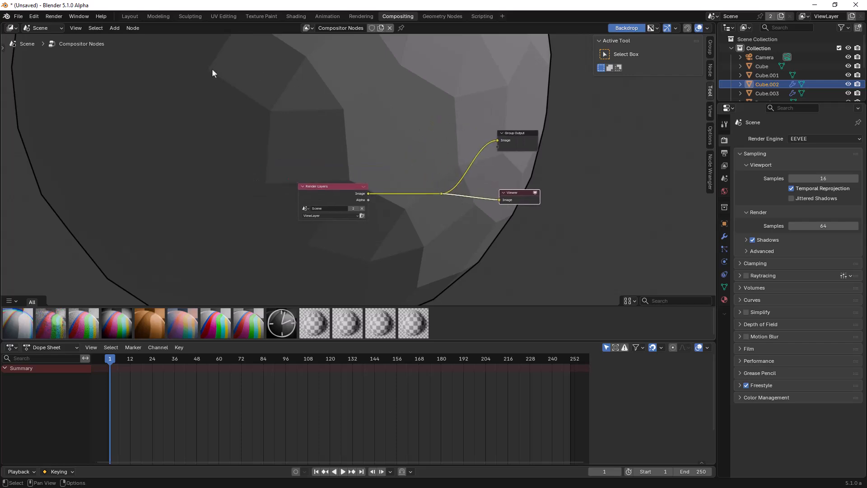
Step: Return to the Layout workspace and frame the row of objects
left_click(130, 16)
scroll(395, 148, "down", 2)
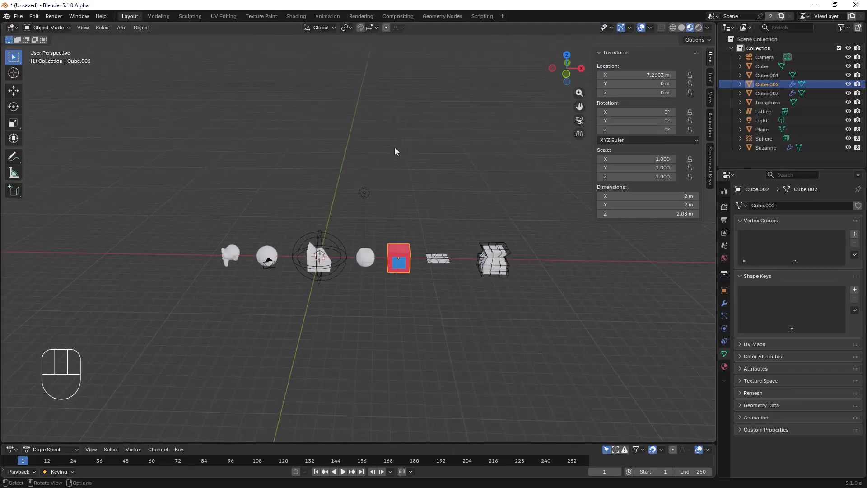
scroll(376, 156, "up", 2)
middle_click_drag(375, 156, 379, 232)
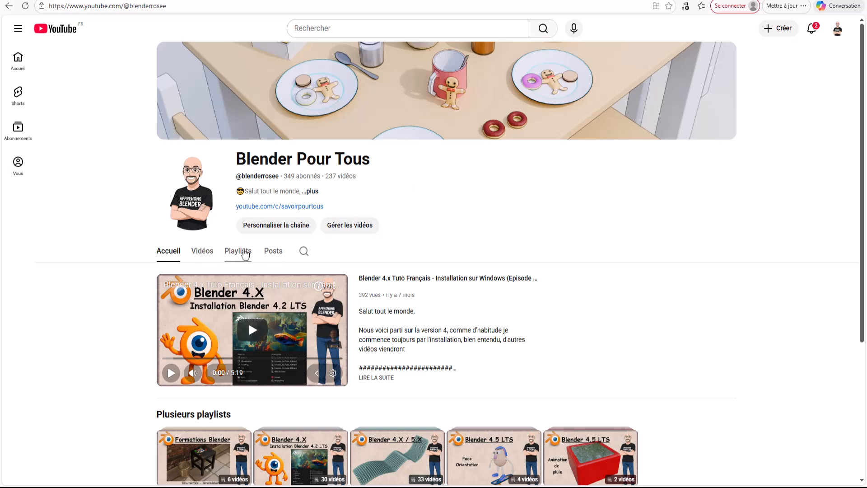
Step: Look through the playlists of the Blender Pour Tous YouTube channel and switch back to Blender
left_click(244, 255)
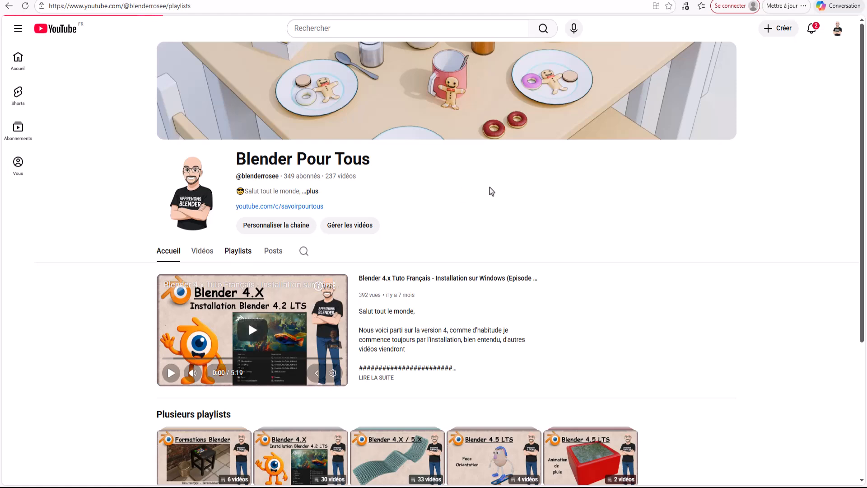
scroll(504, 188, "down", 3)
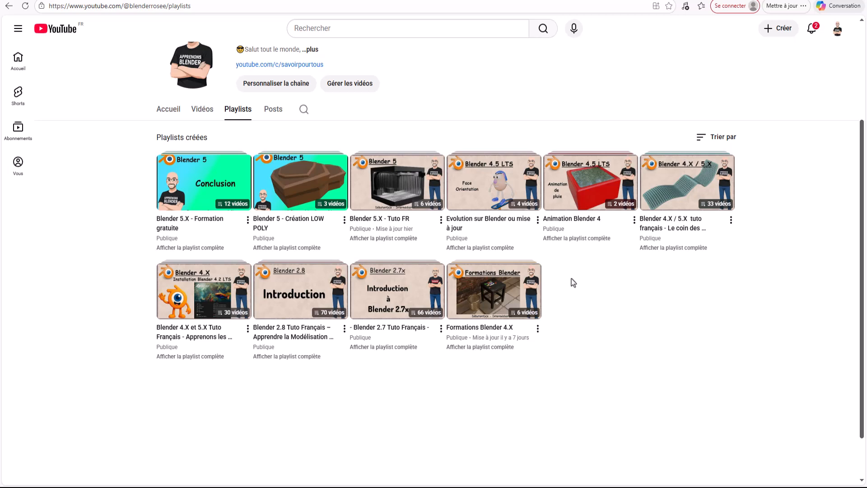
scroll(572, 282, "up", 2)
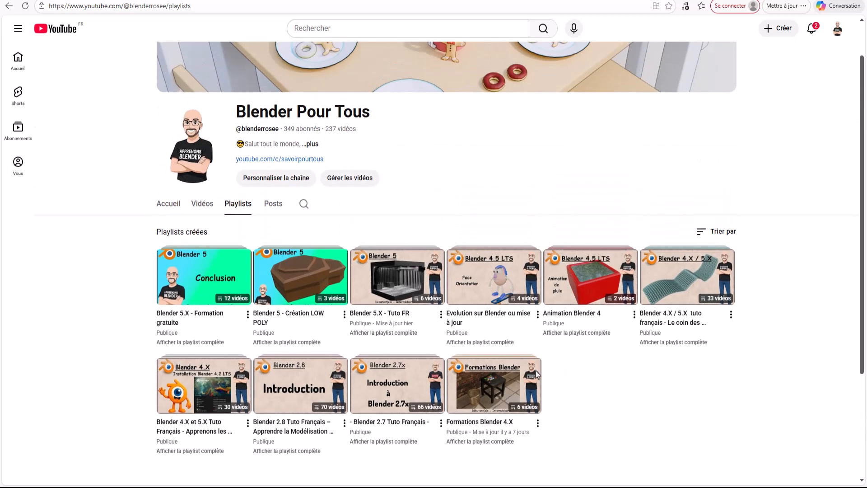
mouse_move(394, 386)
key("alt+Tab")
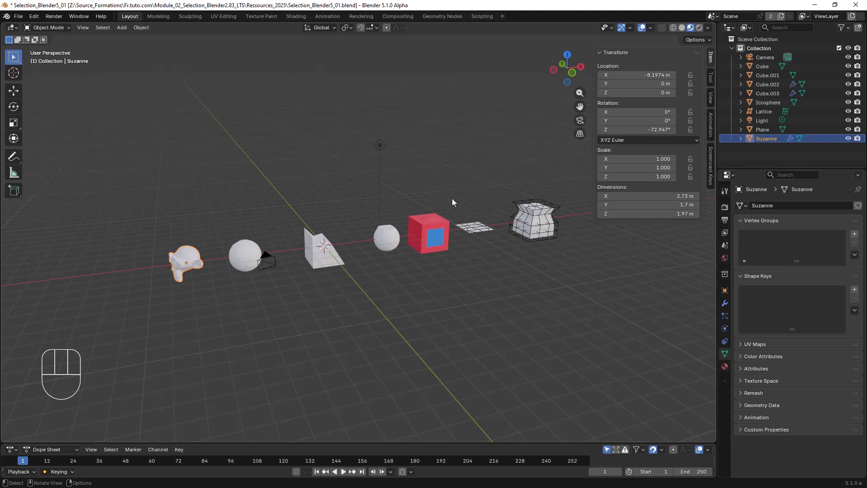
Step: Switch to the web browser and look through the trainer's Blender courses on tuto.com
key("alt+Tab")
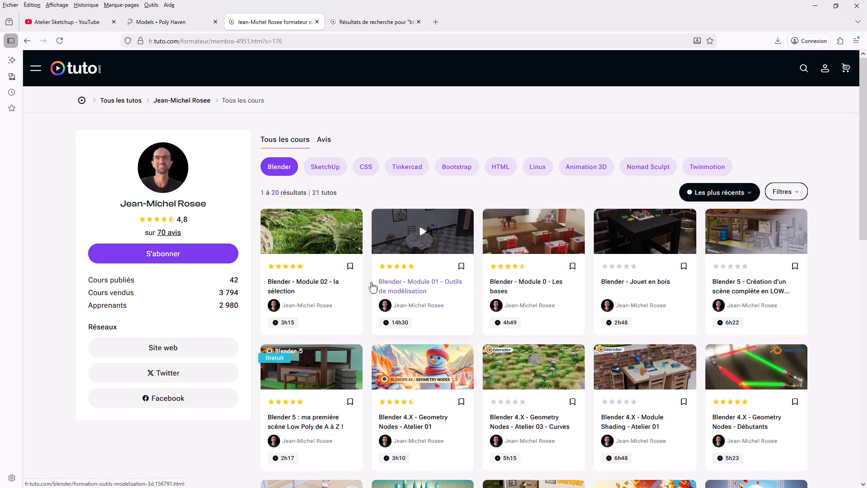
scroll(843, 219, "down", 3)
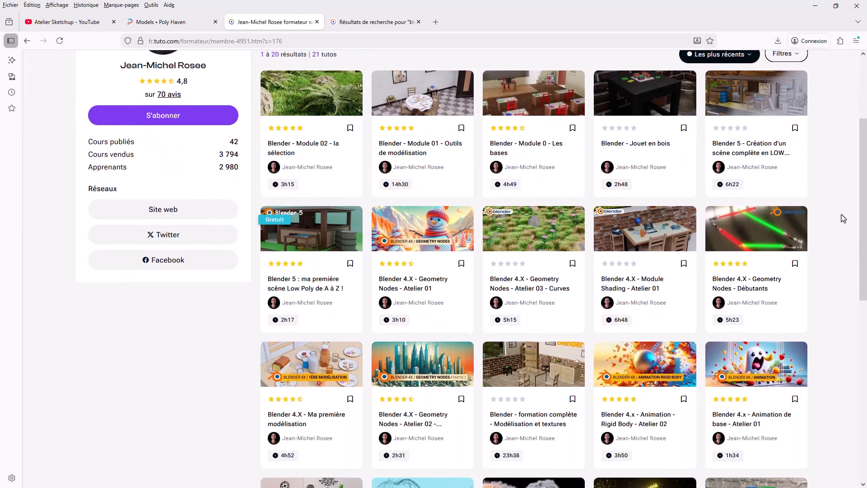
scroll(842, 219, "down", 5)
scroll(843, 218, "up", 9)
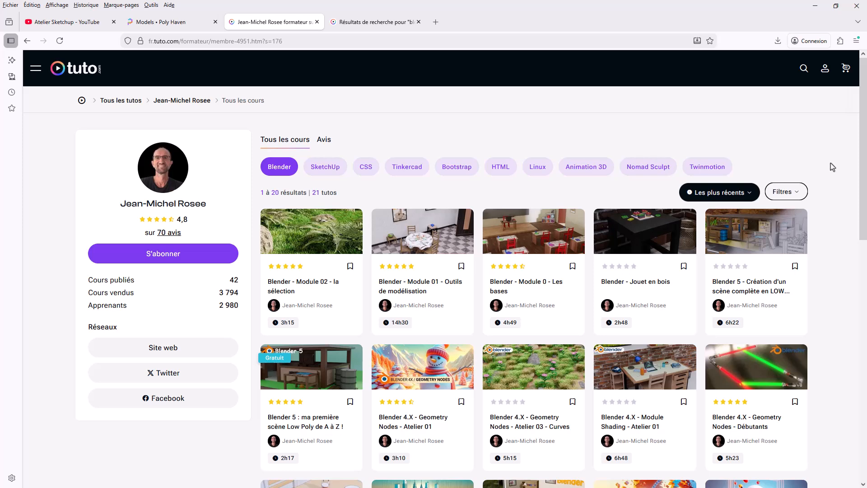
scroll(797, 165, "down", 3)
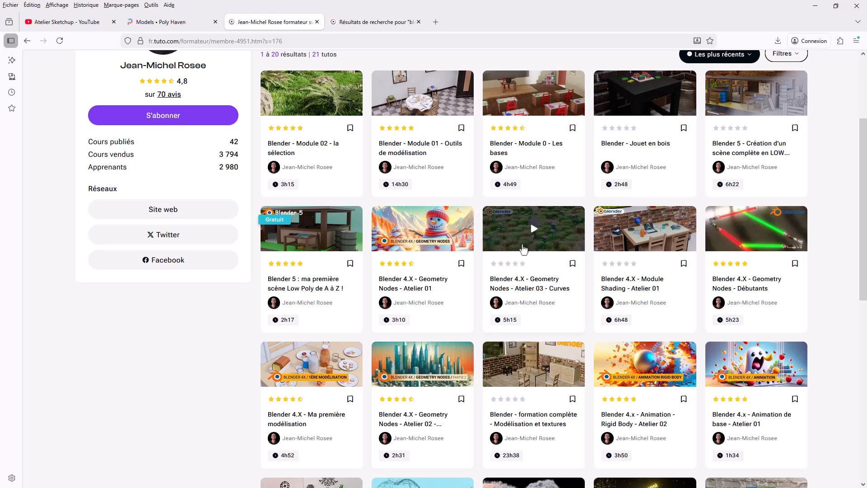
scroll(530, 222, "up", 3)
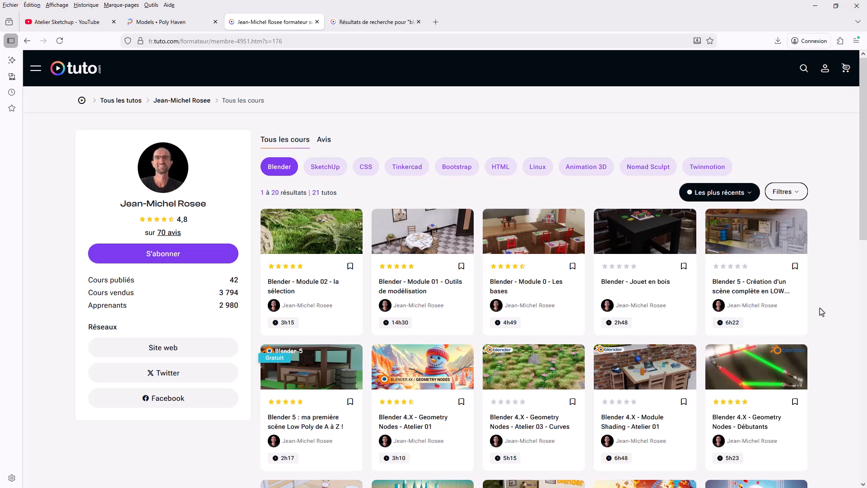
Step: View the second page of the Blender course list and go back to the first page
scroll(822, 311, "down", 4)
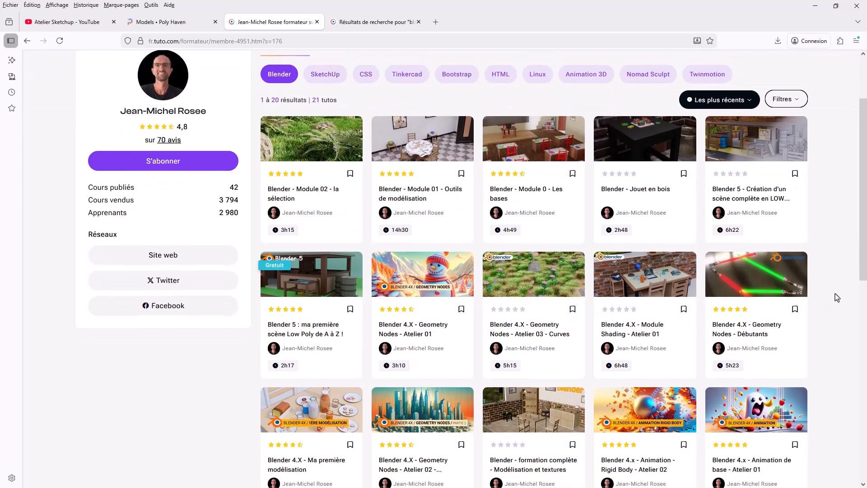
scroll(831, 299, "down", 4)
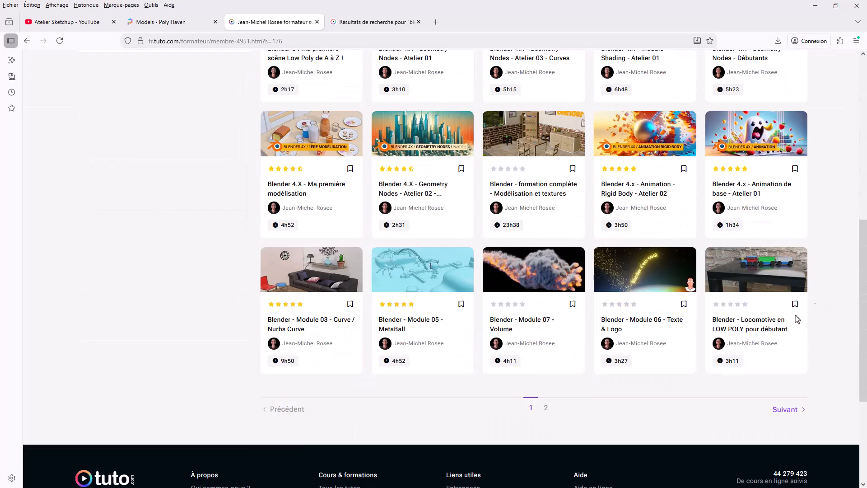
left_click(545, 408)
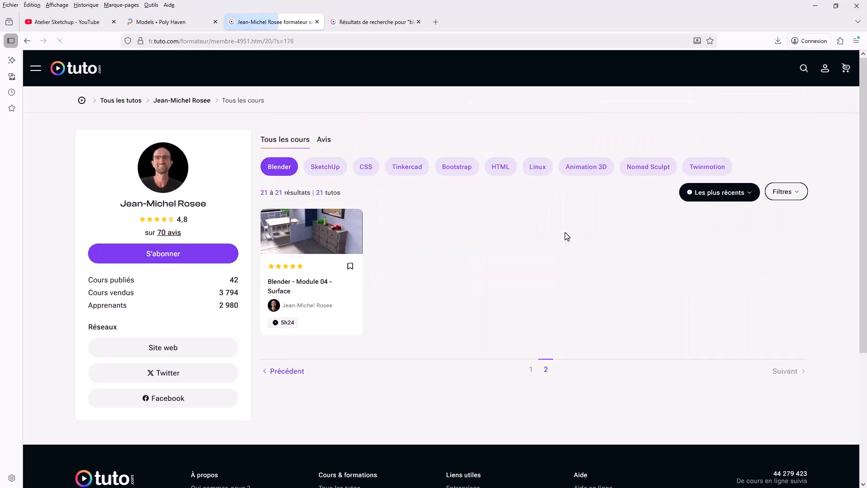
left_click(533, 366)
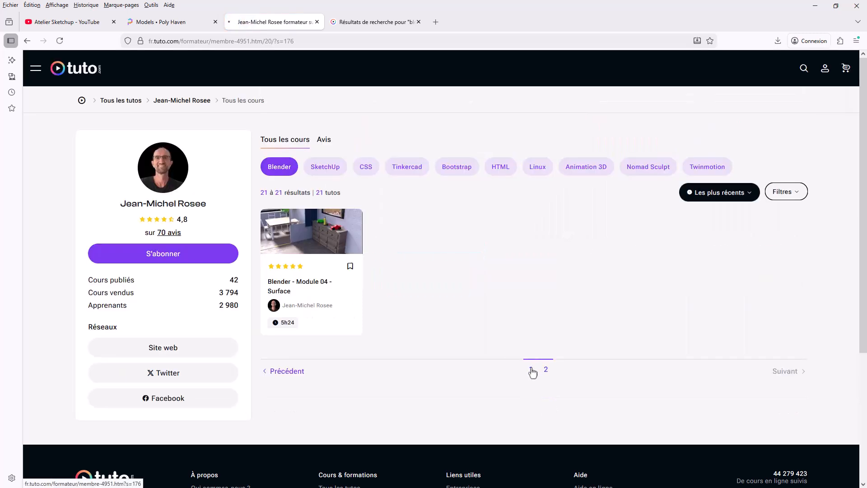